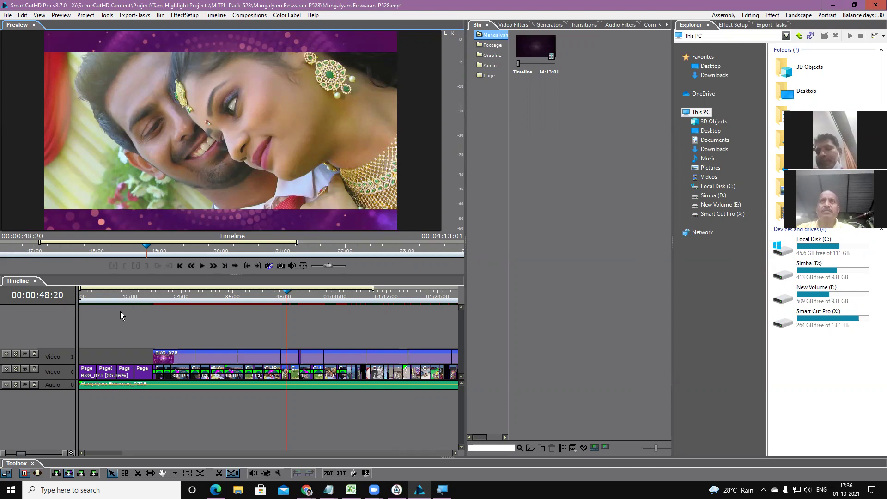
# - Enlarge the timeline area, increase the heights of the video and audio tracks, and expand Video 0 into its A, FX and B rows
pyautogui.moveTo(241, 276); pyautogui.dragTo(246, 237)
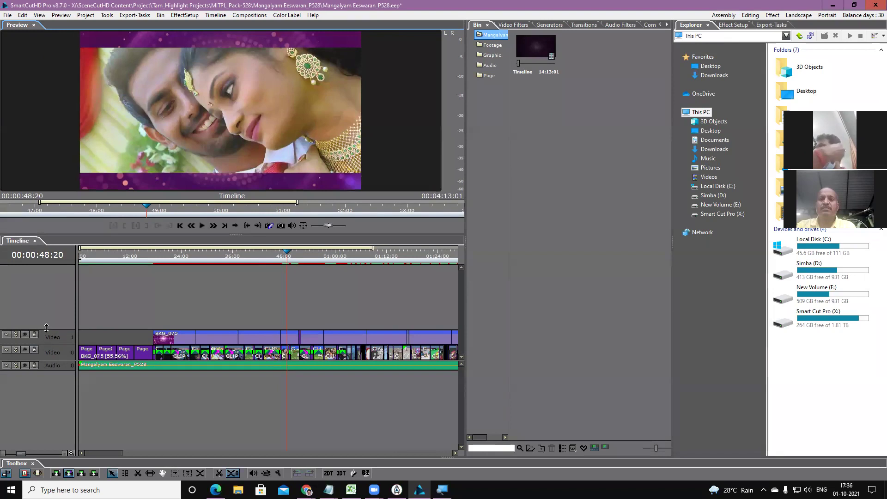
pyautogui.moveTo(46, 328); pyautogui.dragTo(59, 396)
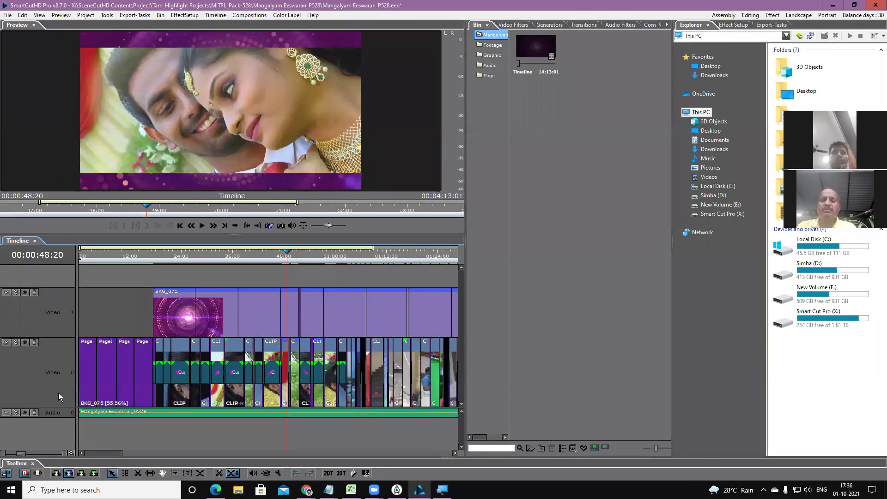
pyautogui.click(16, 342)
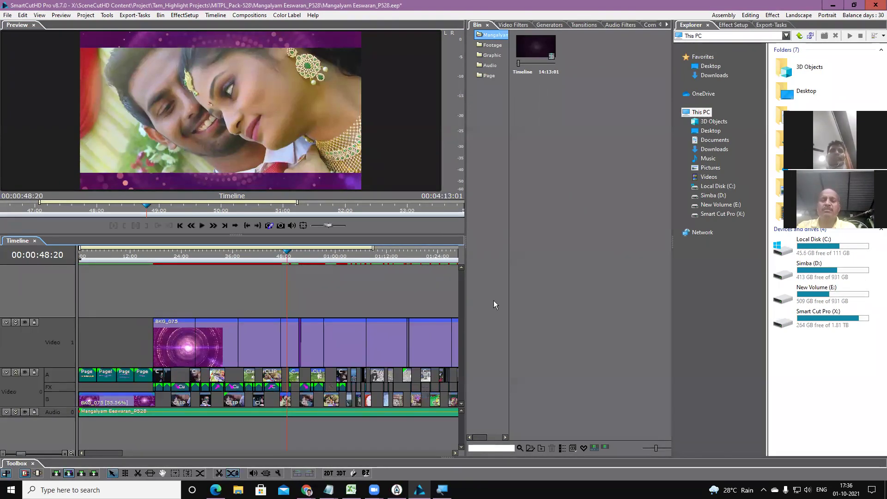
pyautogui.moveTo(466, 302); pyautogui.dragTo(603, 310)
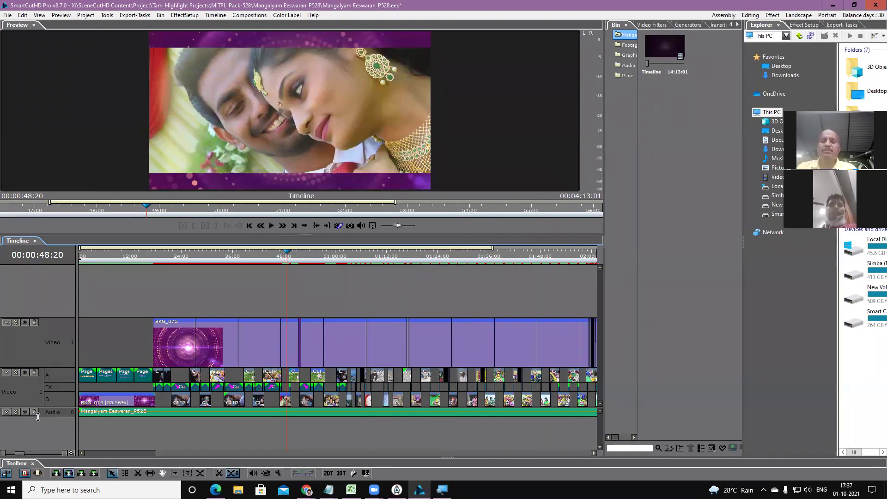
pyautogui.moveTo(38, 418); pyautogui.dragTo(40, 435)
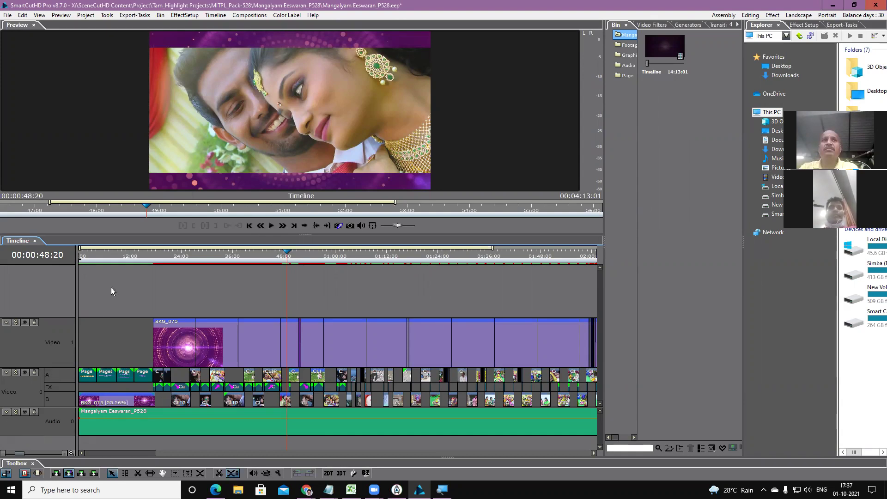
# - Open the iTitle project of the first title clip on the timeline, using a blank page for the missing references on all pages
pyautogui.click(88, 253)
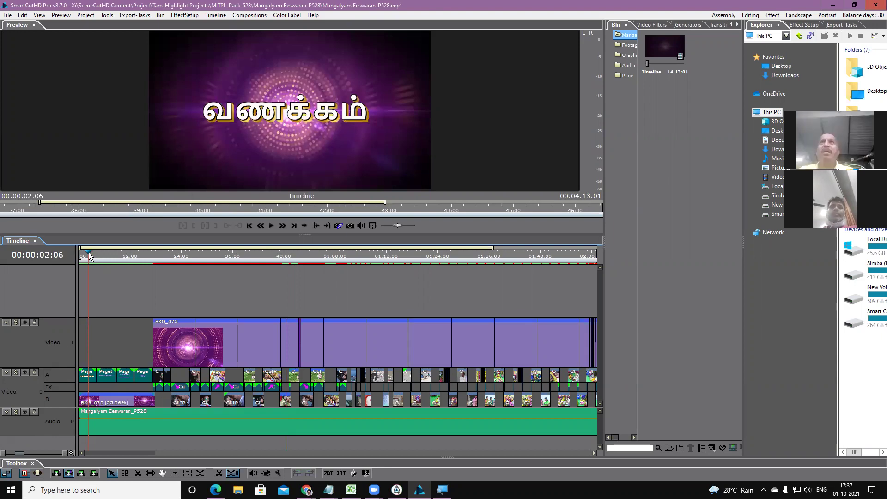
pyautogui.click(85, 378)
pyautogui.rightClick(85, 379)
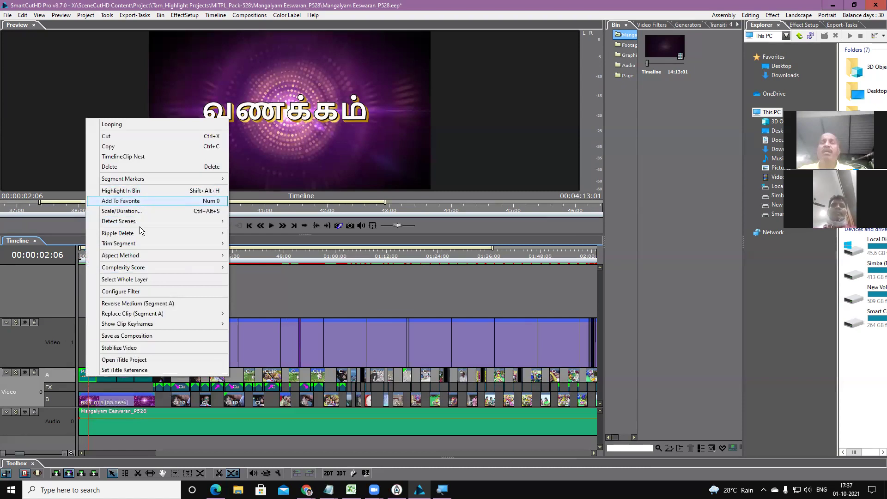
pyautogui.click(152, 359)
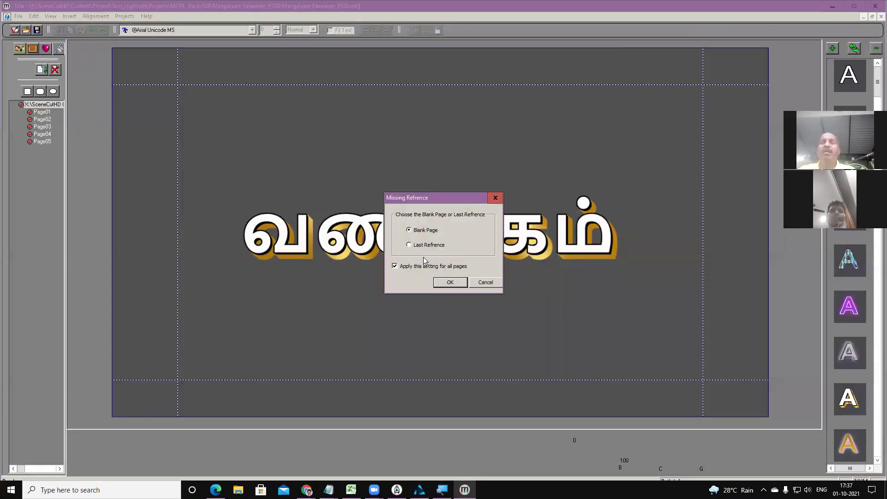
pyautogui.click(450, 282)
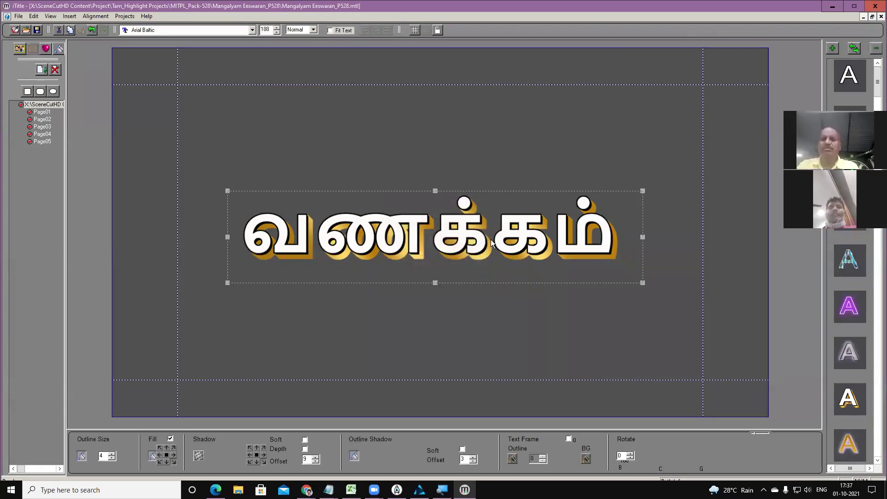
# - Apply the purple glowing text style to the வணக்கம் title and save the title project
pyautogui.click(848, 309)
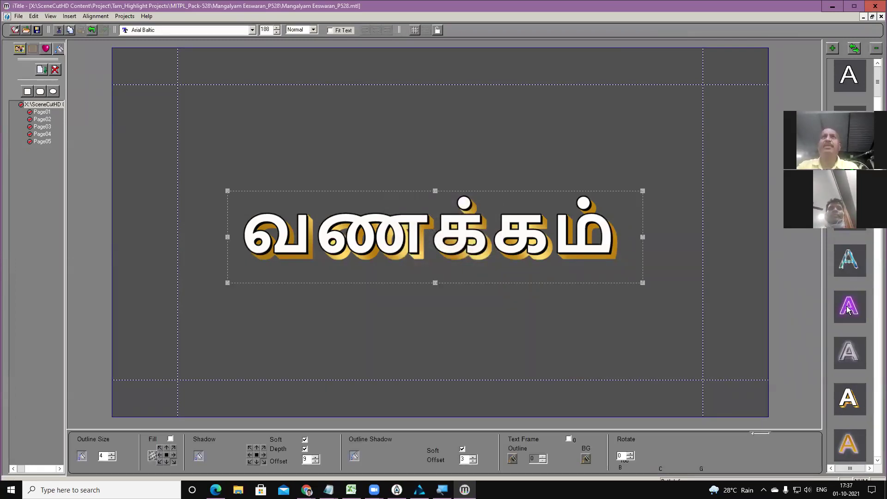
pyautogui.moveTo(848, 309); pyautogui.dragTo(567, 244)
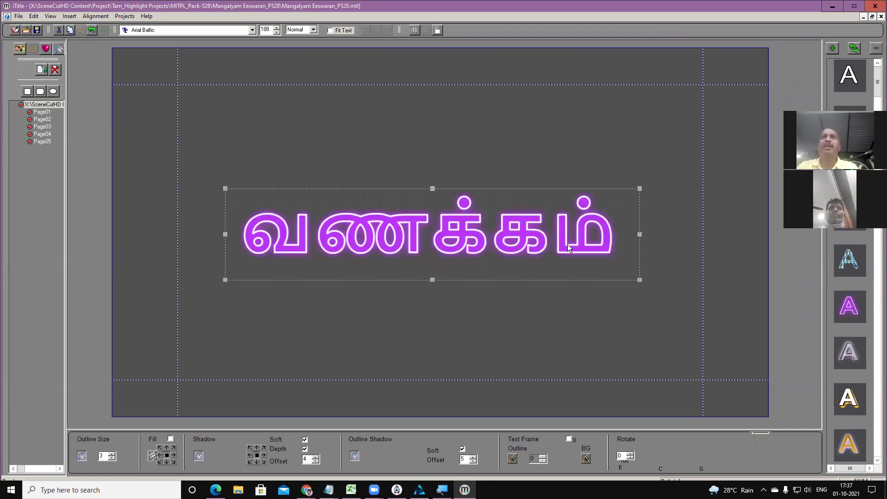
pyautogui.click(37, 30)
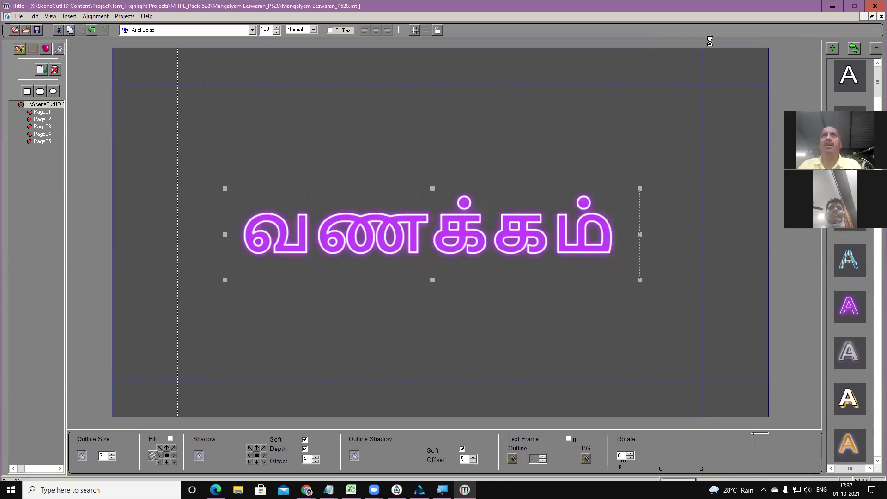
# - Close the title editor, accept the changed title files in SmartCutHD Pro, and check the restyled title in full-screen preview
pyautogui.click(881, 16)
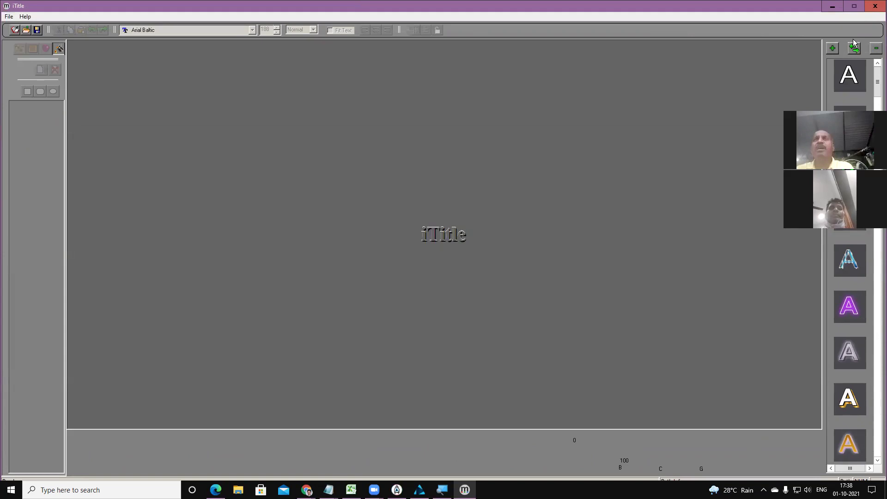
pyautogui.click(876, 6)
pyautogui.click(527, 252)
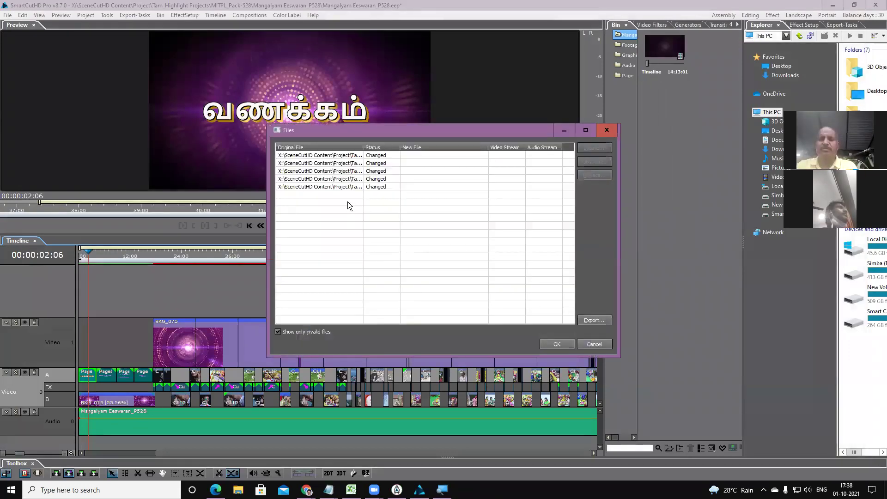
pyautogui.click(554, 346)
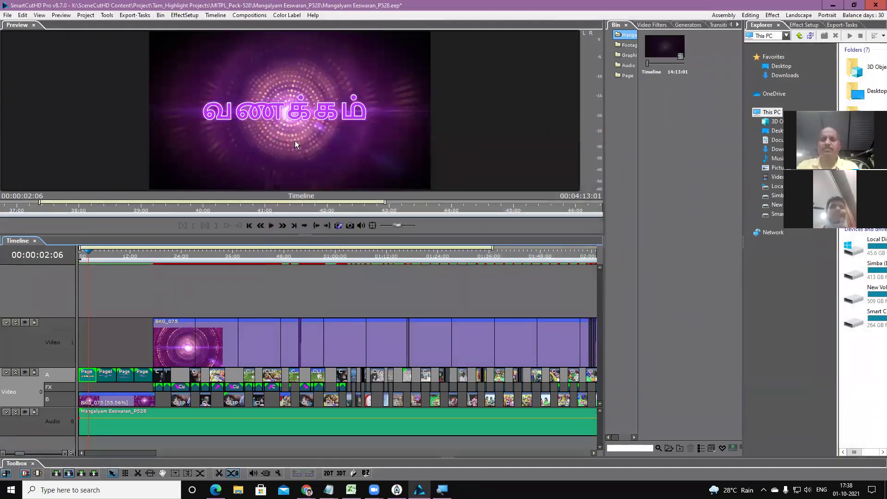
pyautogui.doubleClick(295, 140)
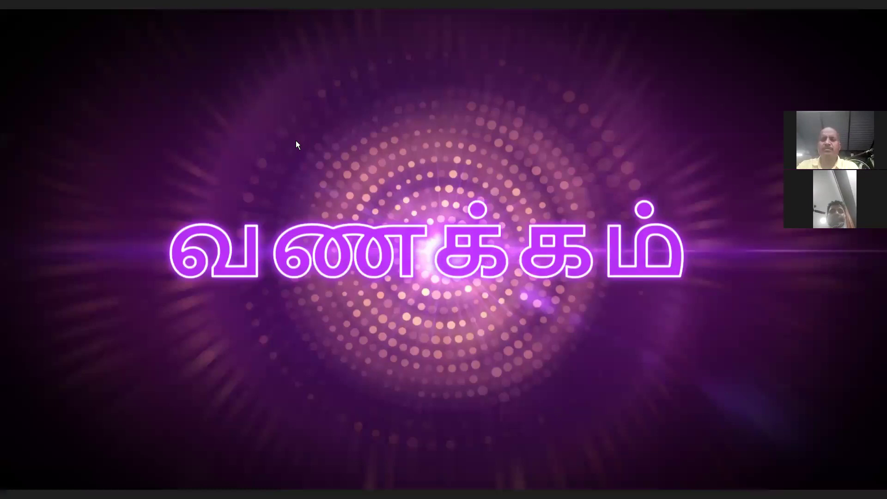
pyautogui.doubleClick(296, 141)
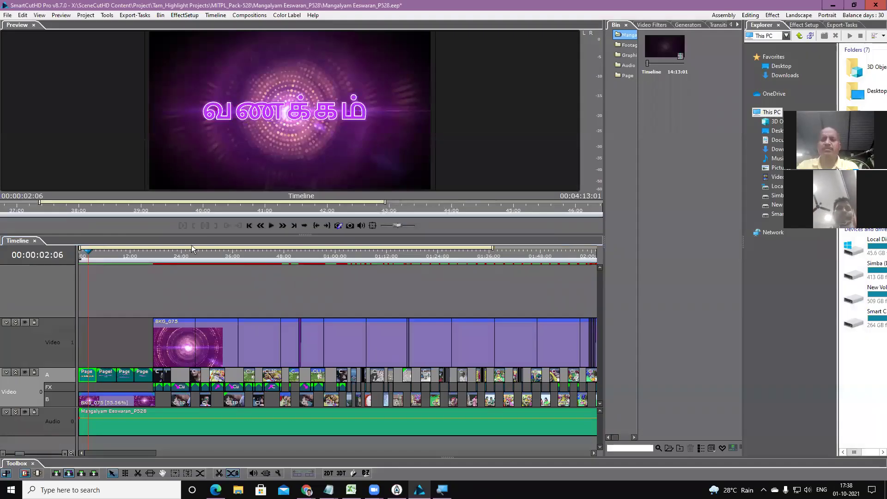
# - Place the playhead at 00:00:18:02, over the first footage clip after the opening titles
pyautogui.click(159, 251)
pyautogui.scroll(2, 161, 255)
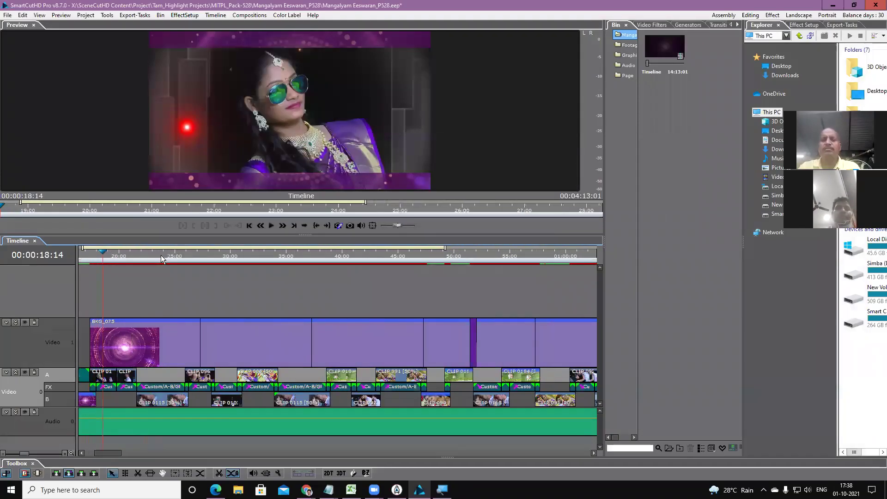
pyautogui.moveTo(110, 452); pyautogui.dragTo(101, 453)
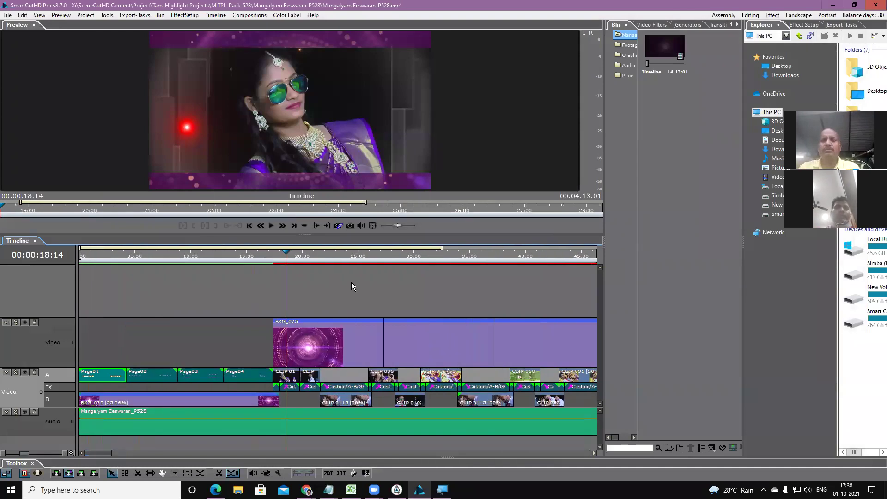
pyautogui.click(282, 254)
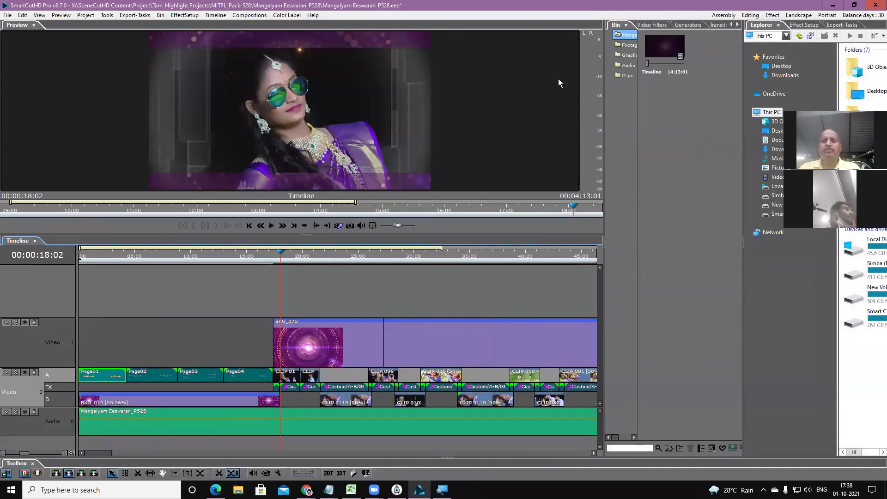
# - Switch to the Assembly layout and widen the timeline area around a closer view of CLIP 0107
pyautogui.click(724, 15)
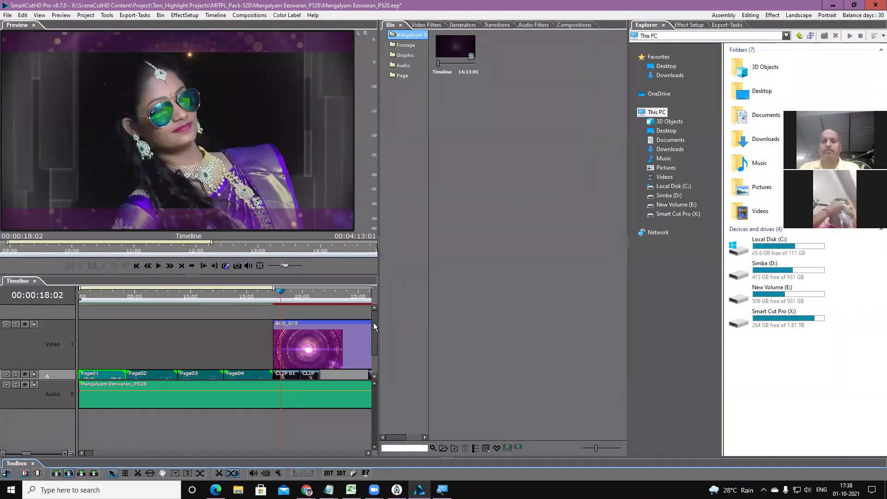
pyautogui.scroll(-2, 374, 326)
pyautogui.scroll(3, 294, 354)
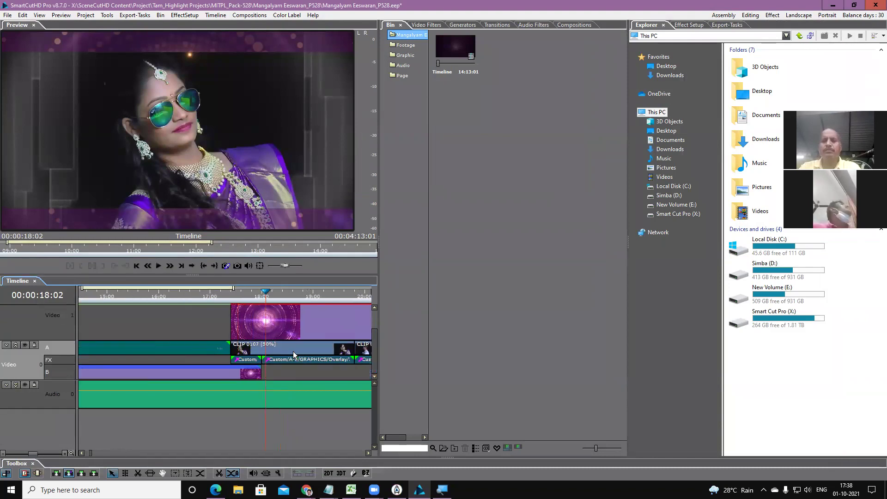
pyautogui.moveTo(378, 372); pyautogui.dragTo(463, 364)
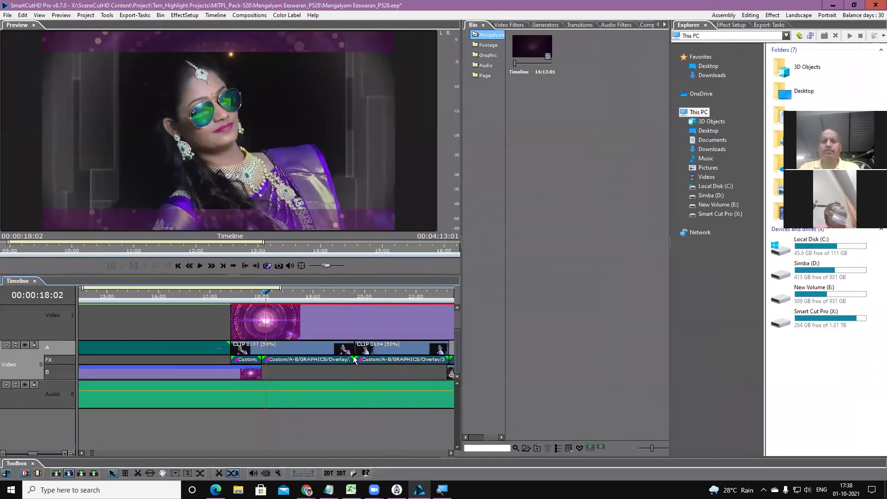
# - Highlight the source of CLIP 0107 in the bin and widen the bin area to show more footage
pyautogui.click(302, 348)
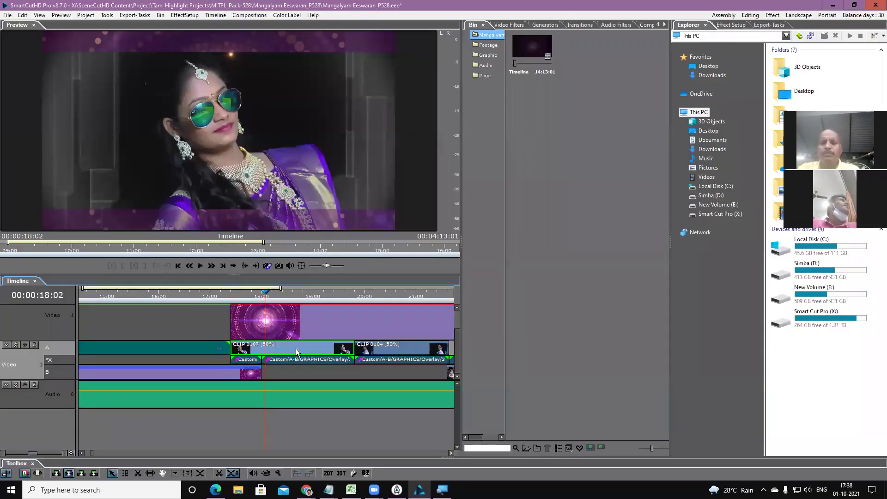
pyautogui.rightClick(296, 348)
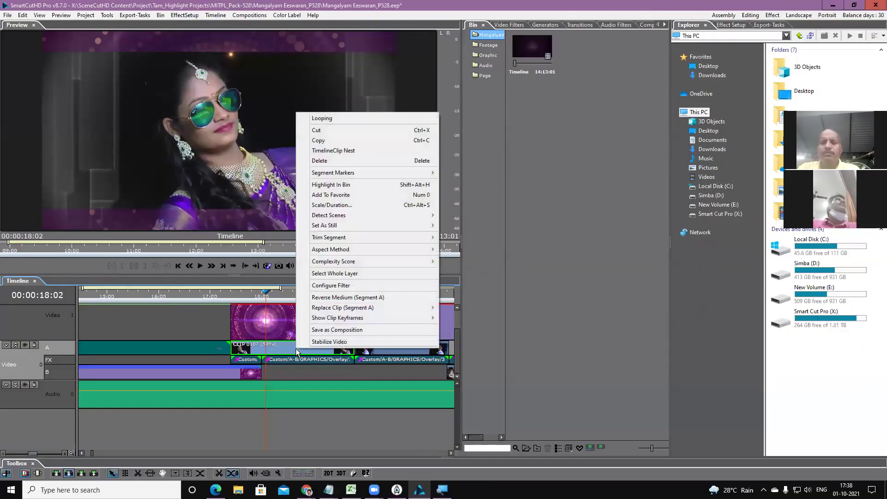
pyautogui.click(353, 186)
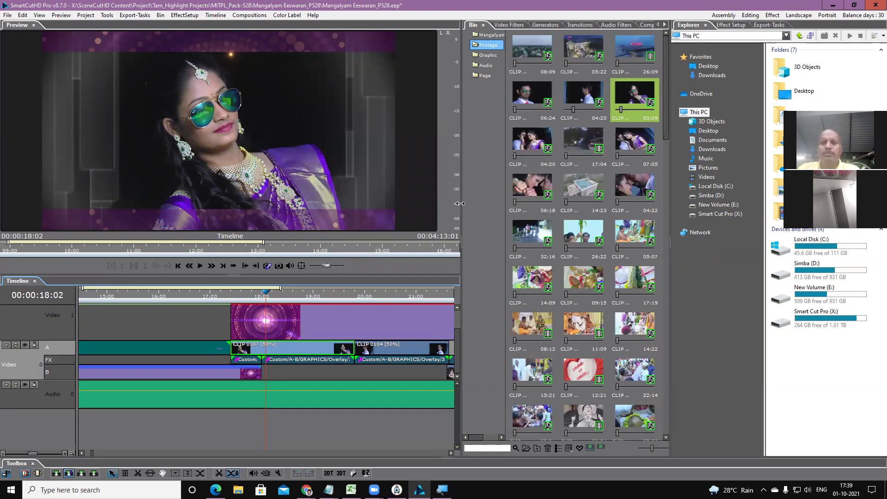
pyautogui.moveTo(461, 204); pyautogui.dragTo(382, 204)
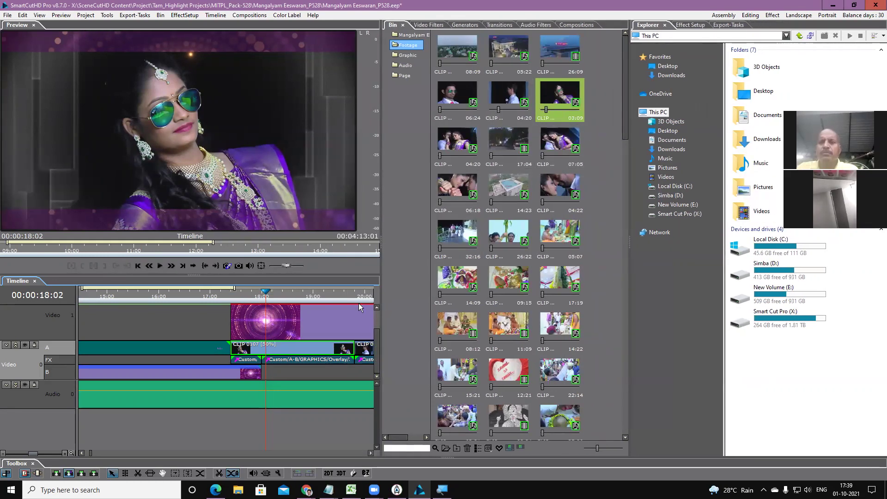
pyautogui.moveTo(306, 331)
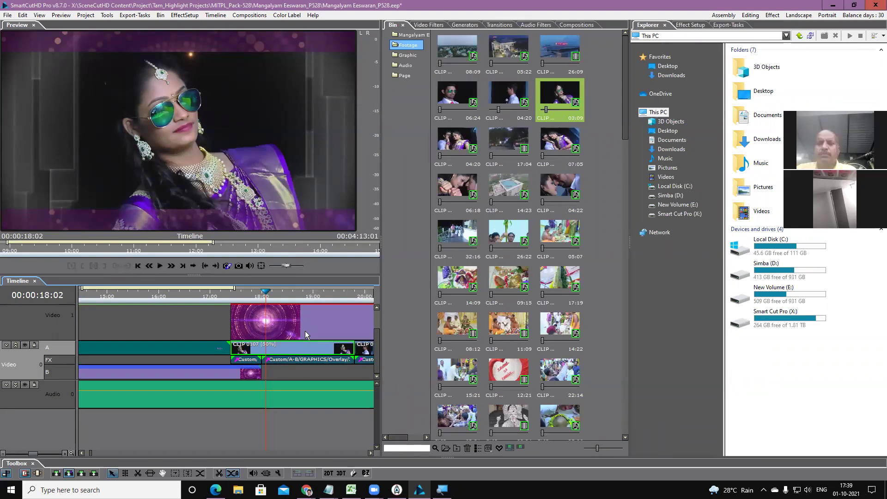
# - Select the highlighted bin clip and browse to the 2 Mail folder within SOUTH WEDDING FOTTAGE on New Volume (E:)
pyautogui.click(553, 95)
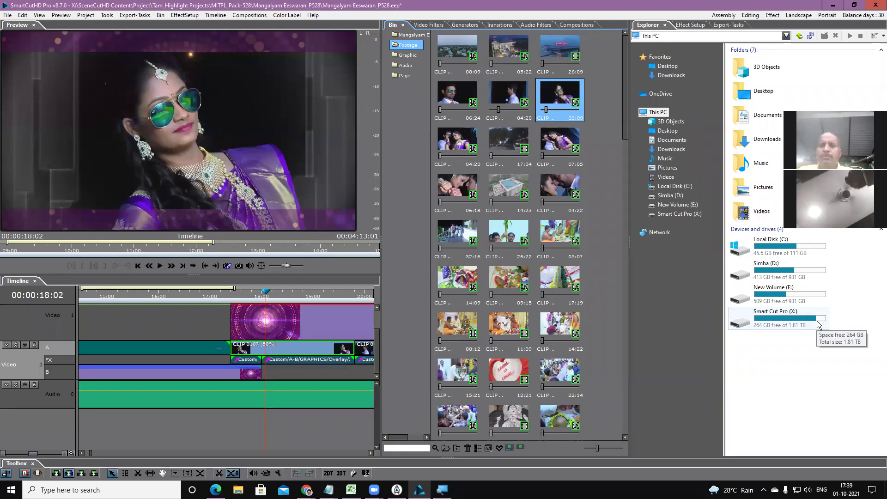
pyautogui.doubleClick(788, 298)
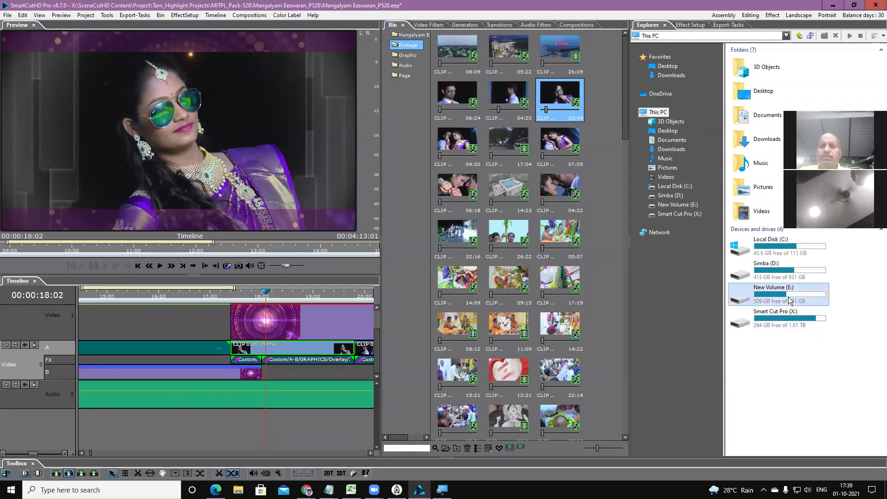
pyautogui.scroll(-4, 799, 327)
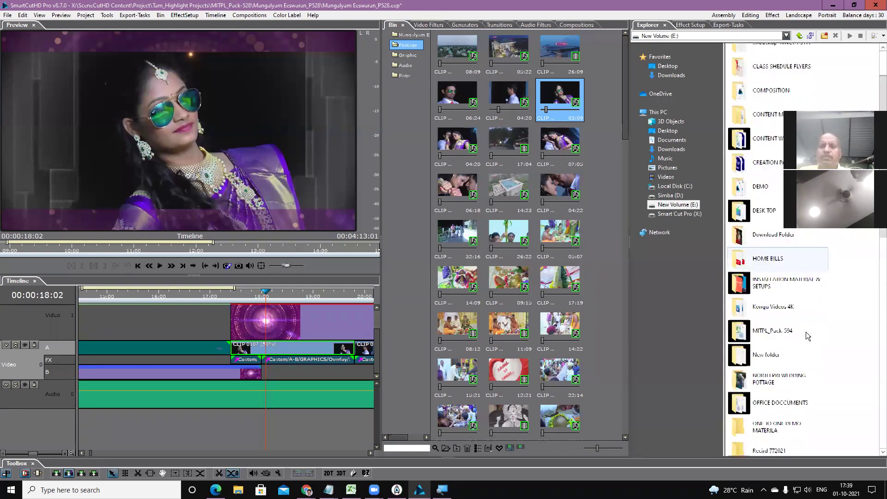
pyautogui.doubleClick(796, 352)
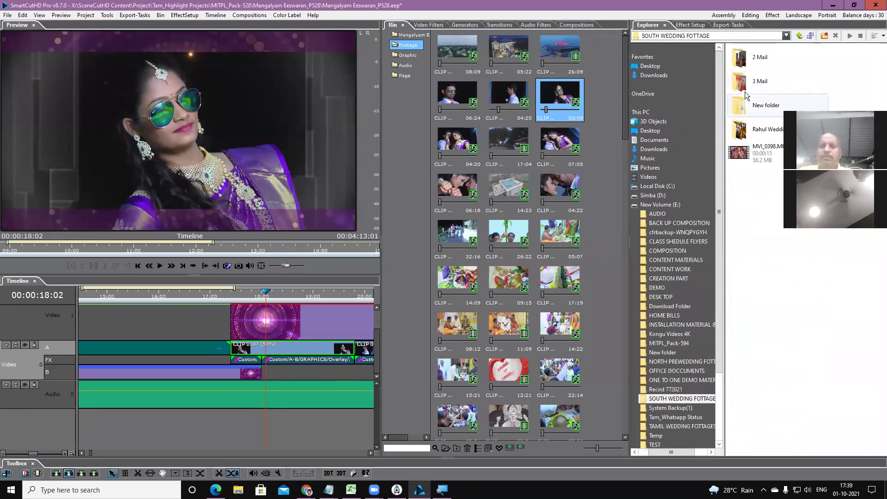
pyautogui.click(776, 58)
pyautogui.doubleClick(777, 58)
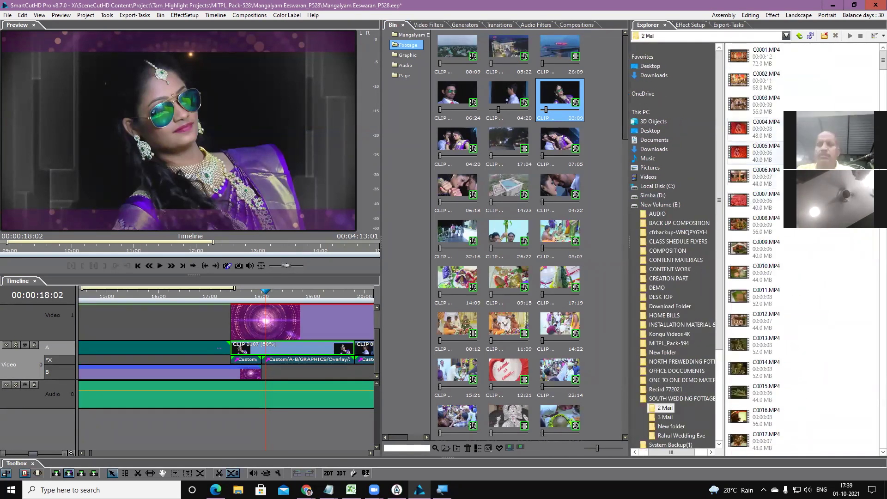
# - Show the 2 Mail video files as thumbnails, small enough to fit four per row
pyautogui.click(883, 36)
pyautogui.click(877, 55)
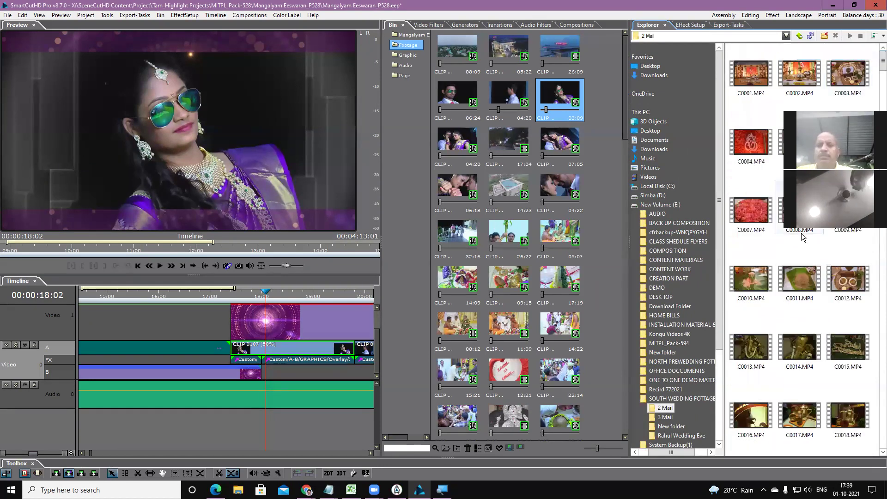
pyautogui.click(875, 38)
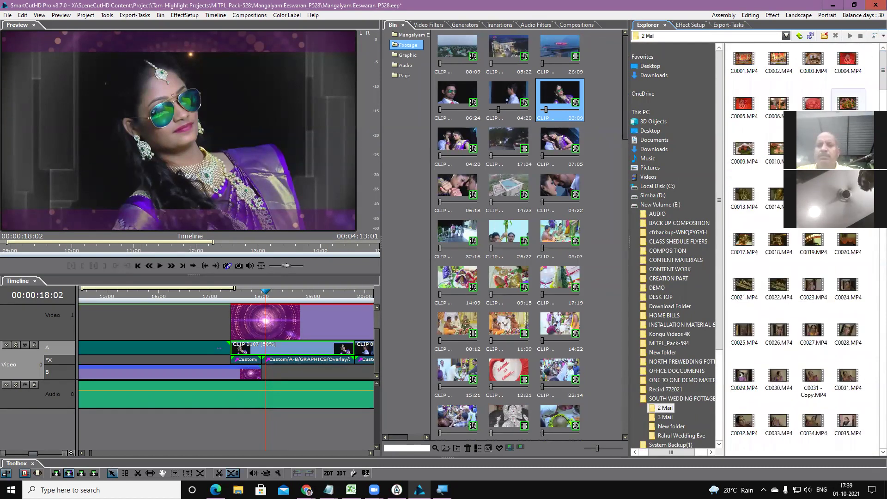
# - Show the 2 Mail files as extra large icons and replace the highlighted bin clip with C0031 - Copy.MP4
pyautogui.click(883, 35)
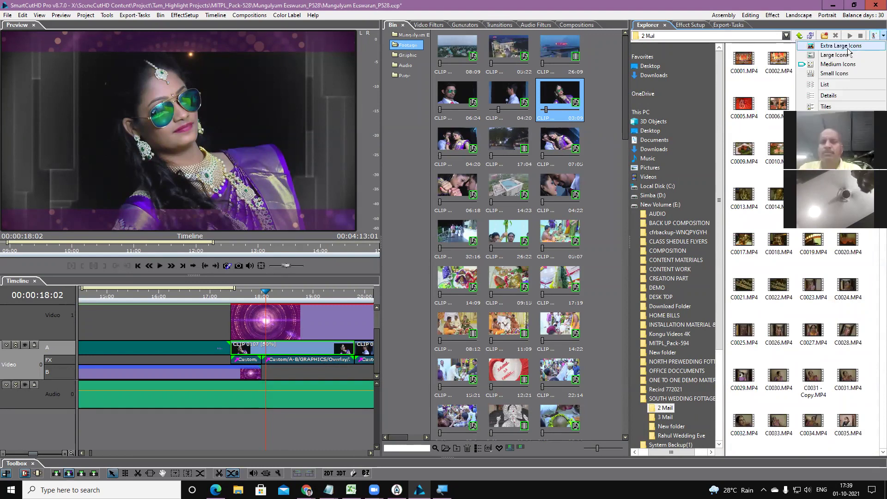
pyautogui.click(869, 41)
pyautogui.moveTo(882, 57); pyautogui.dragTo(879, 80)
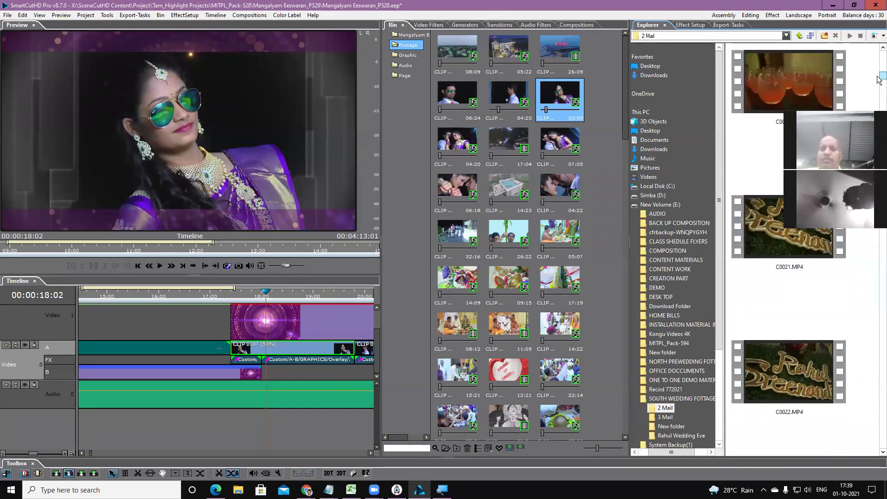
pyautogui.moveTo(879, 80); pyautogui.dragTo(879, 92)
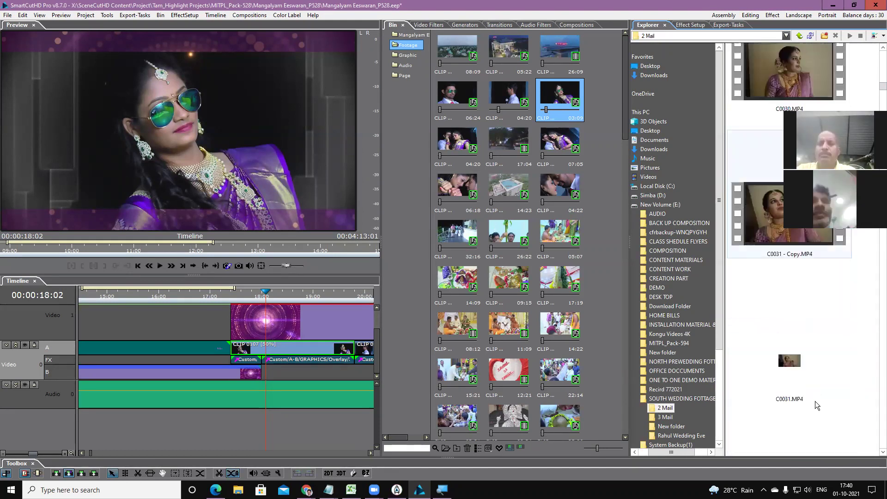
pyautogui.click(790, 239)
pyautogui.moveTo(789, 222); pyautogui.dragTo(570, 99)
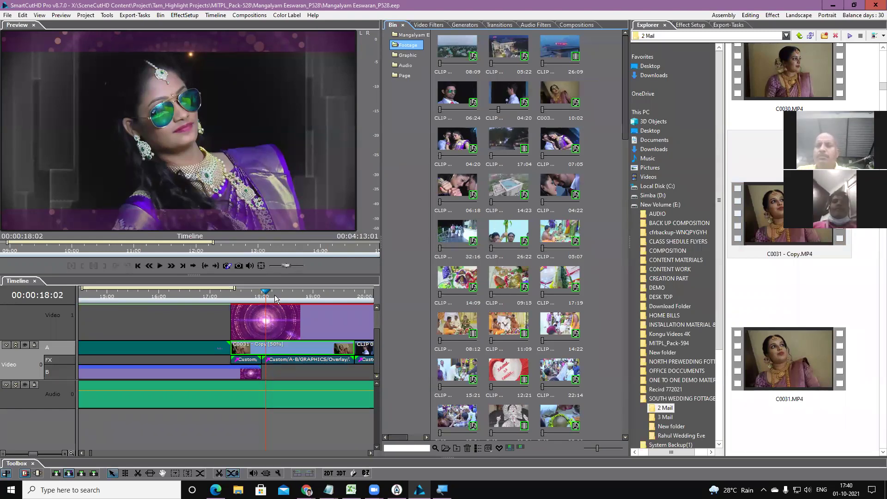
# - Check the replaced bride clip in the full-screen preview and widen the preview and timeline area
pyautogui.doubleClick(199, 146)
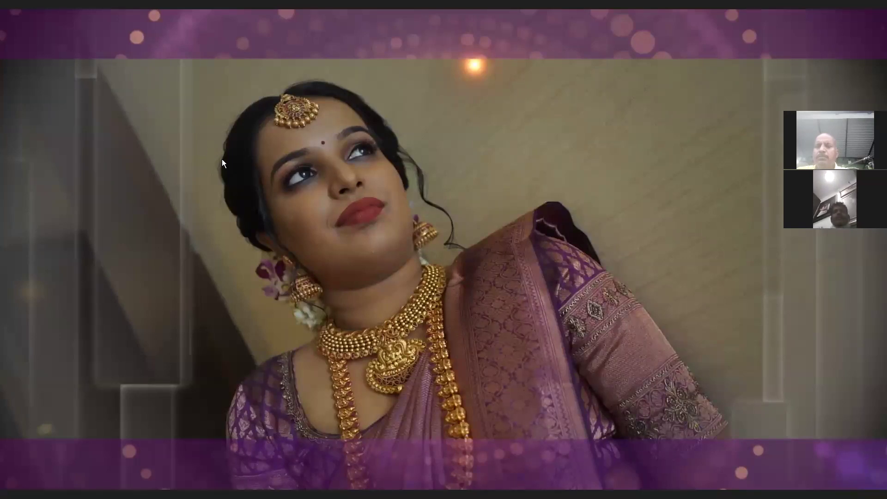
pyautogui.doubleClick(266, 160)
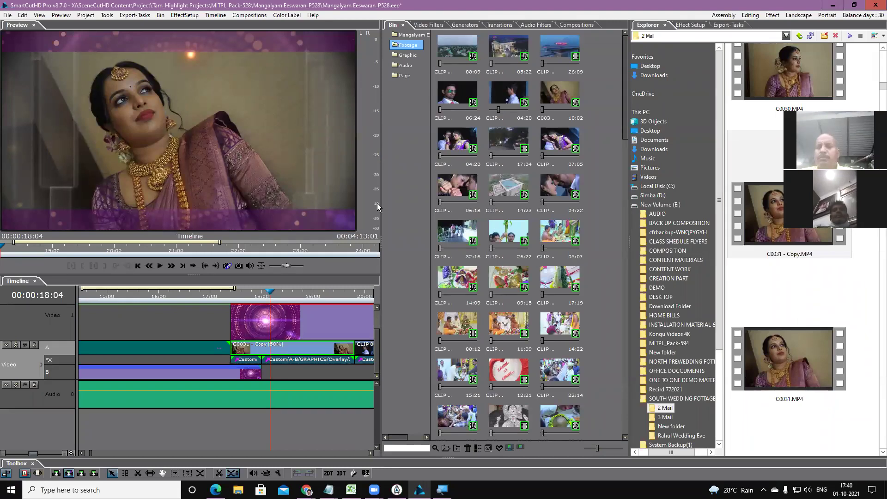
pyautogui.moveTo(382, 227); pyautogui.dragTo(436, 219)
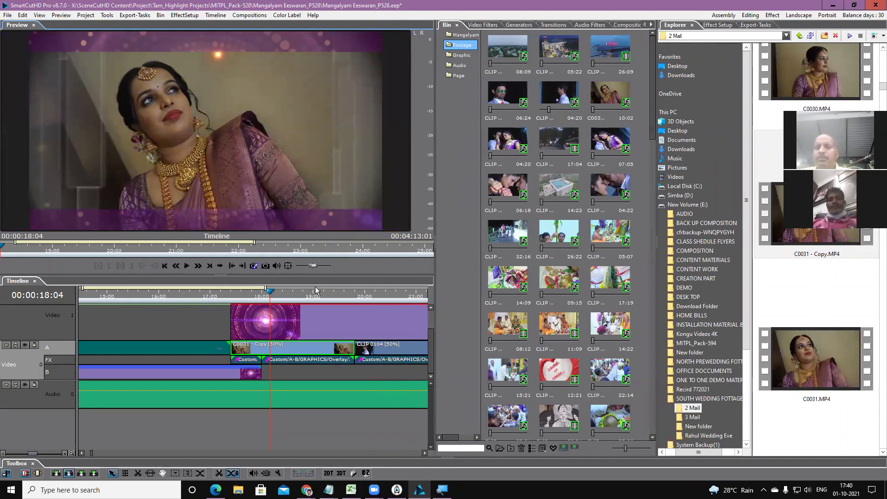
pyautogui.doubleClick(205, 150)
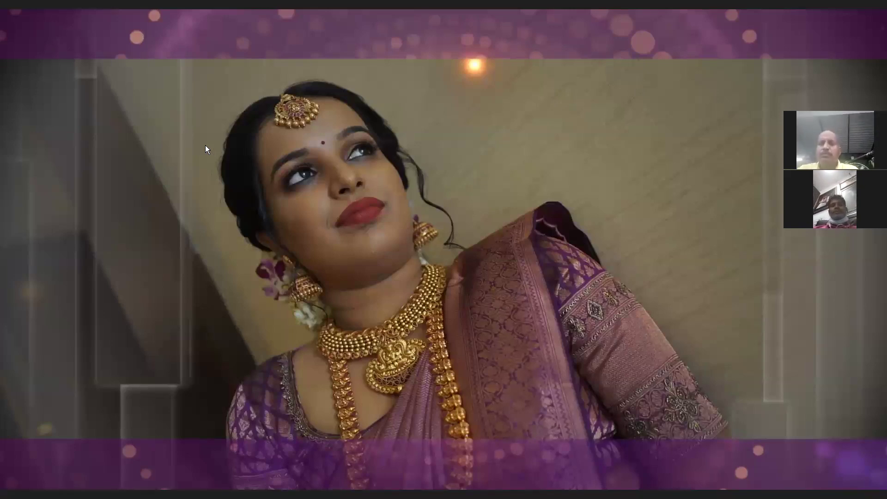
pyautogui.doubleClick(205, 146)
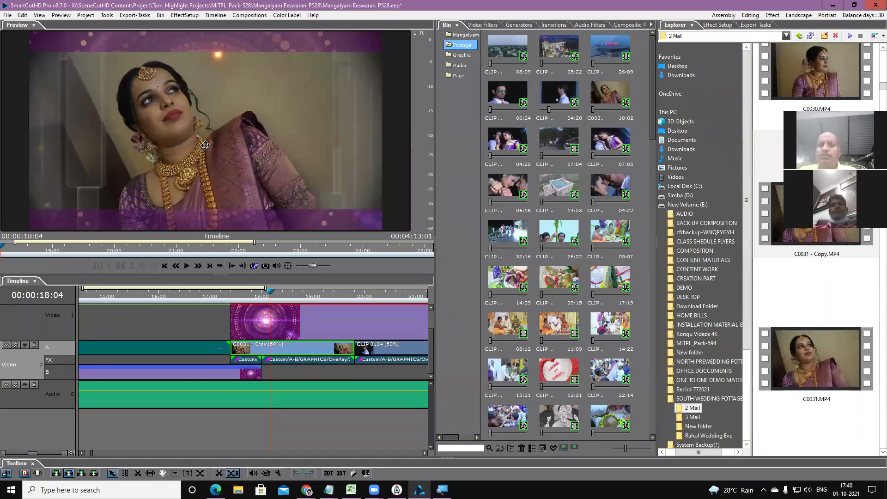
# - Review CLIP 0104 on the timeline up to 00:00:21:05 and view that frame in full screen
pyautogui.moveTo(351, 292); pyautogui.dragTo(365, 297)
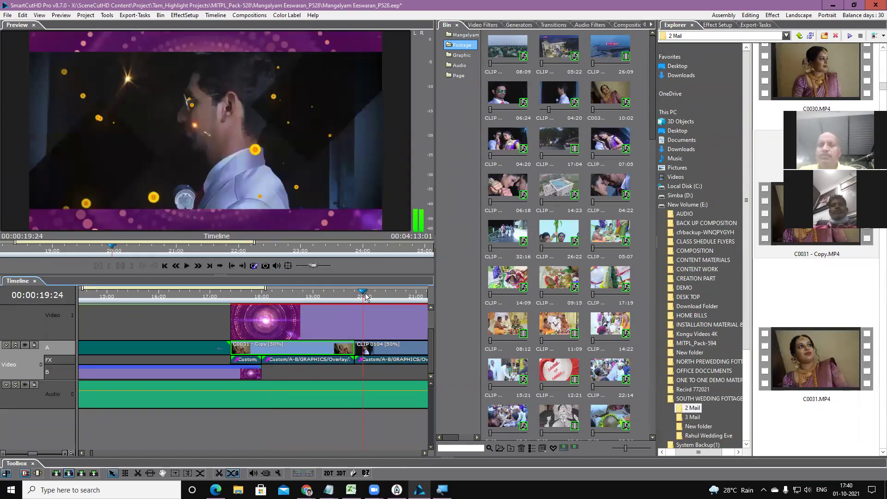
pyautogui.press('space')
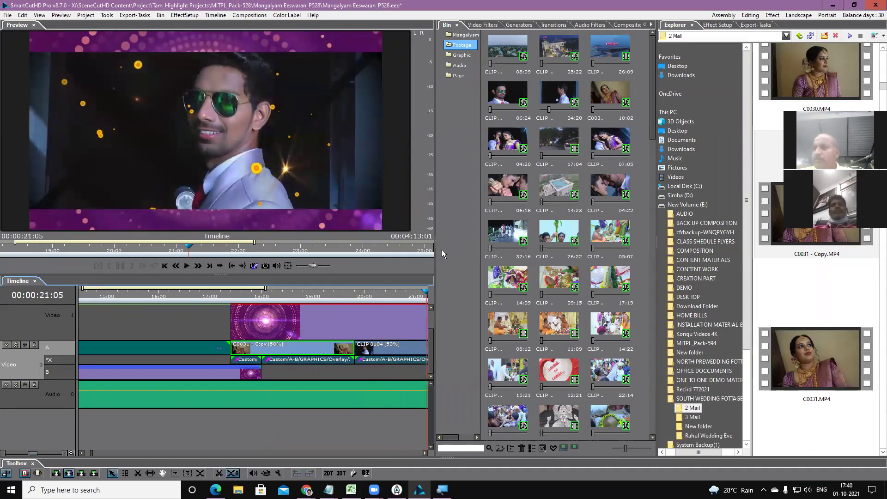
pyautogui.doubleClick(205, 153)
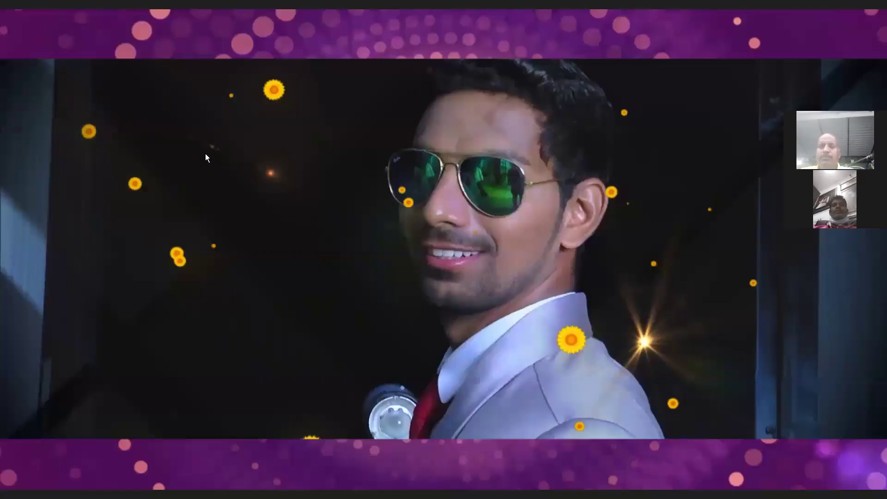
pyautogui.doubleClick(205, 153)
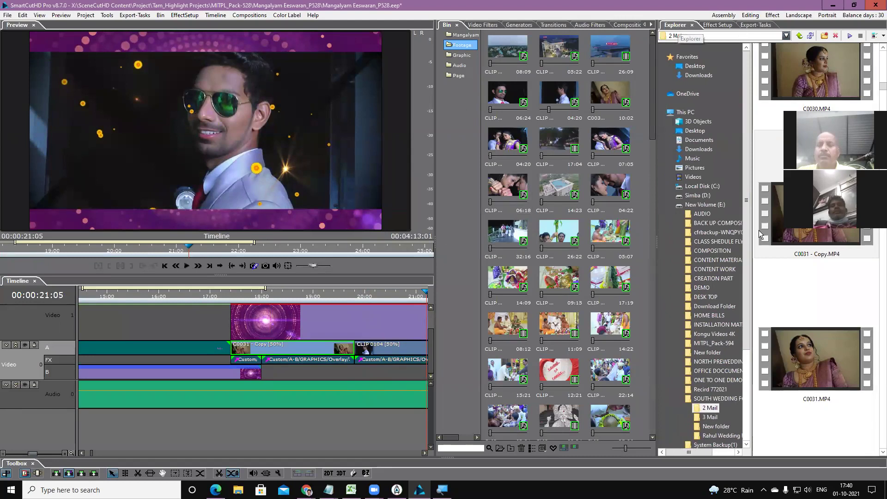
# - Widen the folder tree and the timeline area, and highlight the source of CLIP 0104 in the bin
pyautogui.moveTo(750, 267); pyautogui.dragTo(759, 266)
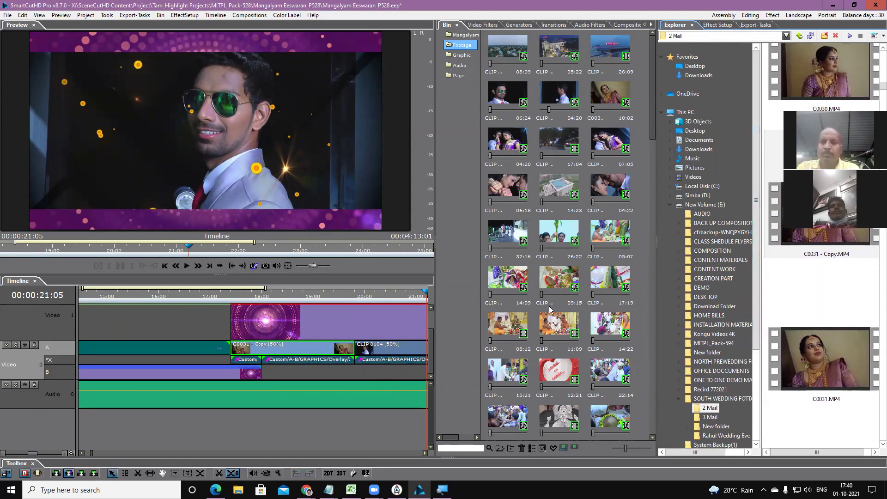
pyautogui.moveTo(435, 321); pyautogui.dragTo(472, 323)
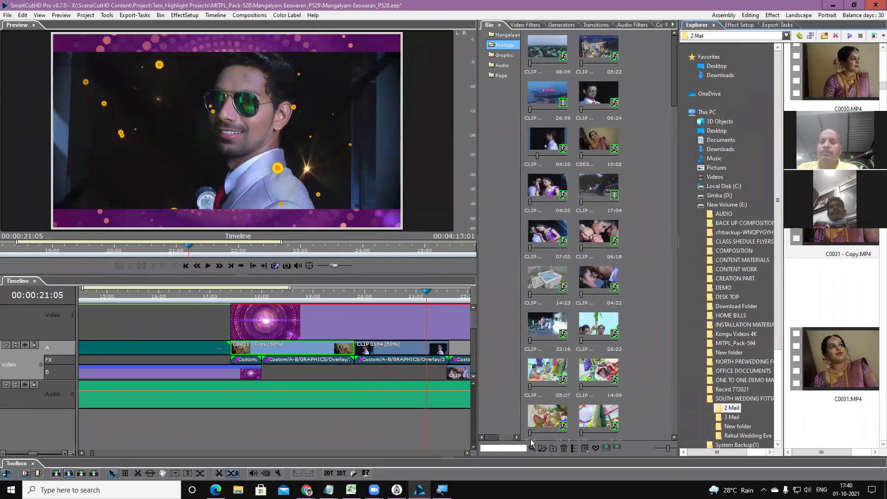
pyautogui.click(415, 349)
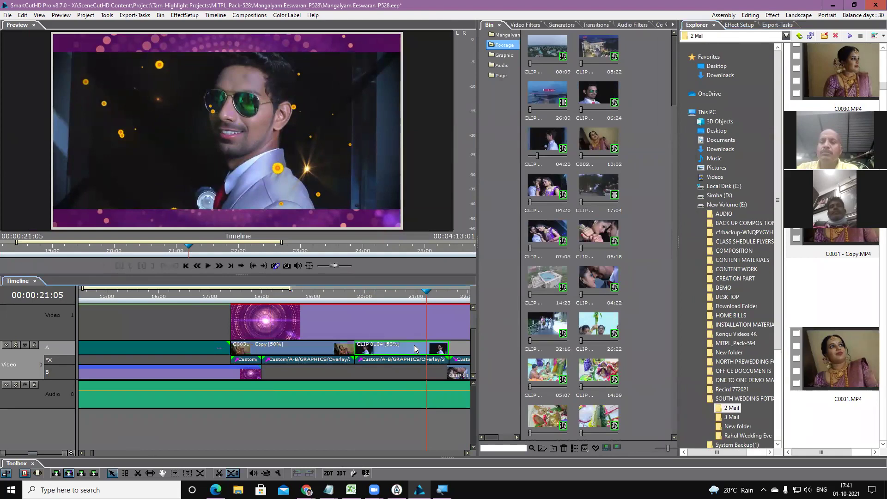
pyautogui.rightClick(415, 348)
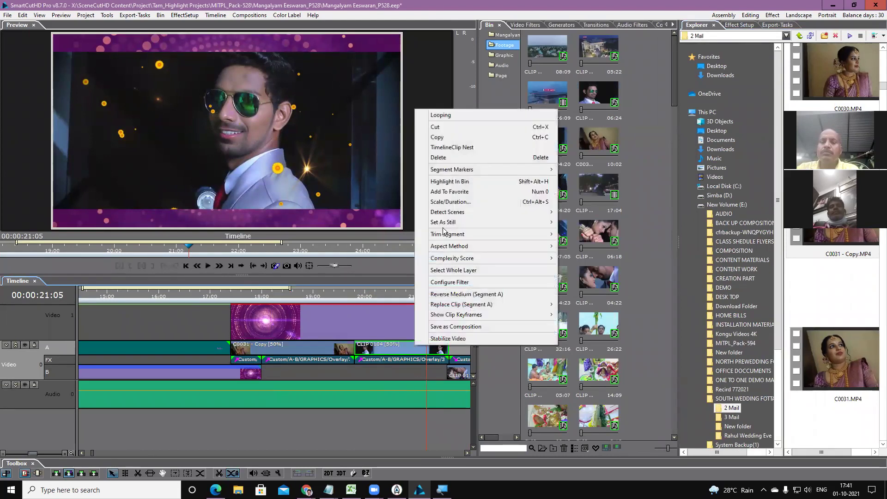
pyautogui.click(450, 182)
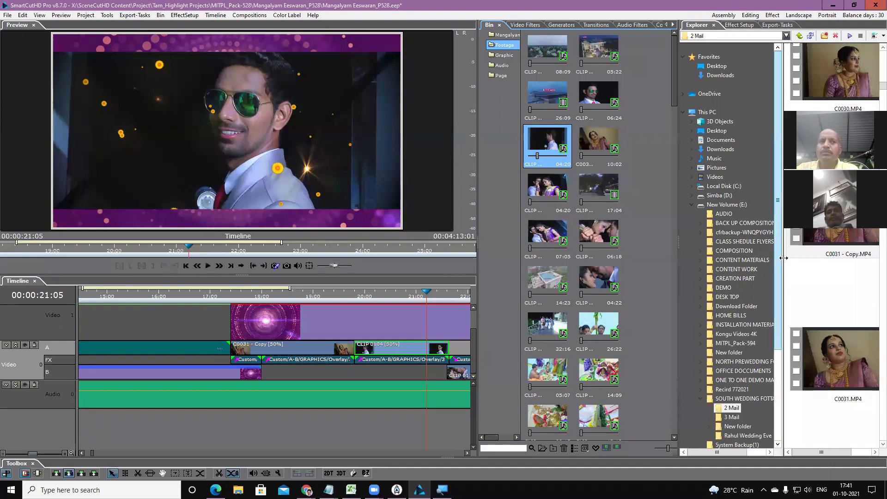
# - Find C0029.MP4 in a wider file list of the 2 Mail folder and replace the highlighted bin clip with it
pyautogui.moveTo(782, 259); pyautogui.dragTo(730, 259)
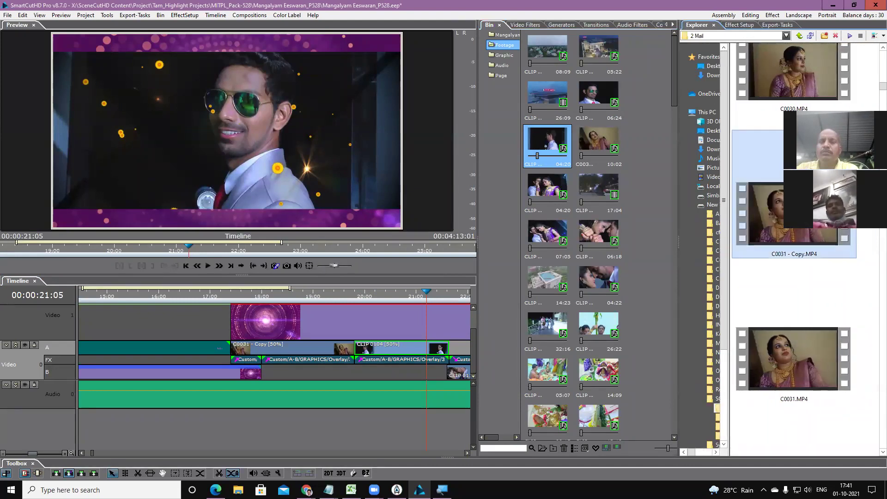
pyautogui.scroll(-5, 813, 300)
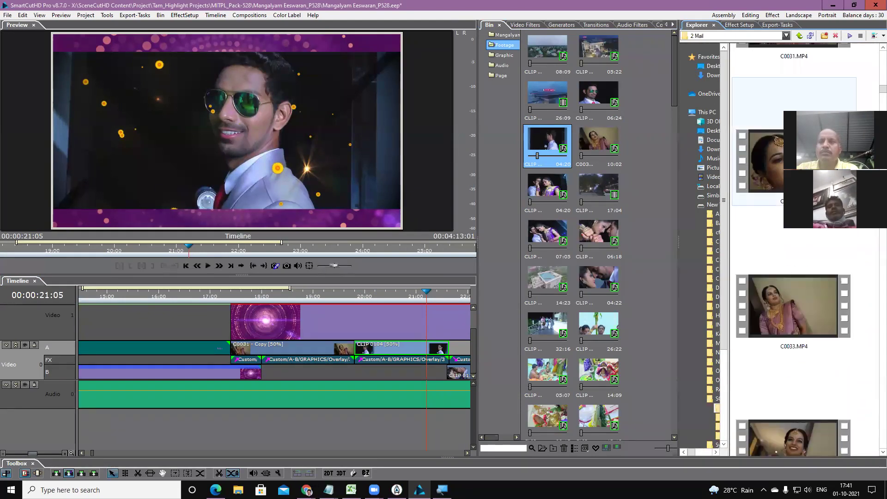
pyautogui.moveTo(878, 90); pyautogui.dragTo(879, 105)
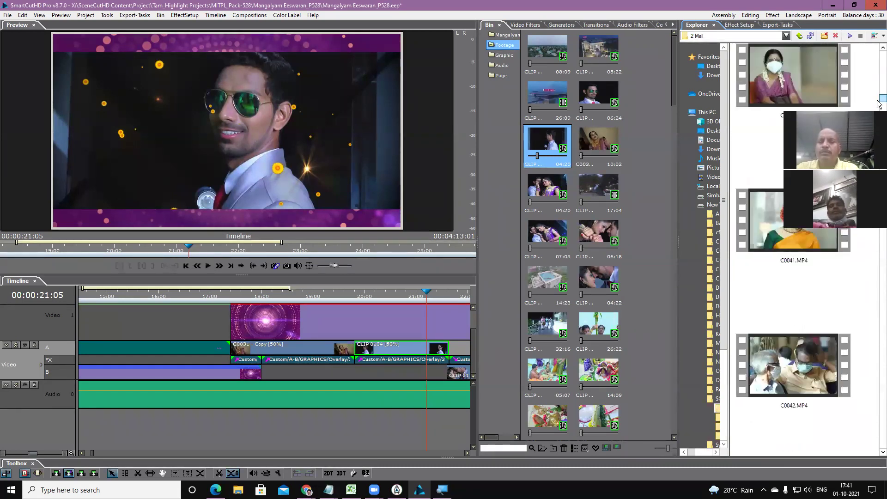
pyautogui.scroll(-5, 781, 292)
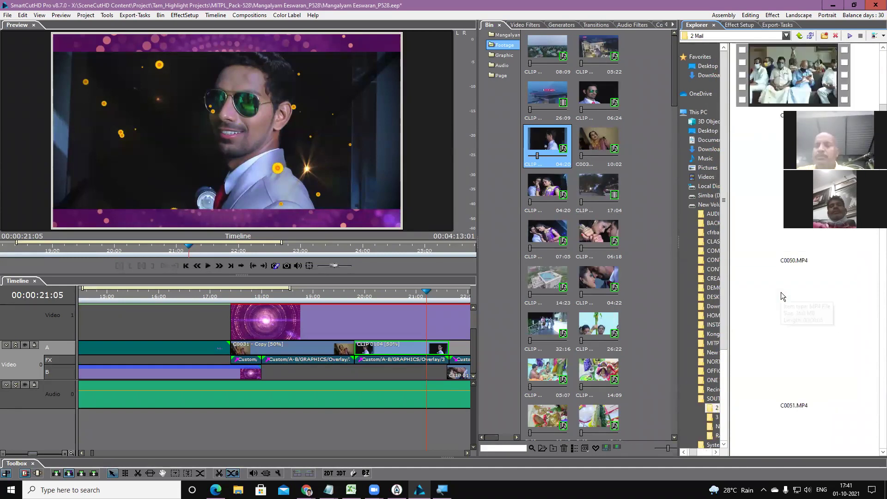
pyautogui.scroll(-2, 781, 295)
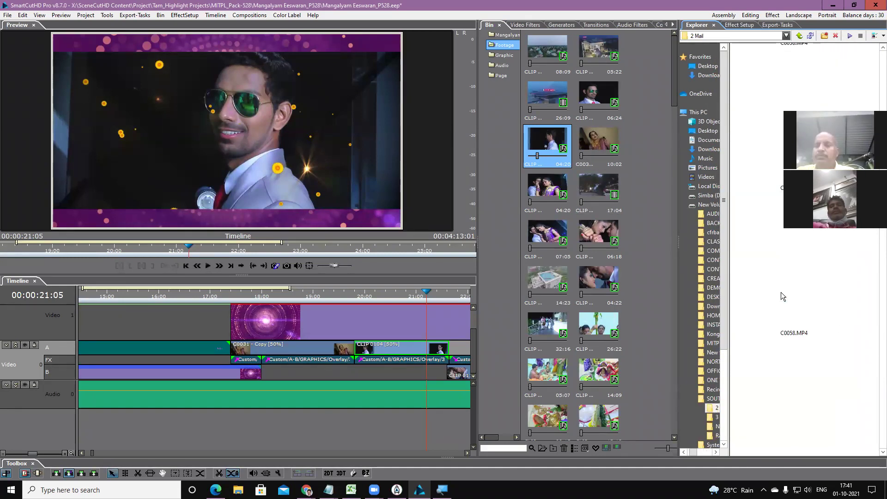
pyautogui.scroll(-3, 781, 295)
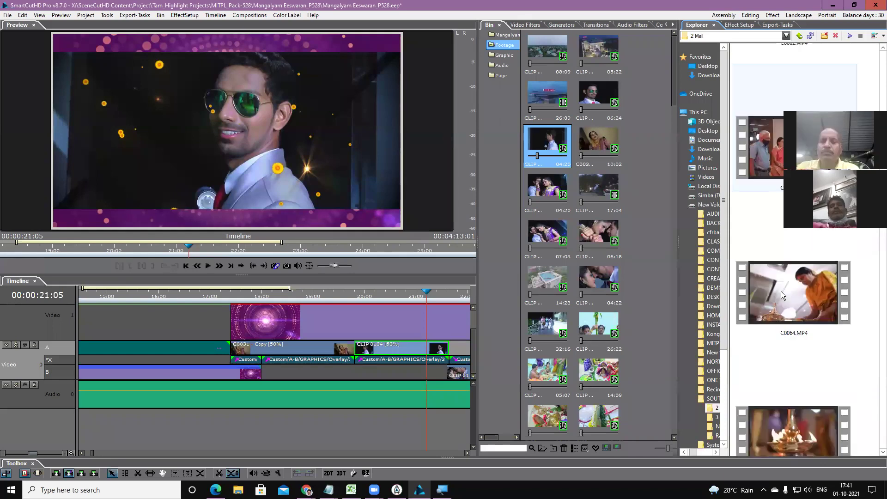
pyautogui.scroll(-3, 784, 295)
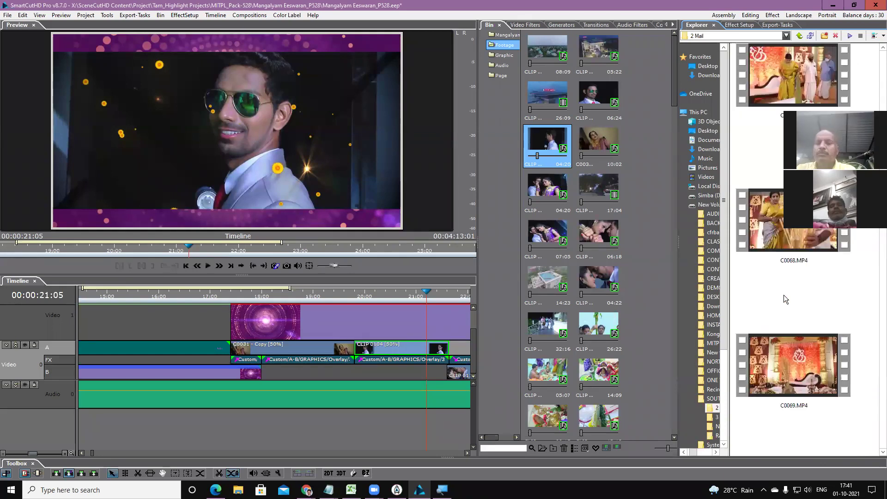
pyautogui.scroll(10, 799, 303)
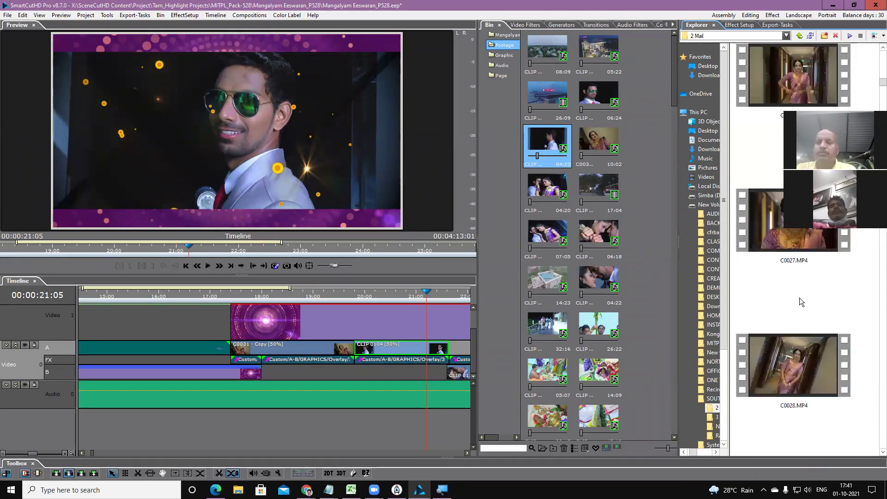
pyautogui.scroll(-3, 799, 298)
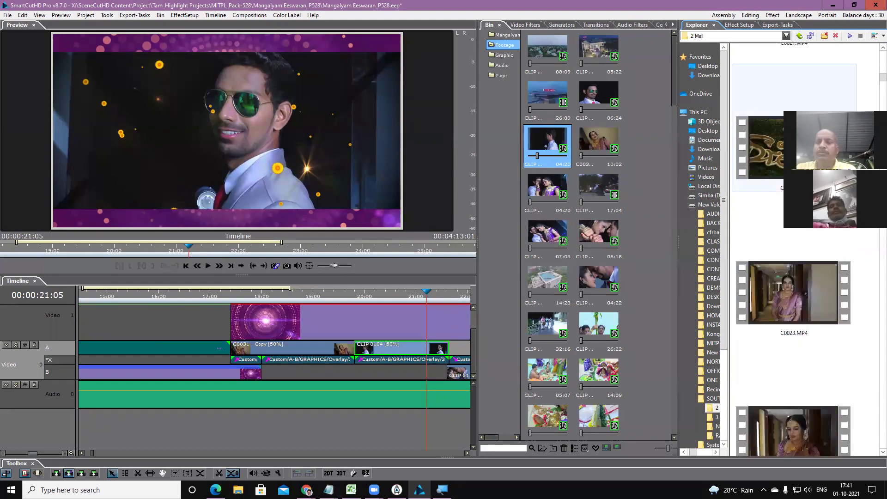
pyautogui.scroll(-5, 805, 287)
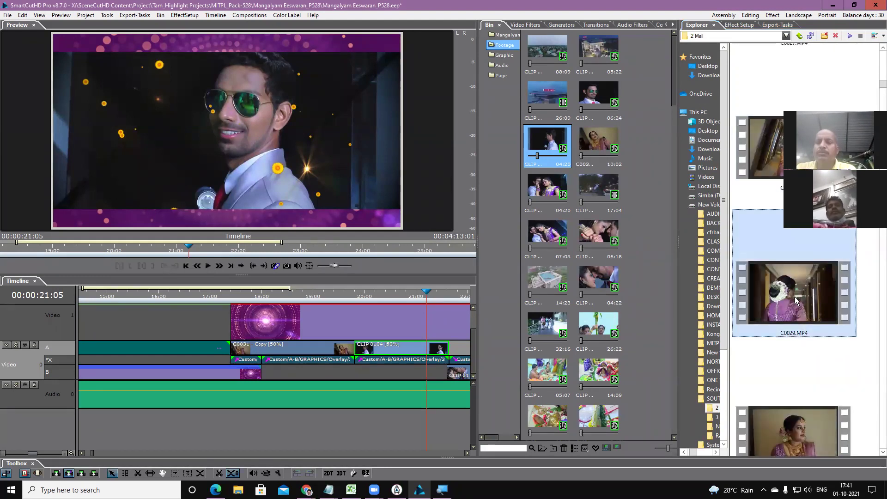
pyautogui.moveTo(804, 299); pyautogui.dragTo(546, 158)
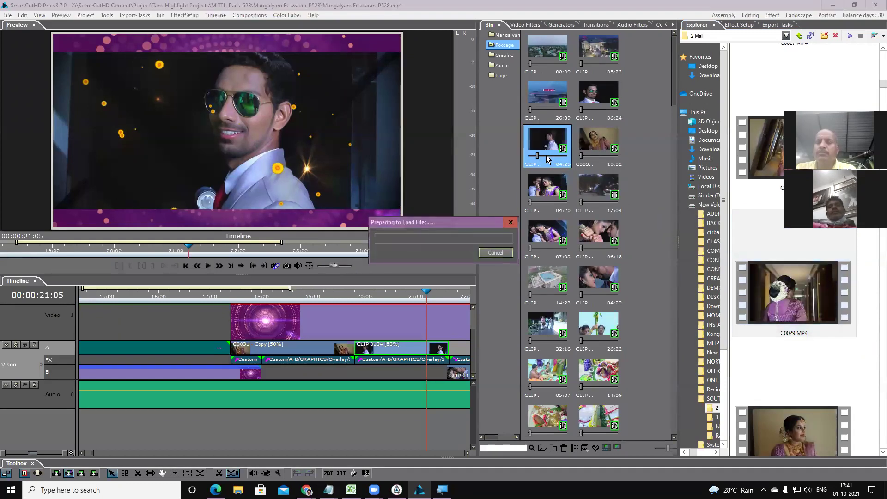
# - Check the replaced C0029 clip at 00:00:20:11 in the full-screen preview
pyautogui.click(389, 291)
pyautogui.doubleClick(263, 127)
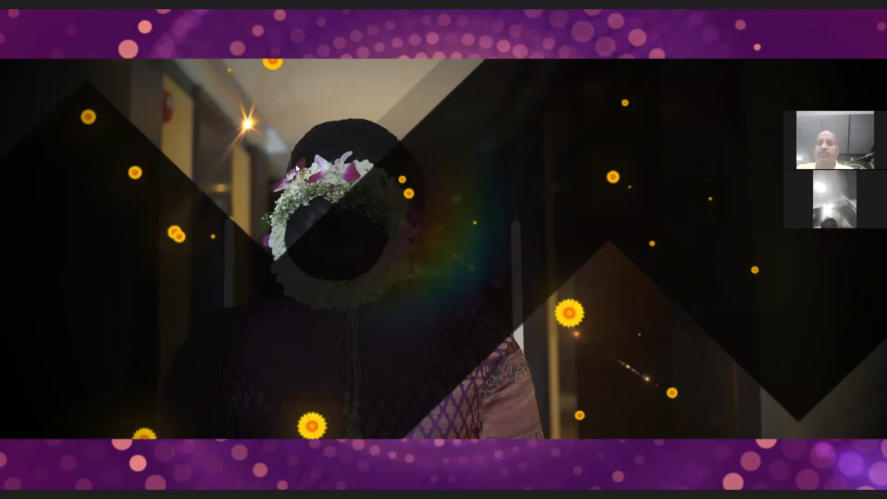
pyautogui.press('Escape')
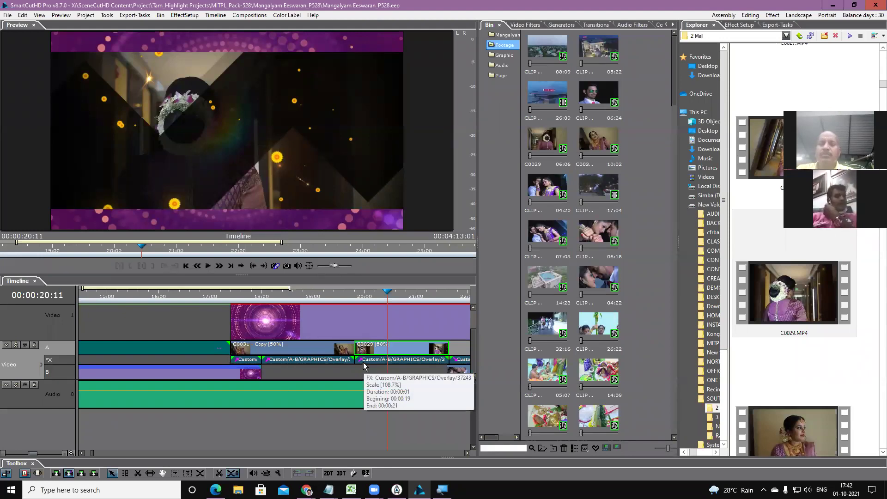
# - Widen the timeline area and highlight the source of CLIP 0115, around 00:00:22:18 on the timeline, in the bin
pyautogui.moveTo(494, 259); pyautogui.dragTo(516, 259)
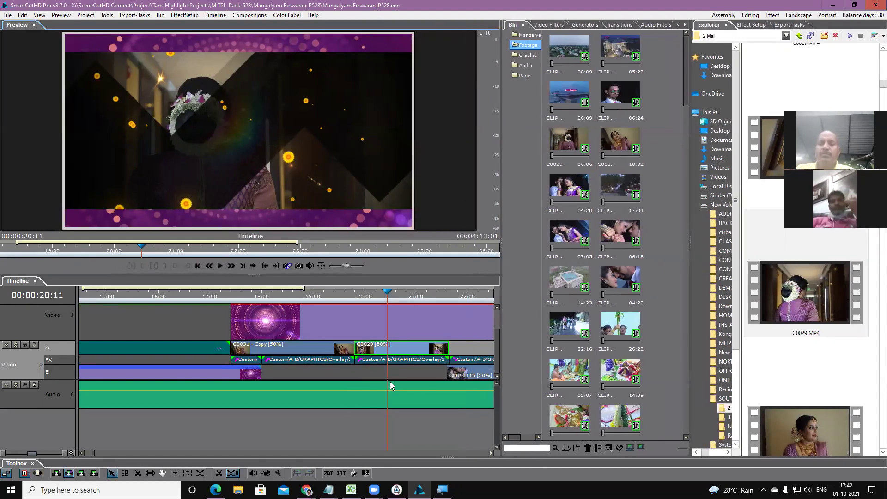
pyautogui.moveTo(95, 452); pyautogui.dragTo(97, 453)
pyautogui.click(194, 298)
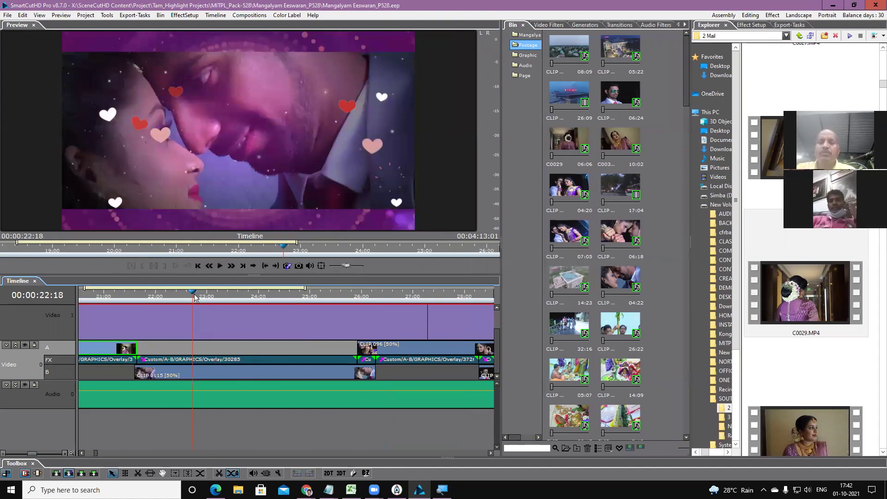
pyautogui.click(194, 372)
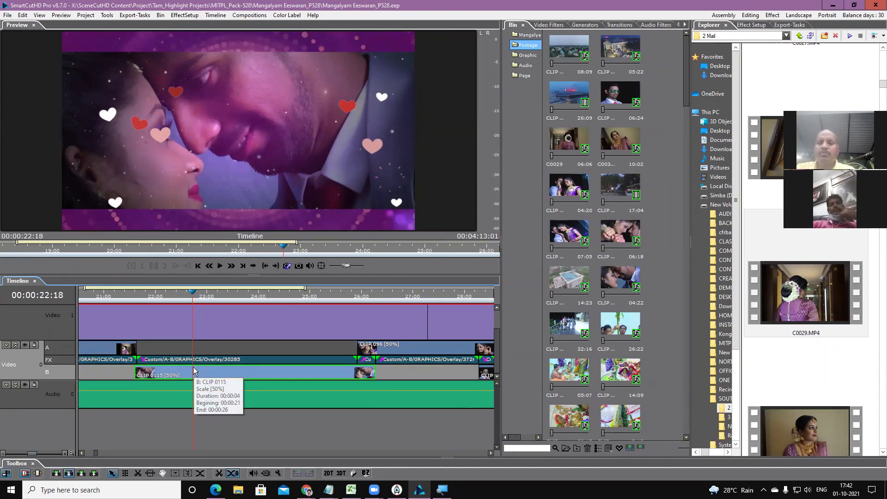
pyautogui.rightClick(194, 372)
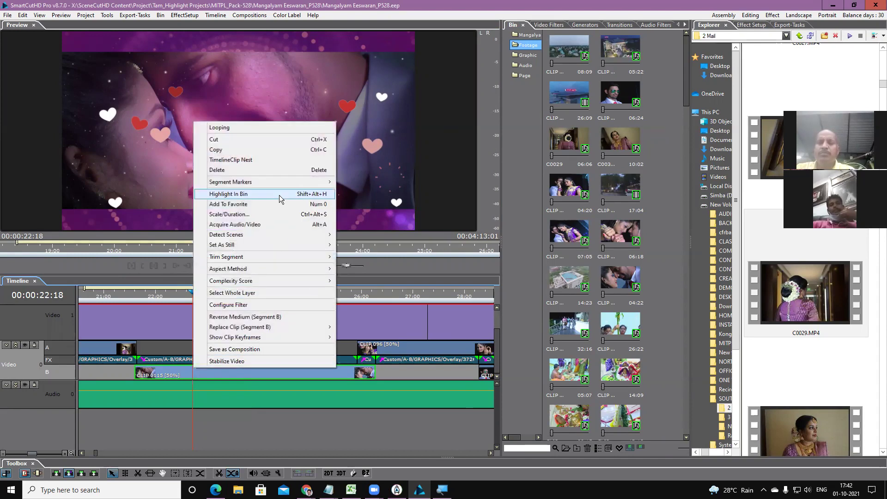
pyautogui.click(277, 199)
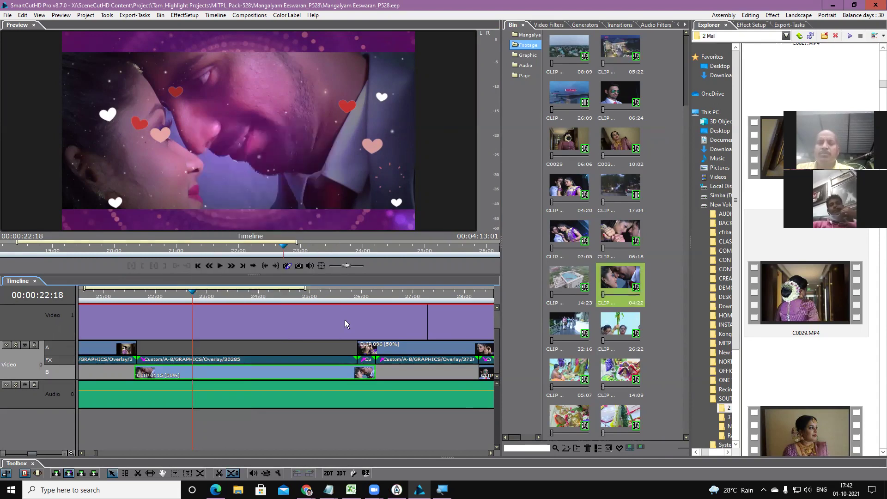
# - Find C0026.MP4 in the 2 Mail folder and replace the highlighted CLIP 0115 in the bin with it
pyautogui.click(626, 281)
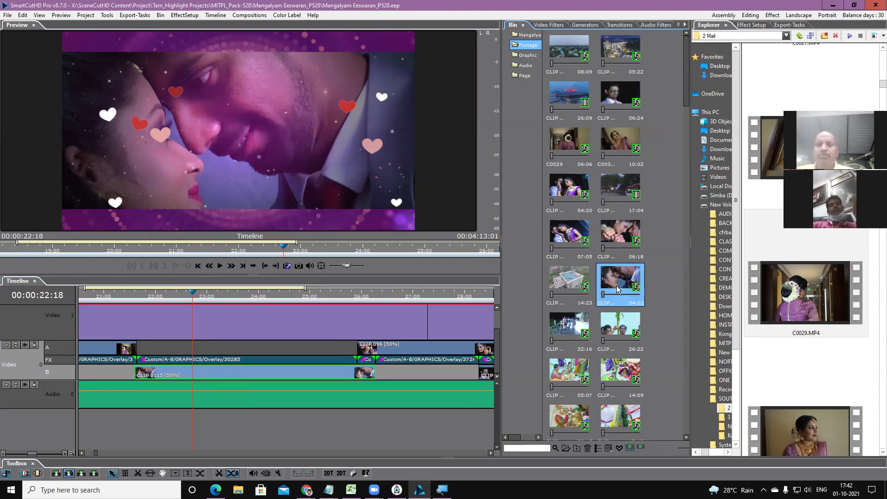
pyautogui.scroll(-5, 830, 285)
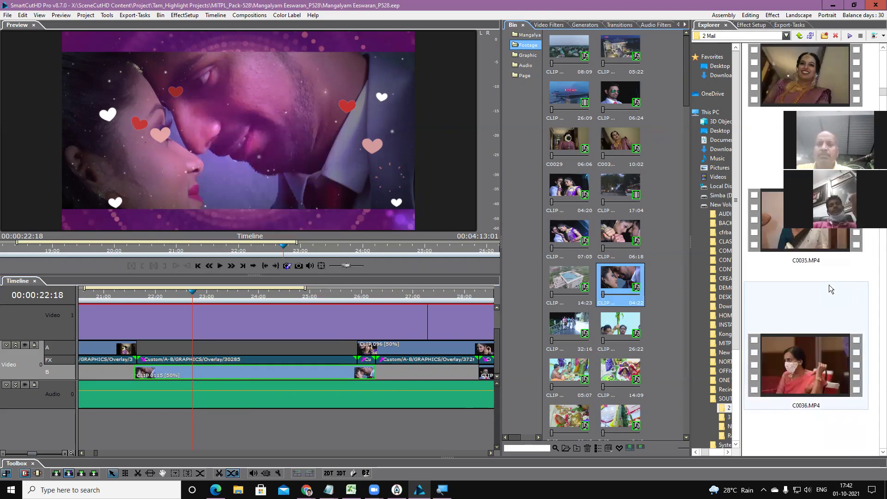
pyautogui.click(816, 360)
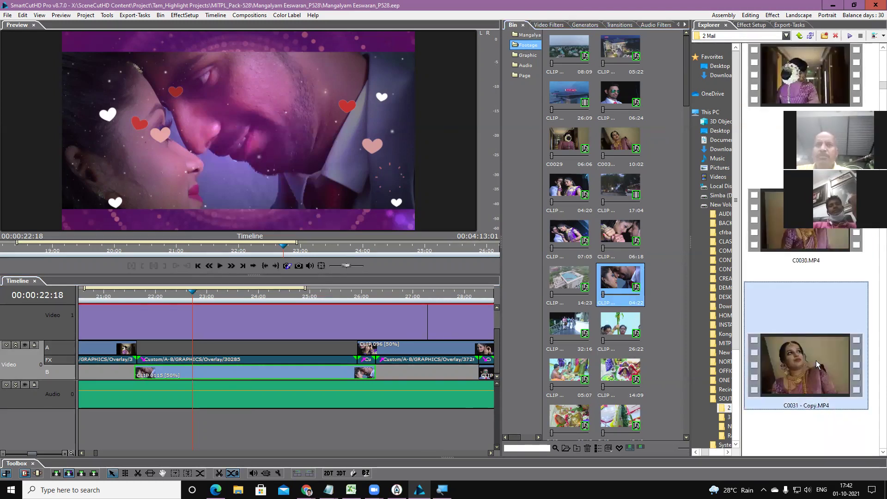
pyautogui.scroll(3, 819, 238)
pyautogui.click(808, 70)
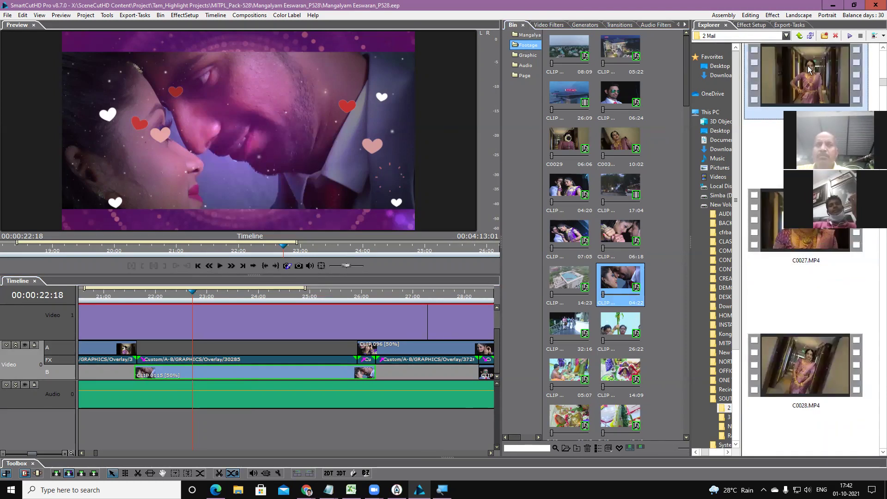
pyautogui.scroll(1, 810, 70)
pyautogui.moveTo(809, 130); pyautogui.dragTo(641, 282)
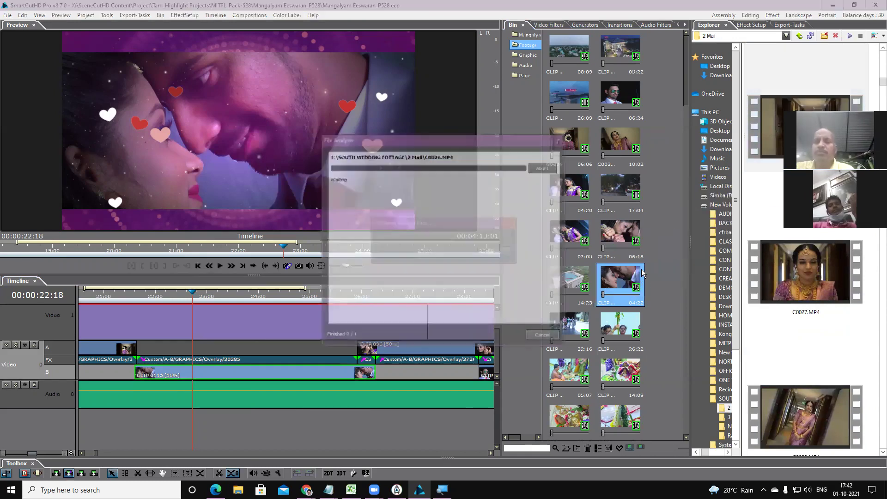
# - Check the replaced C0026 clip at 00:00:23:07 in full screen and review timeline frames 00:00:26:20 and 00:00:23:19
pyautogui.click(221, 295)
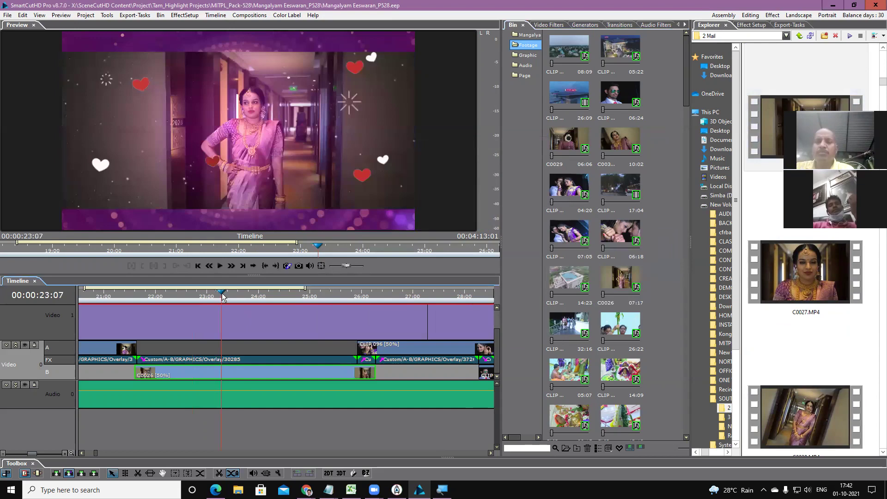
pyautogui.doubleClick(126, 120)
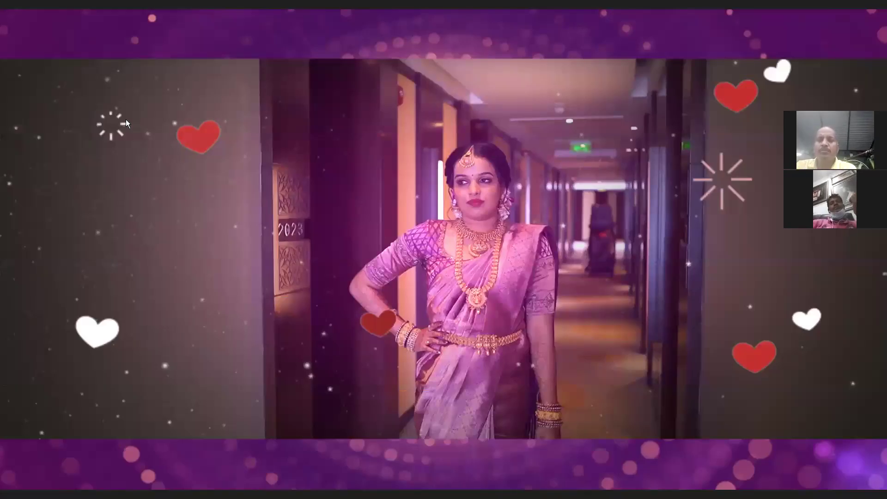
pyautogui.doubleClick(136, 131)
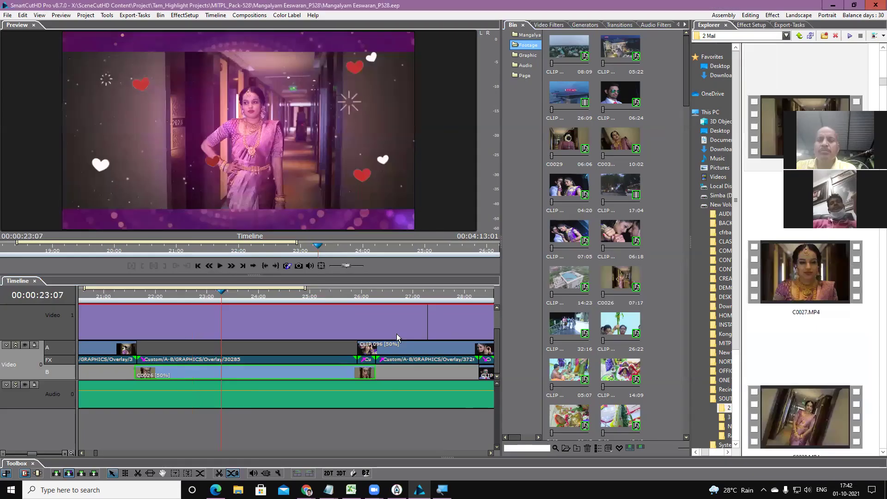
pyautogui.click(404, 292)
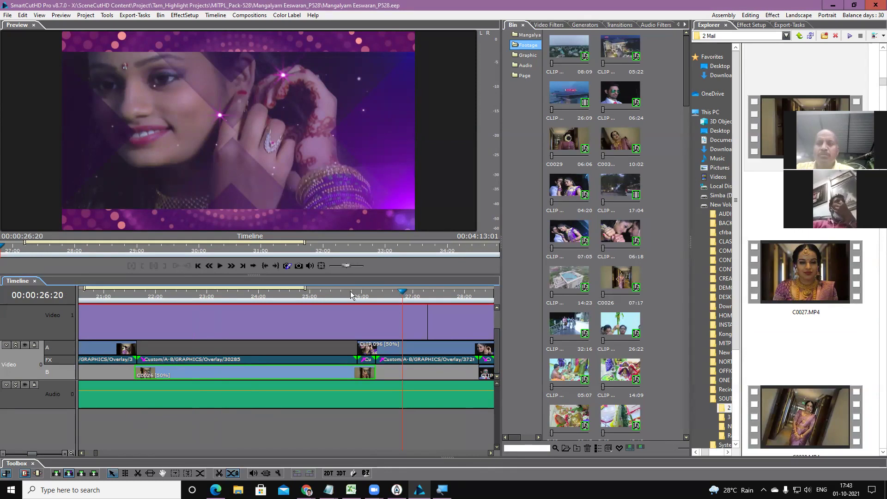
pyautogui.click(247, 298)
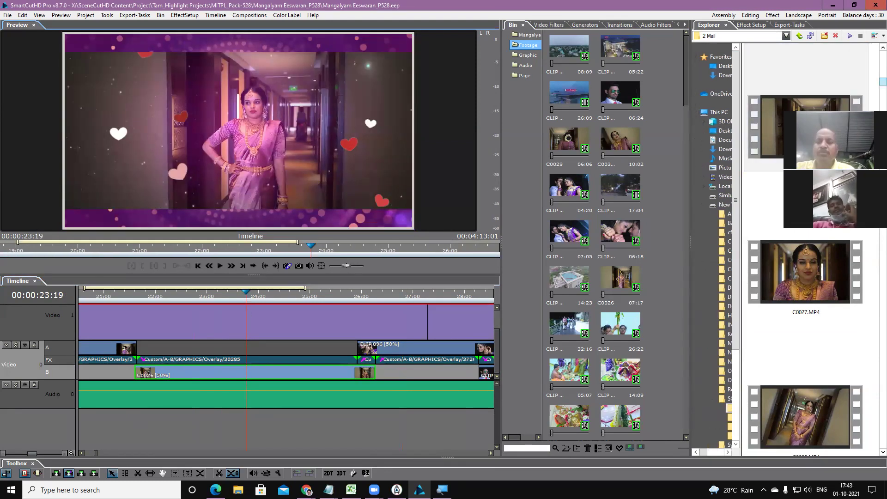
# - Leave the 2 Mail folder and open the 3 Mail footage folder in the file browser
pyautogui.moveTo(878, 85); pyautogui.dragTo(860, 46)
pyautogui.click(799, 36)
pyautogui.doubleClick(809, 231)
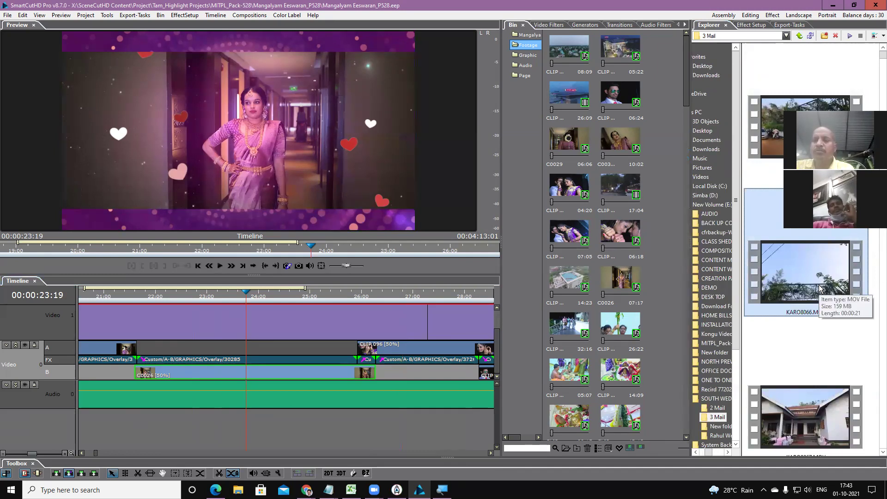
# - Highlight the source of the C0026 timeline clip in the bin, replace it with KARO8066.MOV, and preview 00:00:23:04
pyautogui.click(190, 293)
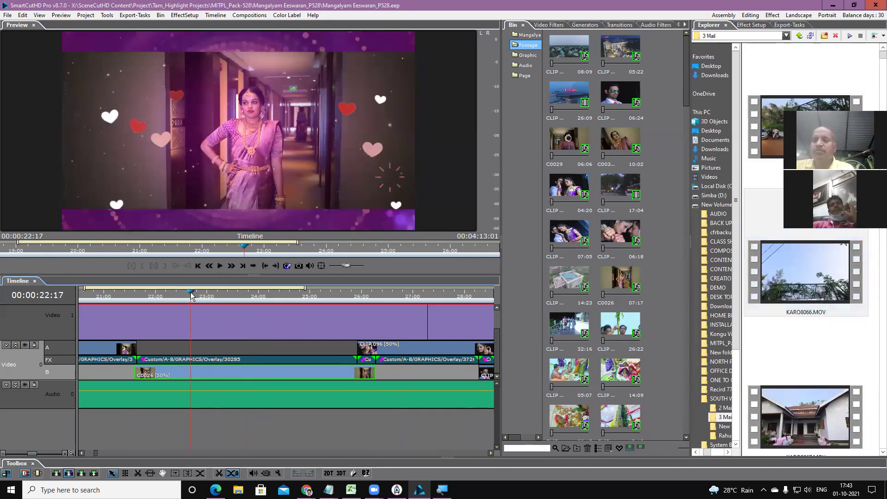
pyautogui.rightClick(213, 376)
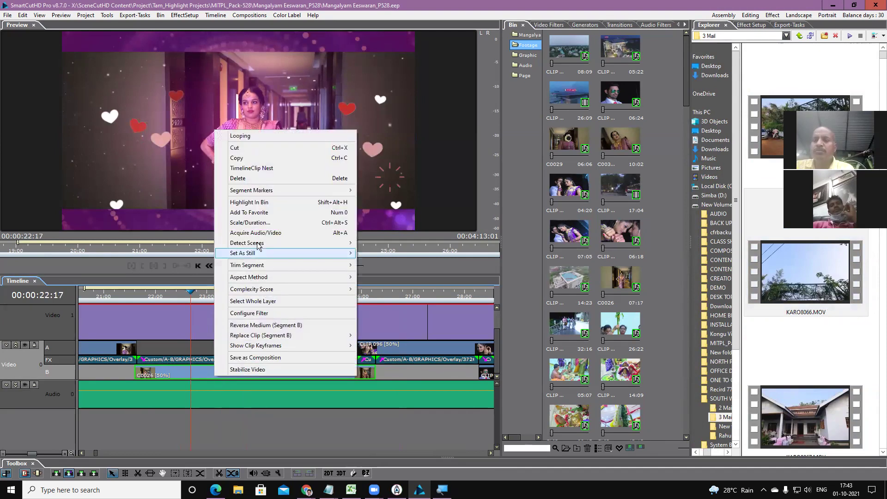
pyautogui.click(259, 203)
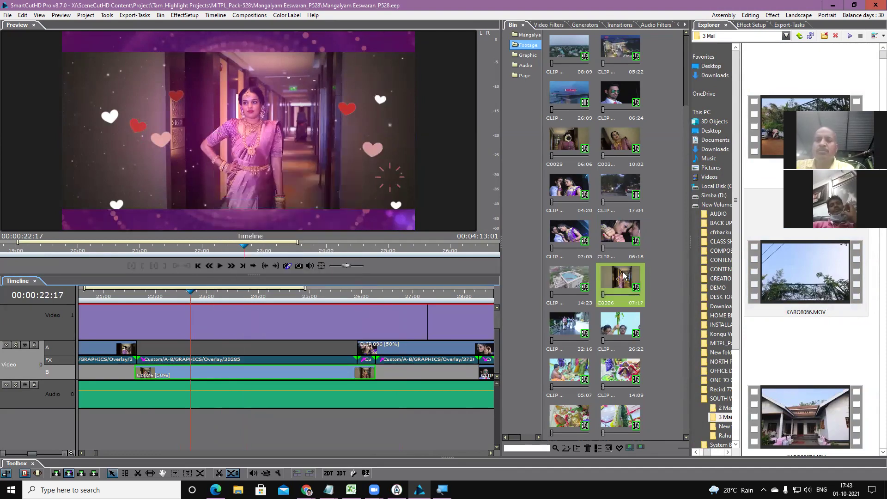
pyautogui.moveTo(809, 268); pyautogui.dragTo(635, 283)
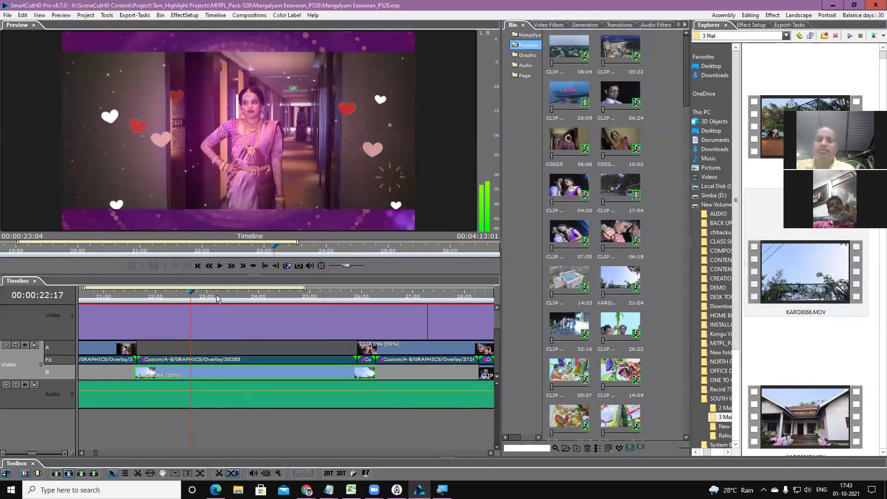
pyautogui.click(215, 295)
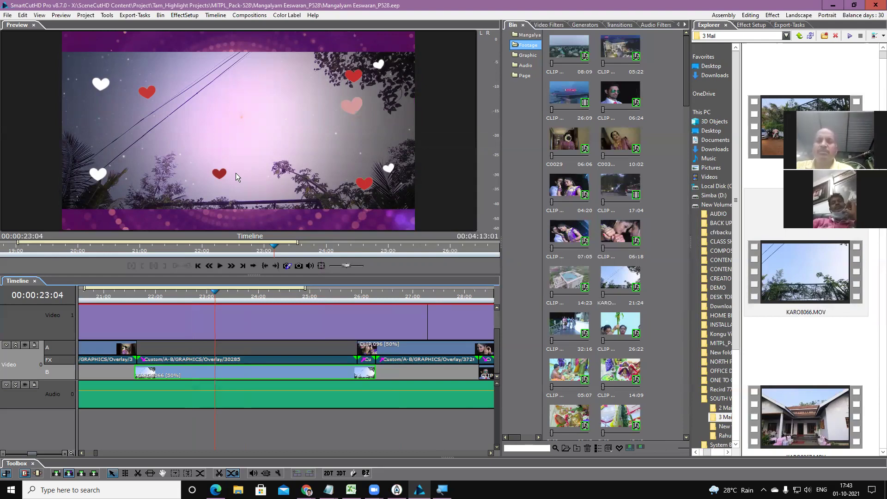
# - Play the original KARO8066.MOV in the external media player to examine its footage, and close the player
pyautogui.rightClick(795, 274)
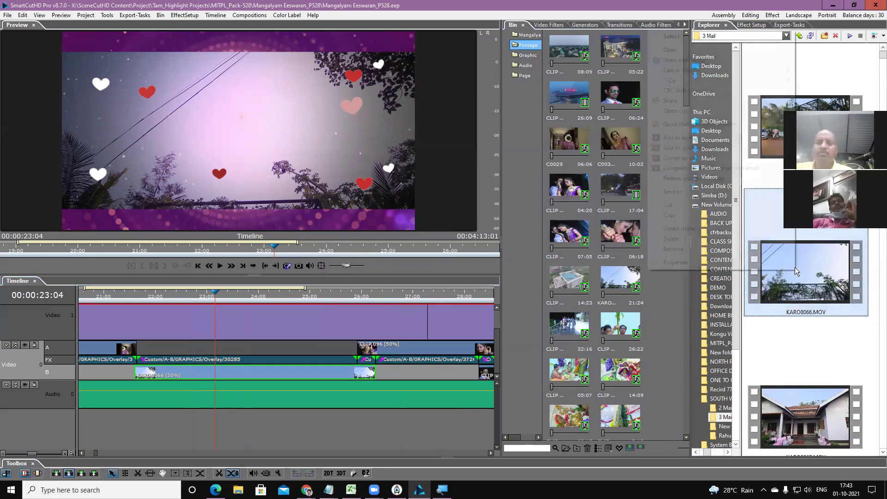
pyautogui.click(687, 51)
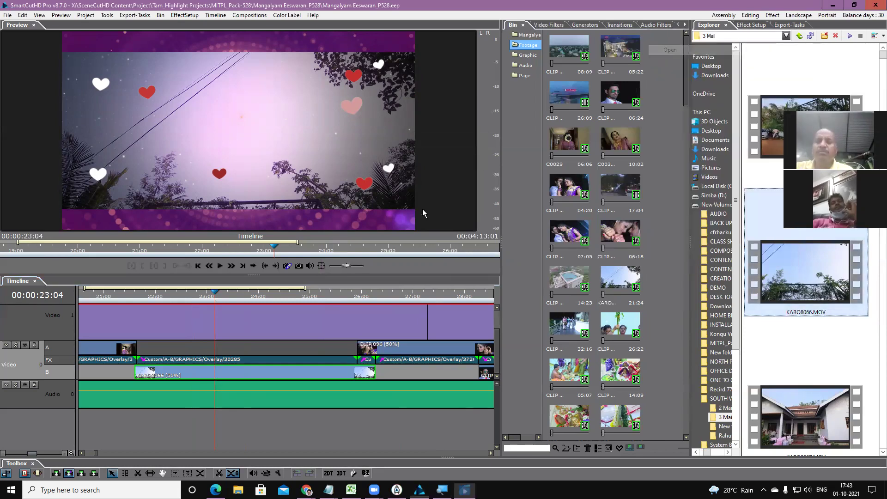
pyautogui.moveTo(326, 361)
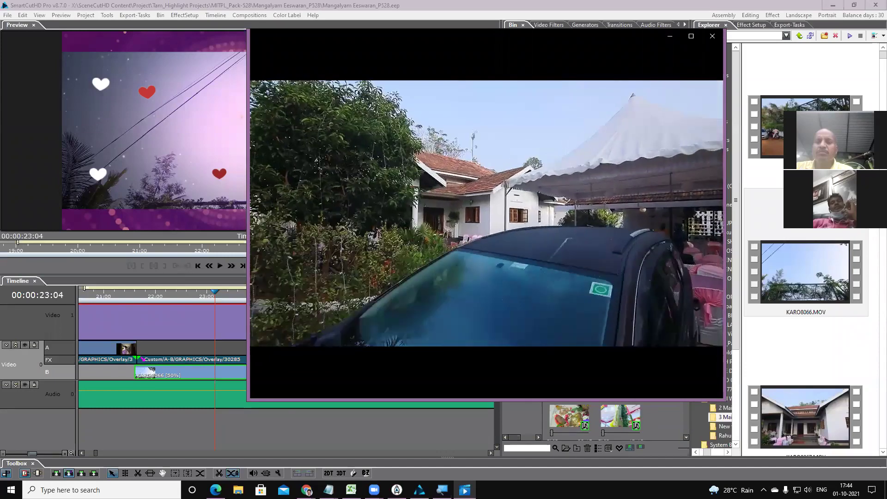
pyautogui.moveTo(590, 38)
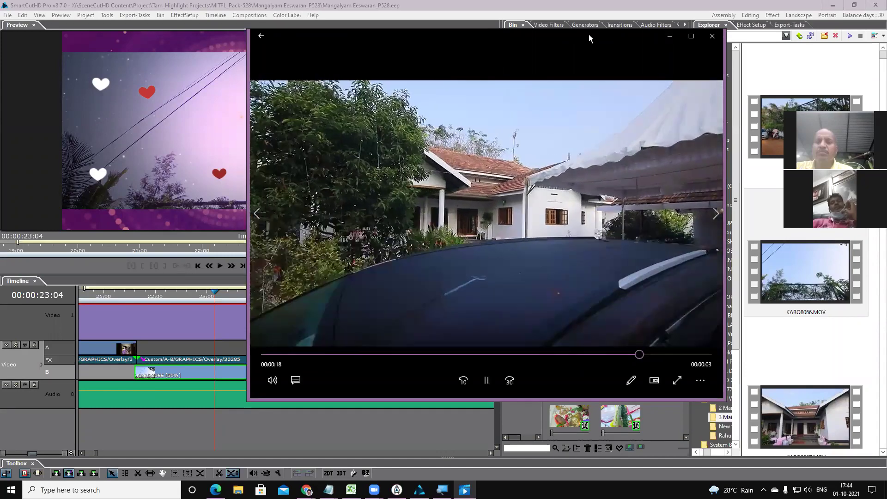
pyautogui.click(712, 36)
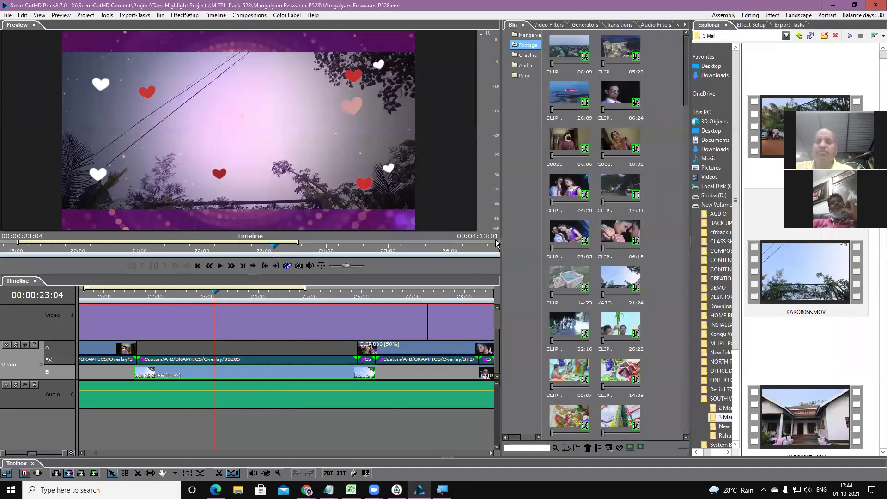
# - Highlight the KARO8066 source in the bin, replace it with KARO8066.MOV again, and preview 00:00:23:03
pyautogui.rightClick(211, 372)
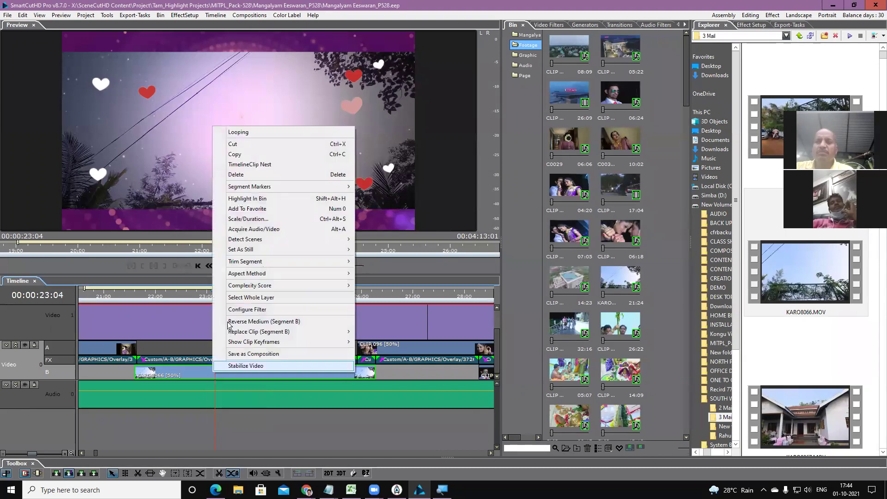
pyautogui.click(259, 198)
pyautogui.click(606, 290)
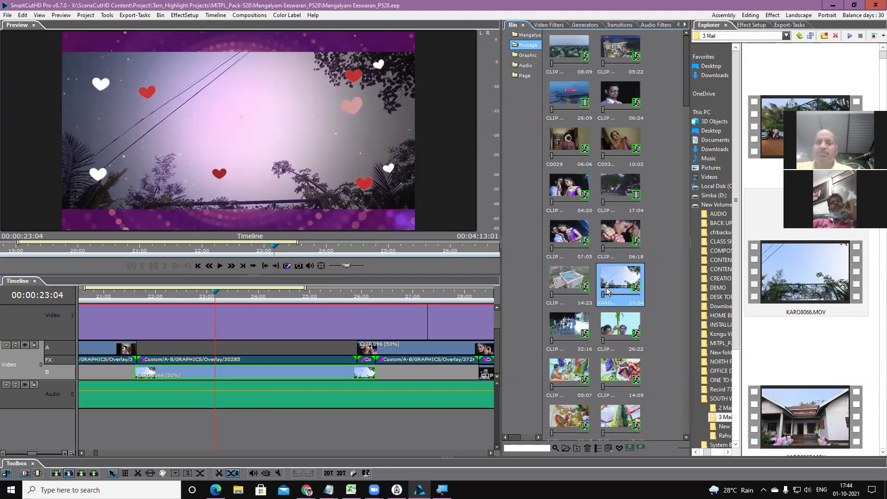
pyautogui.moveTo(816, 271); pyautogui.dragTo(633, 285)
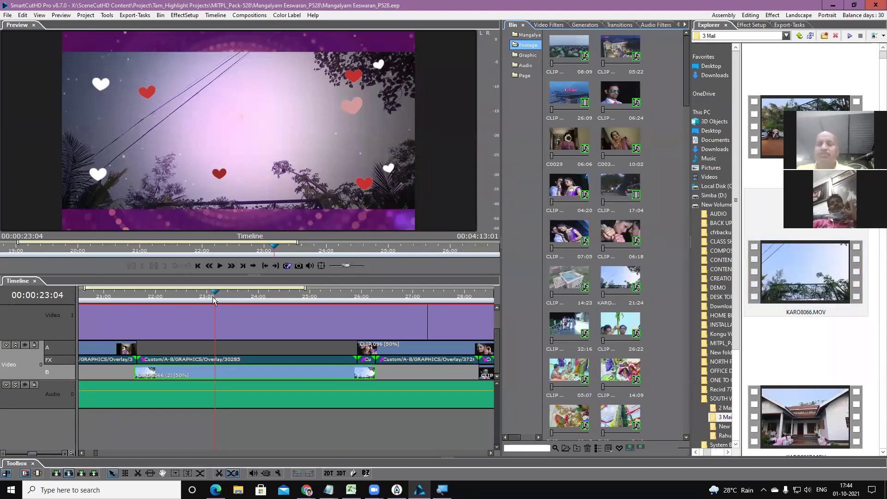
pyautogui.click(213, 297)
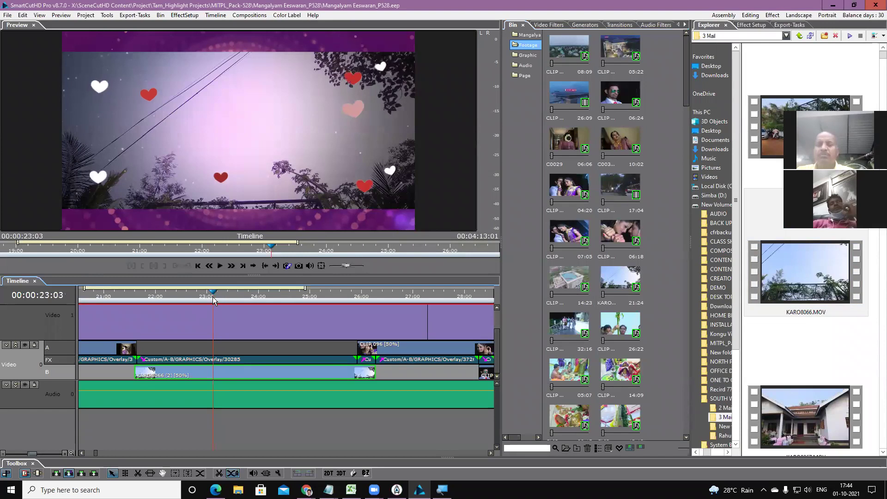
# - Open the KARO8066 (2) timeline clip, inspect it full screen, and move its used section to start at 00:00:10:33 of the source
pyautogui.doubleClick(224, 373)
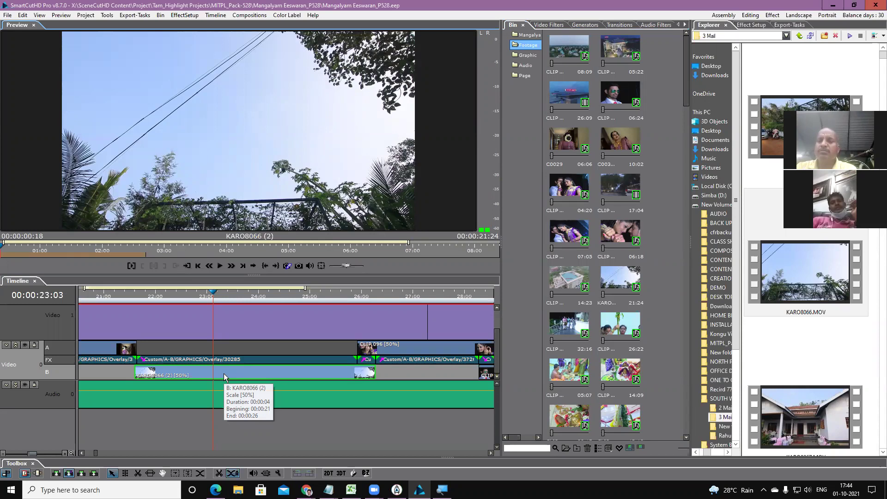
pyautogui.doubleClick(253, 119)
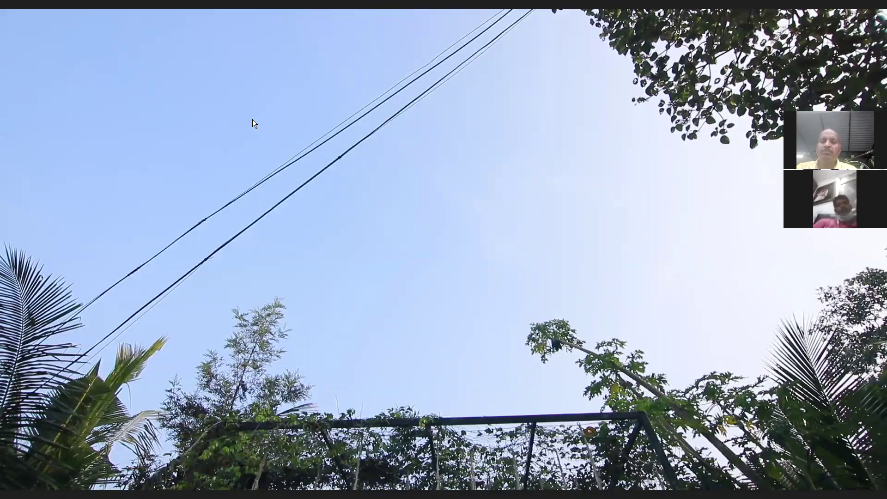
pyautogui.doubleClick(252, 120)
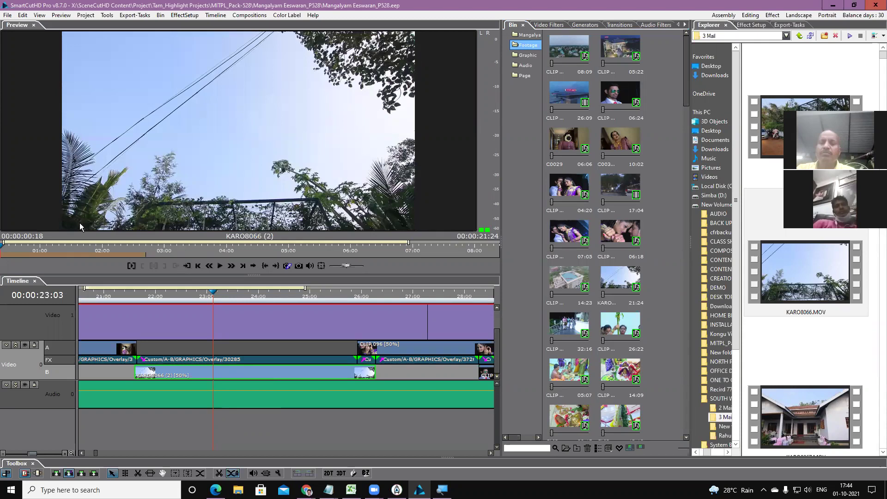
pyautogui.moveTo(21, 246); pyautogui.dragTo(47, 238)
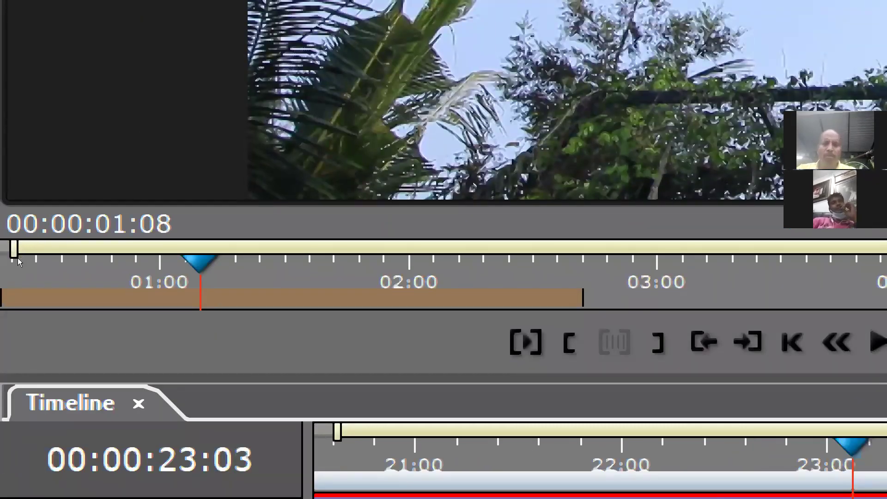
pyautogui.click(17, 260)
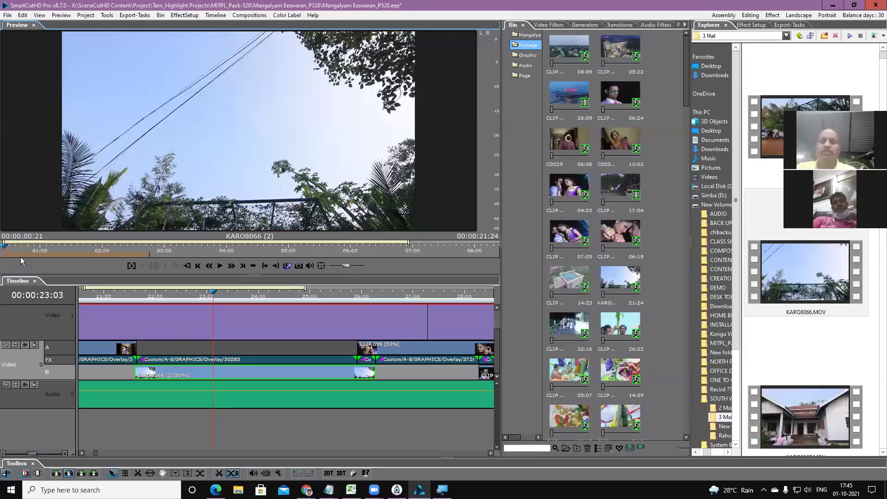
pyautogui.press('space')
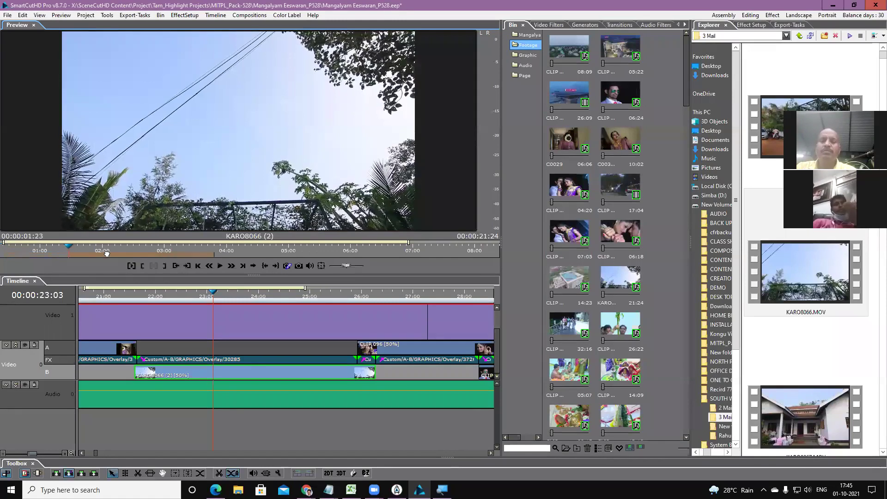
pyautogui.press('space')
pyautogui.moveTo(410, 246); pyautogui.dragTo(507, 248)
pyautogui.moveTo(110, 256); pyautogui.dragTo(257, 256)
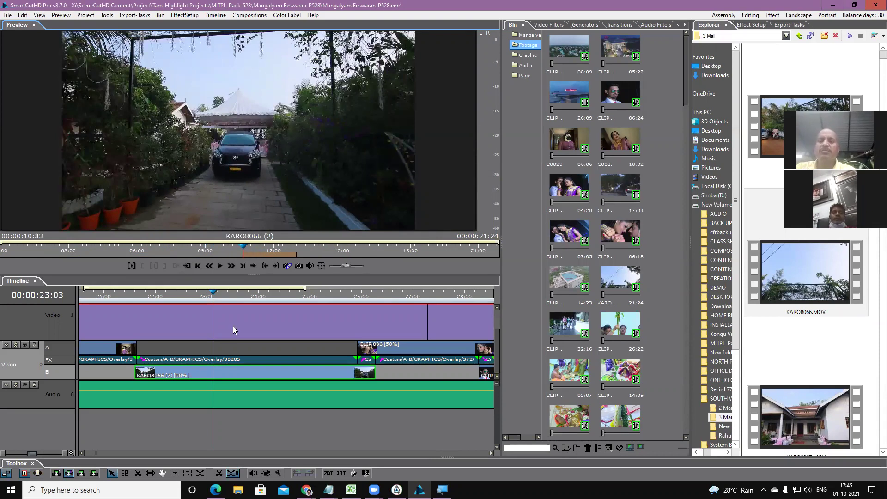
# - Preview the adjusted driveway clip on the timeline at 00:00:22:21 and through to 00:00:26:08
pyautogui.click(199, 297)
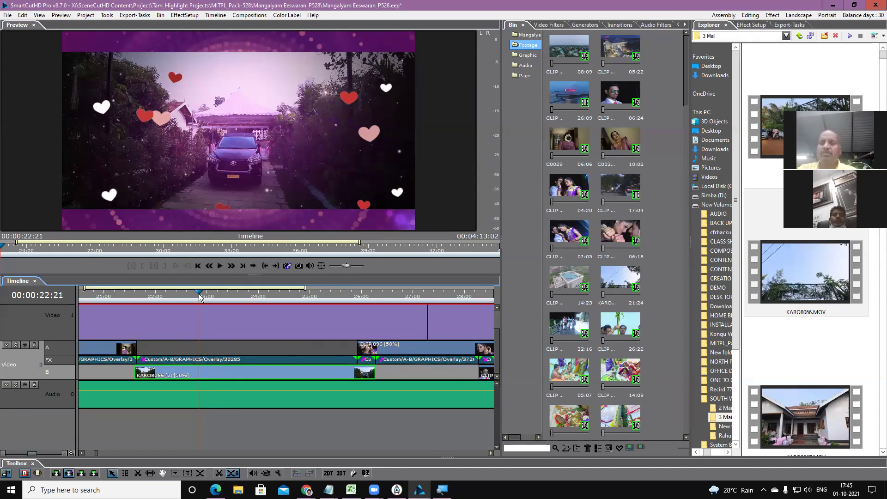
pyautogui.scroll(-2, 199, 297)
pyautogui.moveTo(247, 298); pyautogui.dragTo(312, 298)
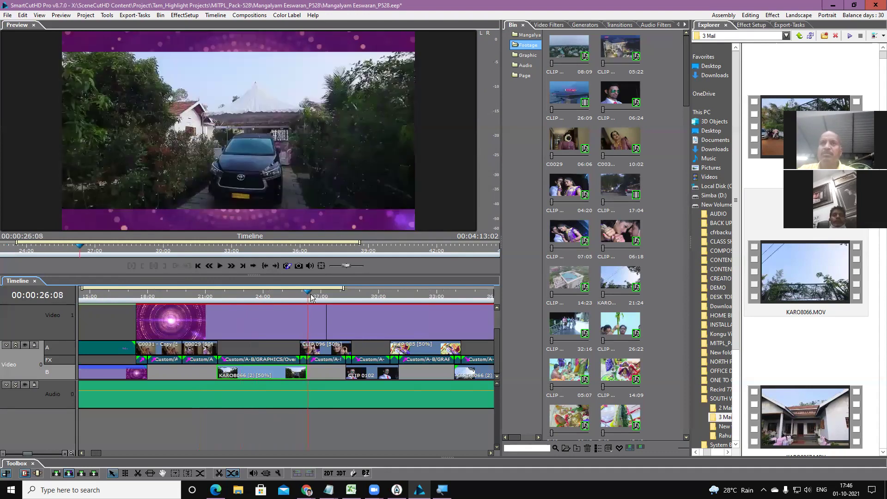
# - Highlight the CLIP 096 timeline clip's source in the bin, replace it with KARO8079.MOV, and preview it from 00:00:26:11
pyautogui.click(317, 351)
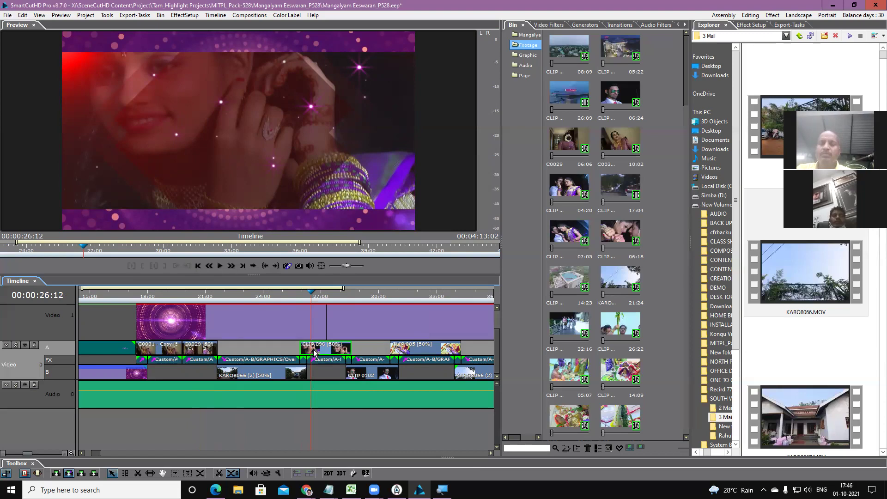
pyautogui.rightClick(316, 352)
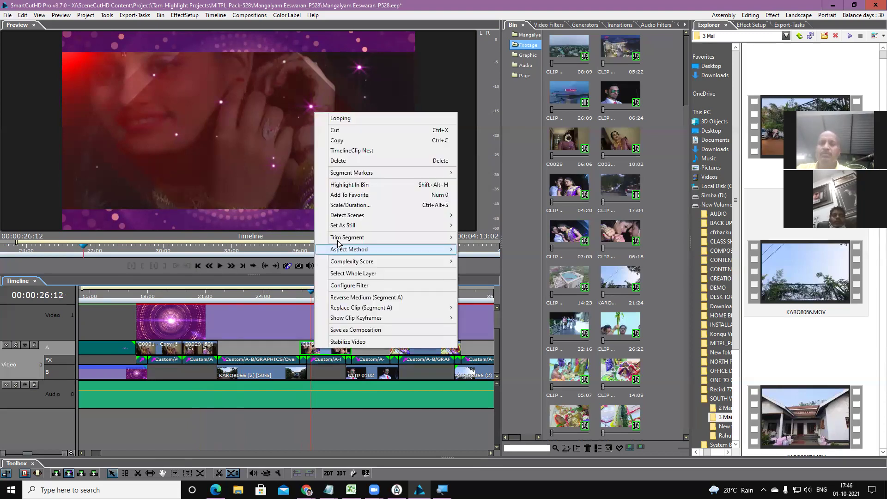
pyautogui.click(345, 185)
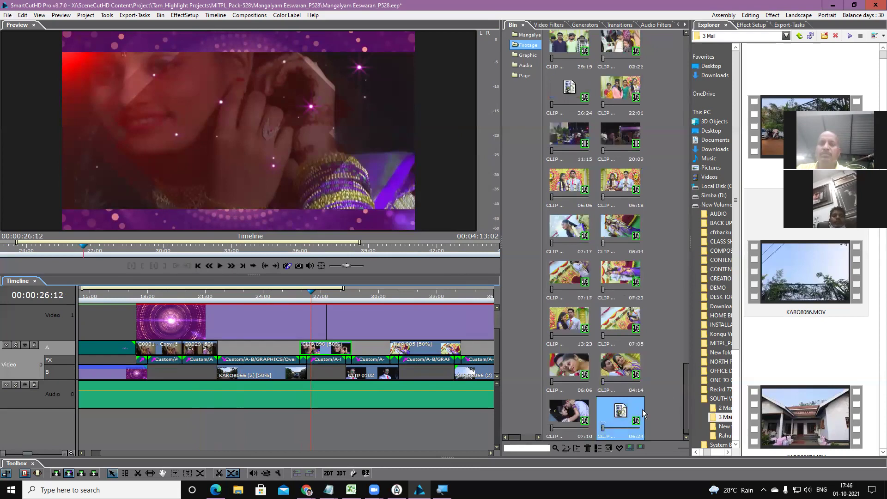
pyautogui.scroll(-10, 822, 391)
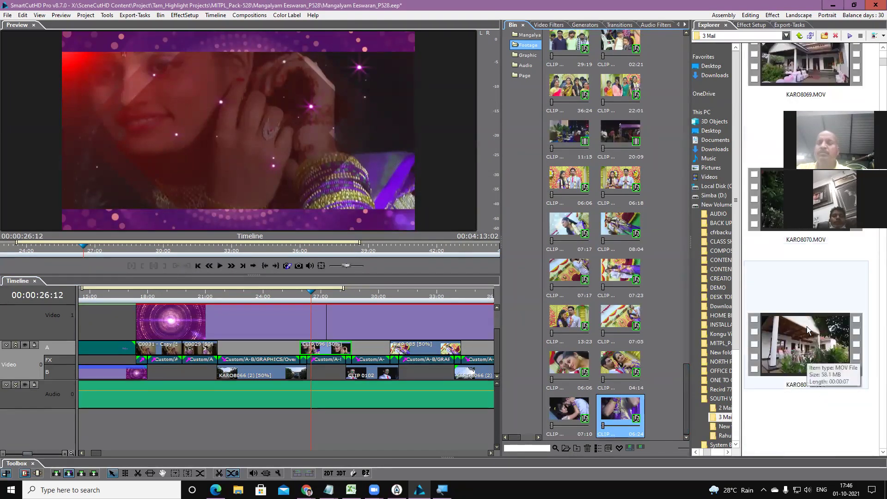
pyautogui.scroll(-3, 807, 326)
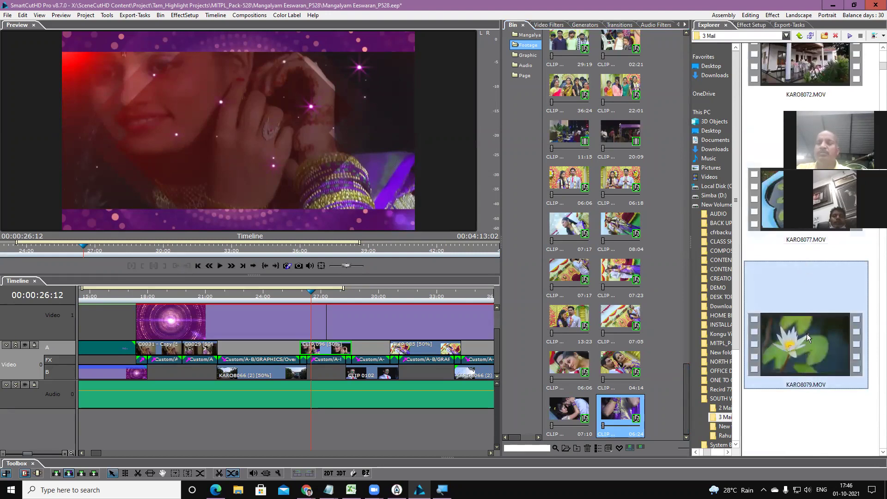
pyautogui.moveTo(816, 330); pyautogui.dragTo(622, 417)
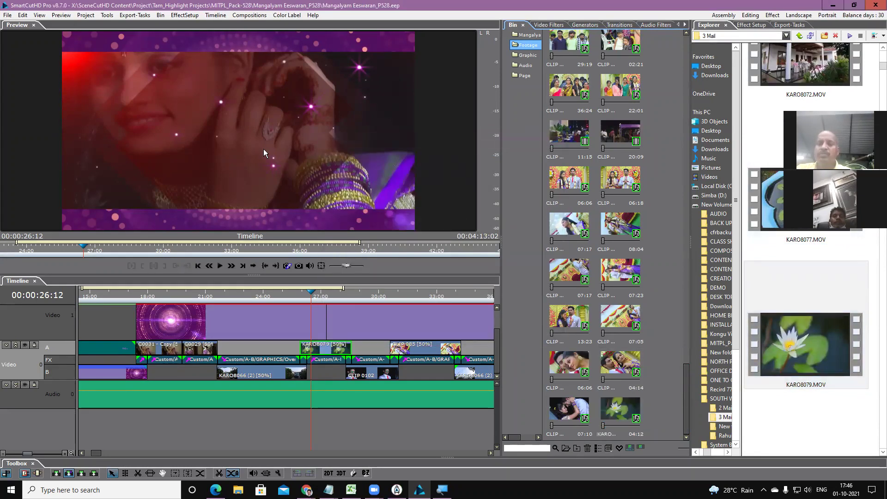
pyautogui.click(311, 296)
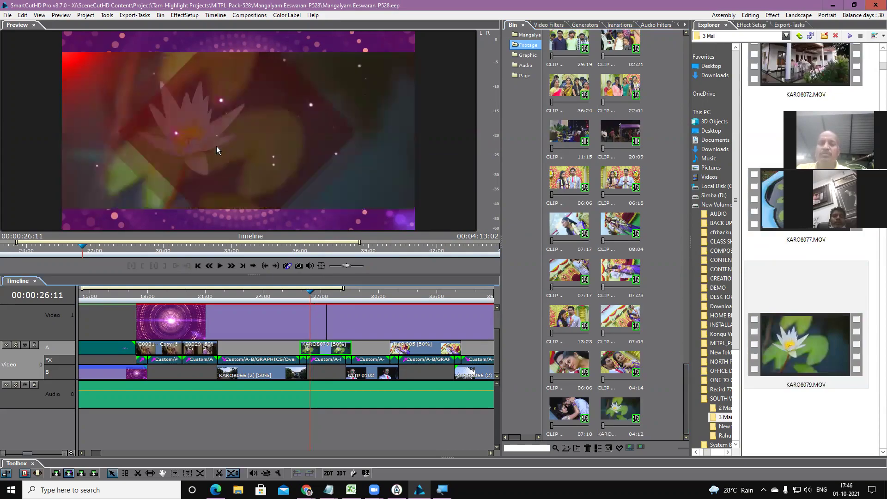
pyautogui.doubleClick(216, 146)
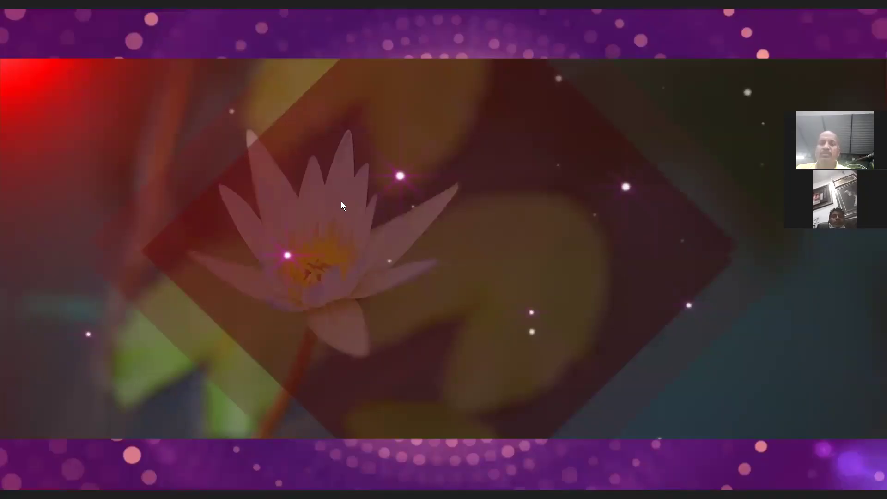
pyautogui.press('Escape')
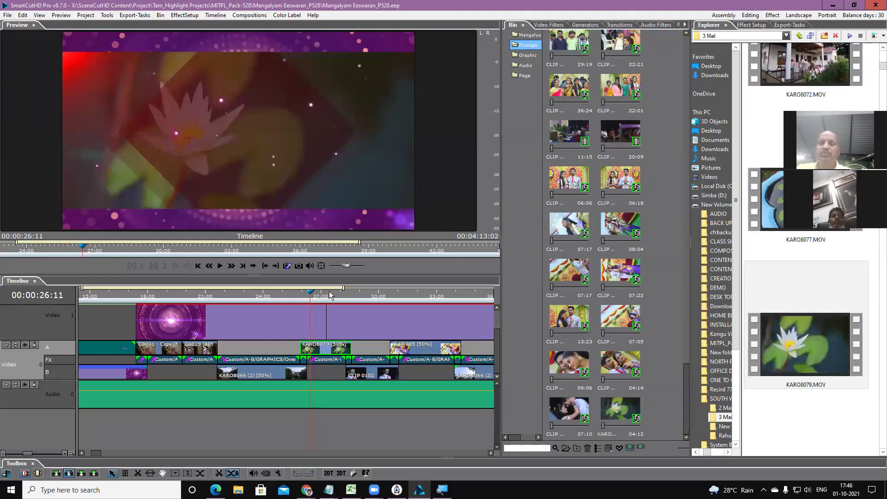
pyautogui.press('space')
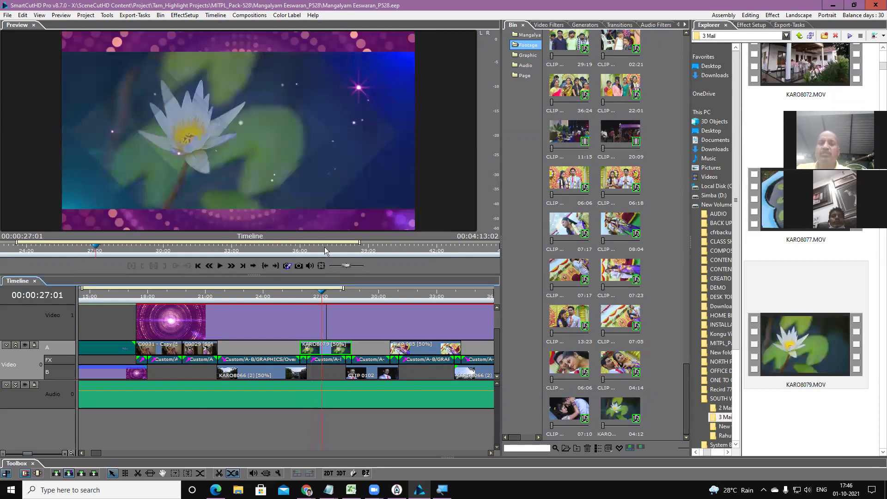
# - Open the KARO8079 timeline clip and move its used section to start at 00:00:01:16 of the source
pyautogui.doubleClick(323, 352)
pyautogui.click(270, 264)
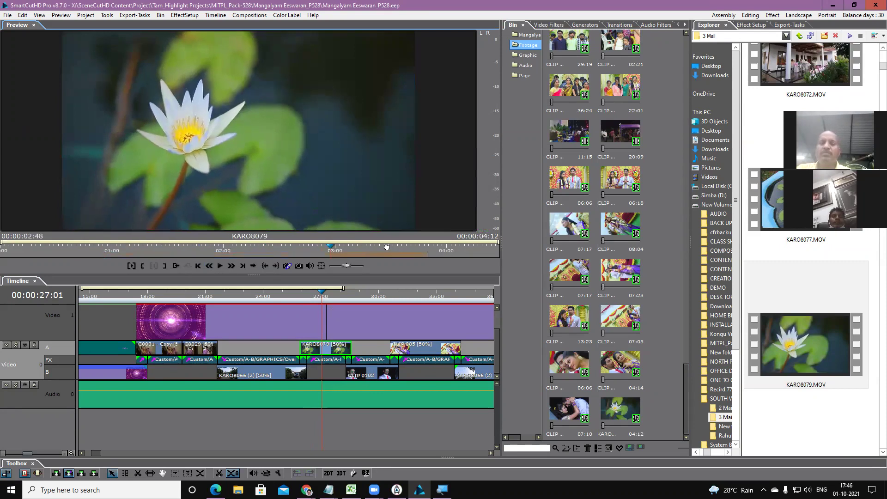
pyautogui.click(178, 248)
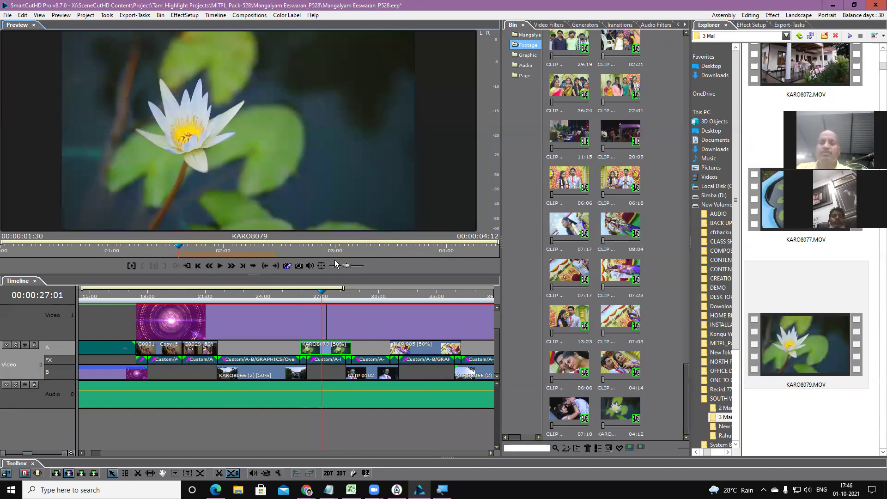
pyautogui.moveTo(216, 253); pyautogui.dragTo(186, 254)
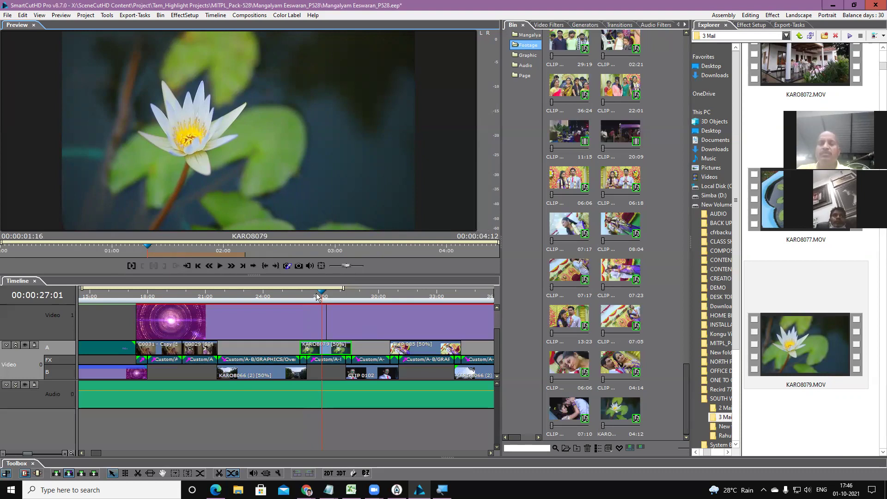
# - Replace the bin source of the couple clip at 00:00:32:02 with the first 3 Mail clip, showing the roadside gate, and preview it full screen
pyautogui.scroll(-2, 318, 297)
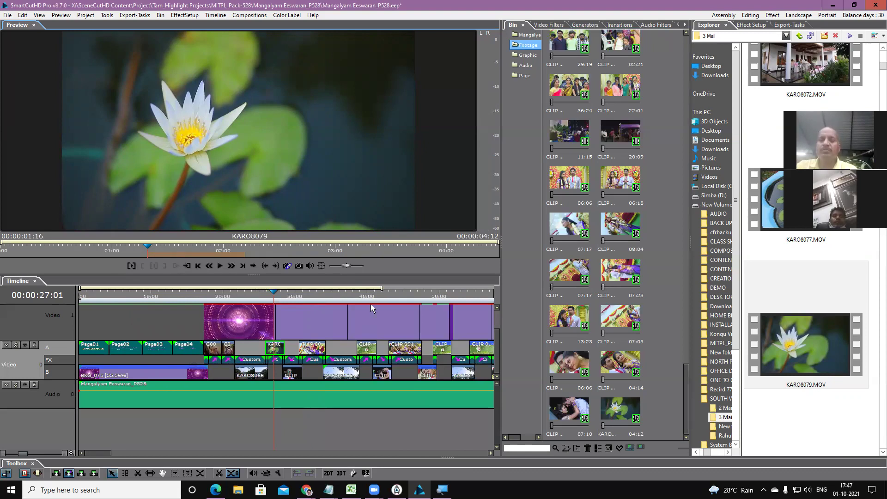
pyautogui.click(310, 293)
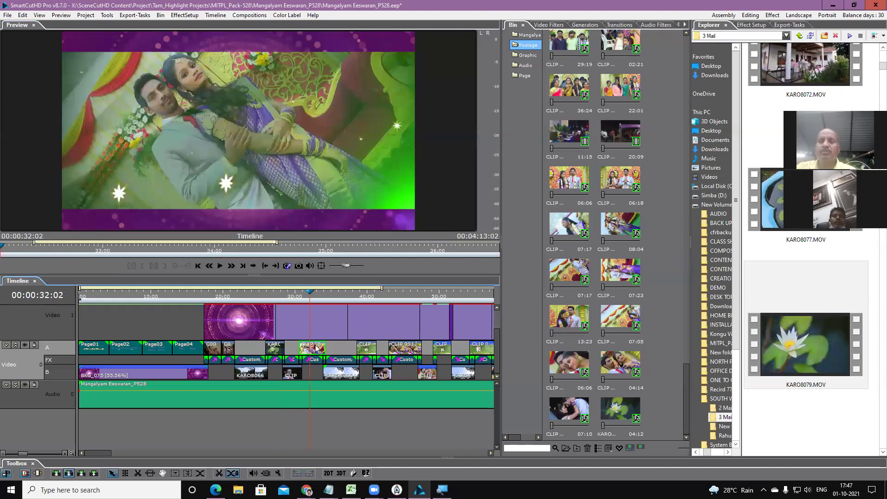
pyautogui.rightClick(317, 348)
pyautogui.click(352, 181)
pyautogui.click(632, 291)
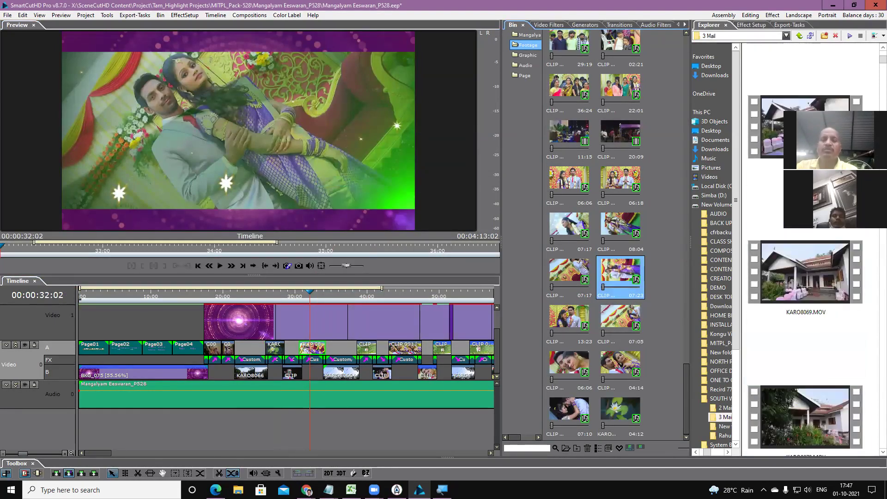
pyautogui.moveTo(630, 285)
pyautogui.mouseDown()
pyautogui.moveTo(740, 194)
pyautogui.moveTo(765, 193)
pyautogui.moveTo(619, 286)
pyautogui.mouseUp()
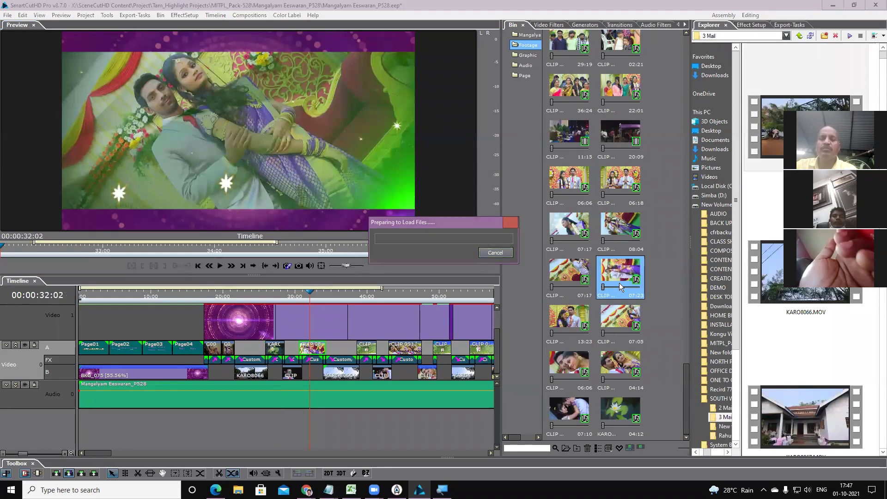
pyautogui.click(307, 292)
pyautogui.doubleClick(276, 147)
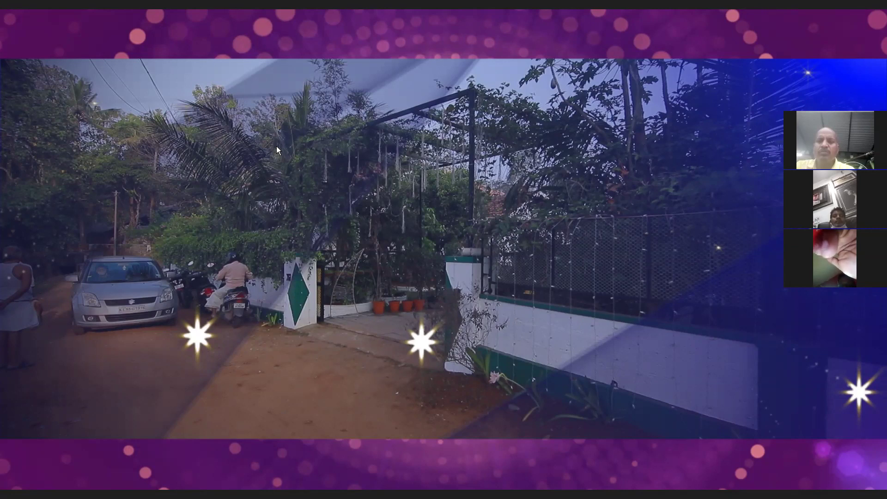
pyautogui.press('Escape')
# - Highlight the source of the KARO8066 (2) clip at 00:00:35:17 in the bin, replace it with KARO8084.MOV, and play the result
pyautogui.moveTo(317, 293); pyautogui.dragTo(336, 294)
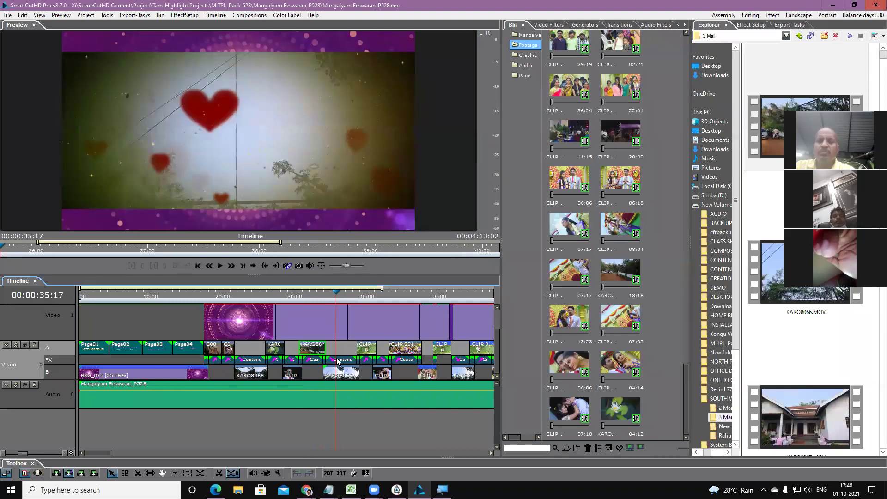
pyautogui.click(342, 376)
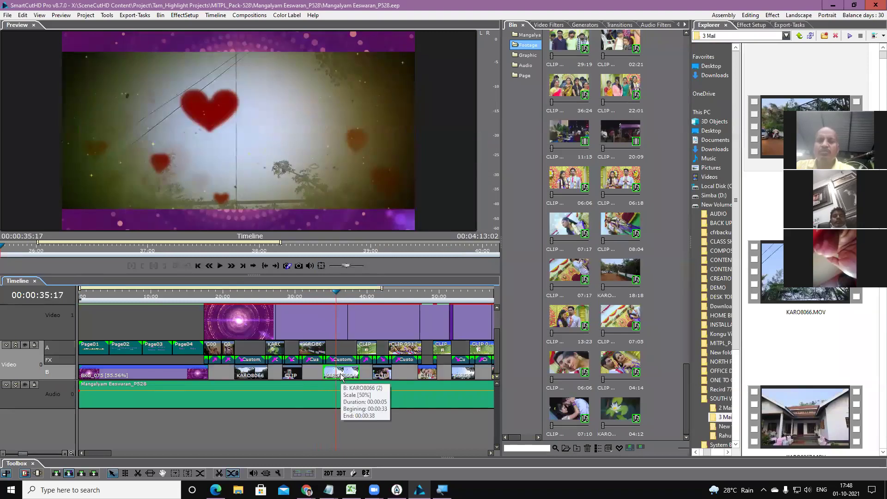
pyautogui.rightClick(342, 377)
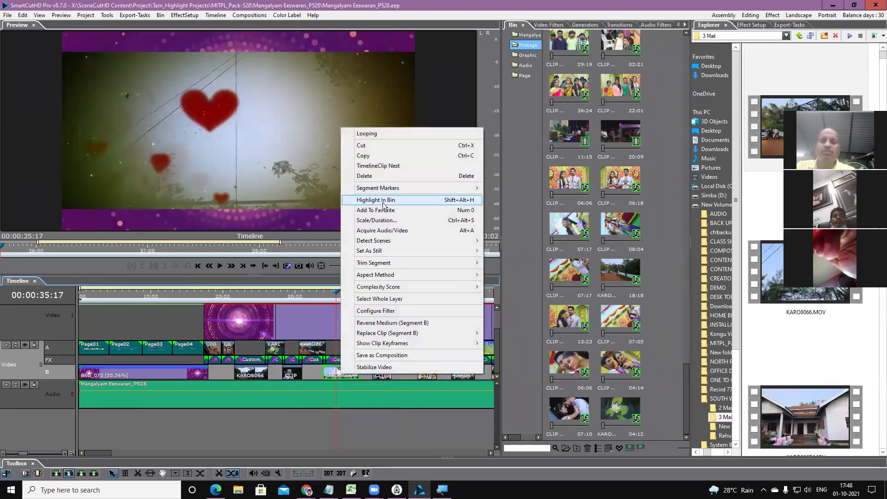
pyautogui.click(383, 204)
pyautogui.click(624, 51)
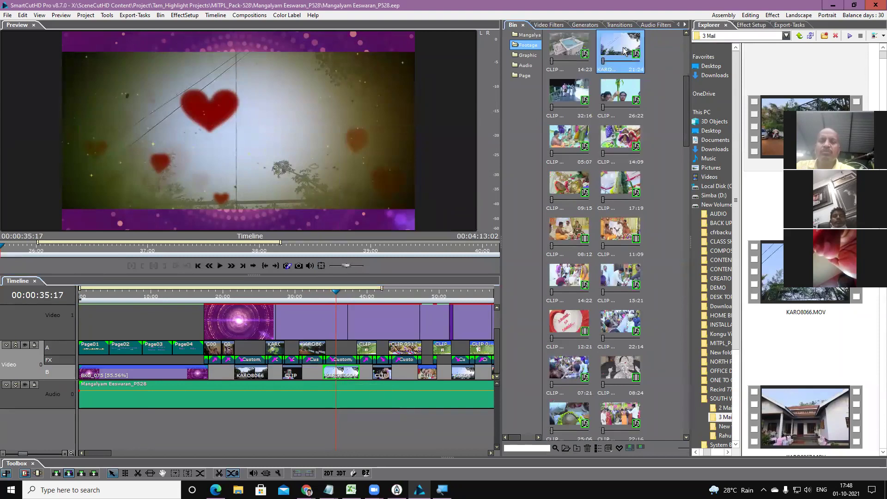
pyautogui.scroll(-5, 817, 278)
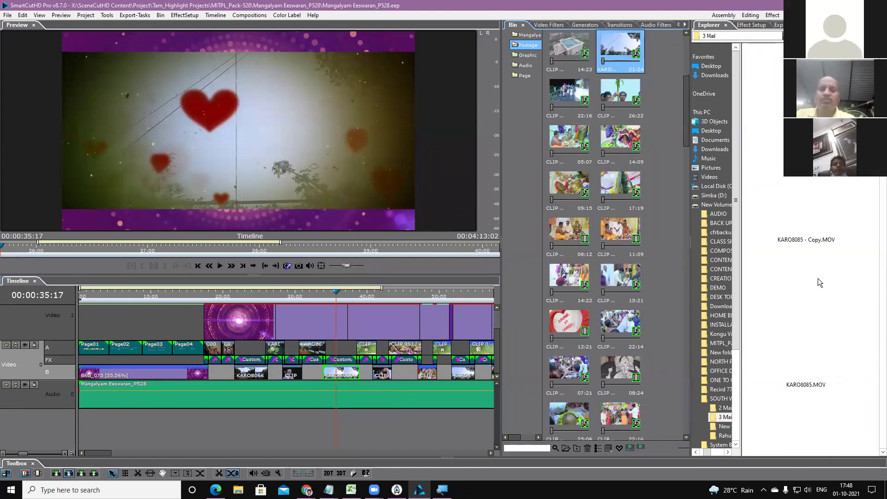
pyautogui.scroll(4, 807, 246)
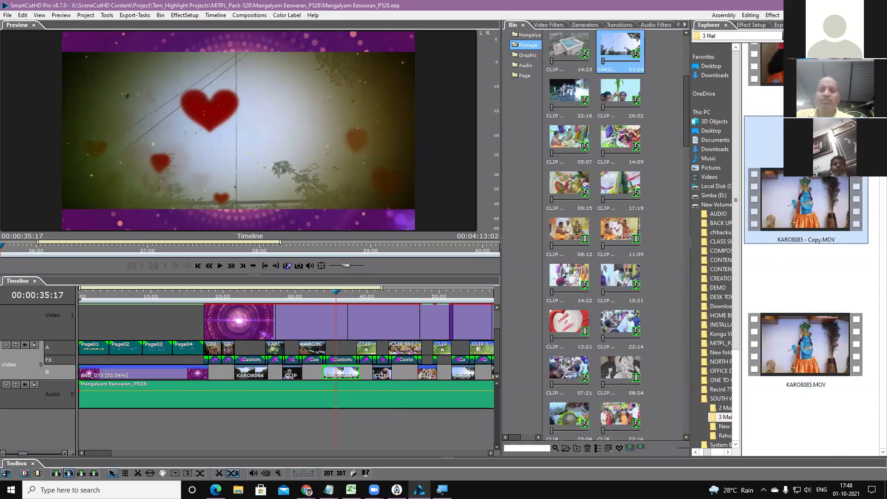
pyautogui.moveTo(806, 273); pyautogui.dragTo(725, 186)
pyautogui.moveTo(668, 91); pyautogui.dragTo(636, 60)
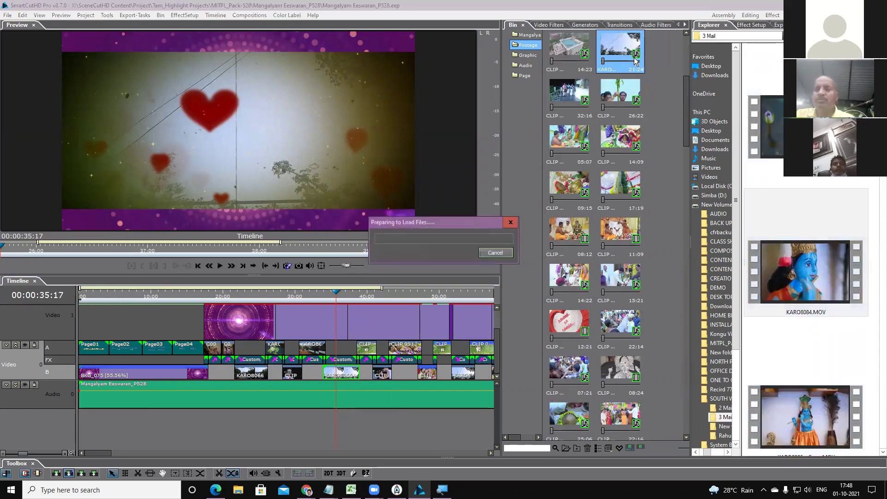
pyautogui.click(331, 297)
pyautogui.press('space')
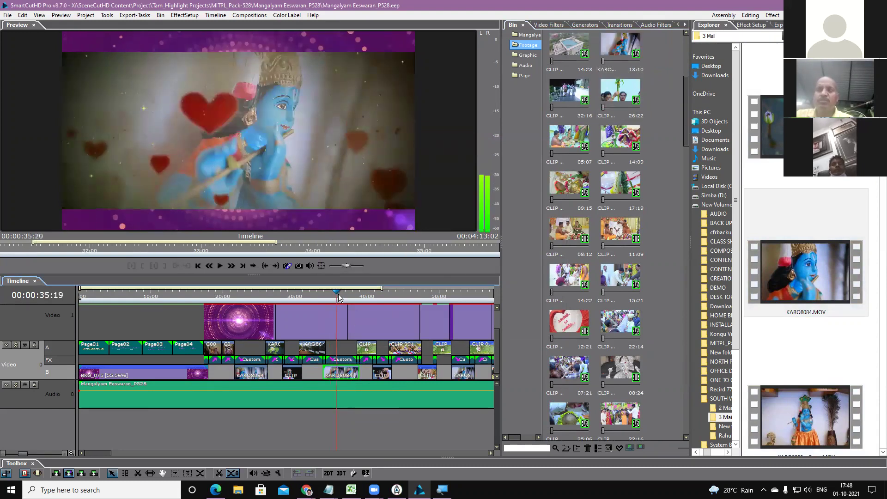
# - Preview the replaced KARO8084 clip full screen, then return to the editing view
pyautogui.doubleClick(285, 188)
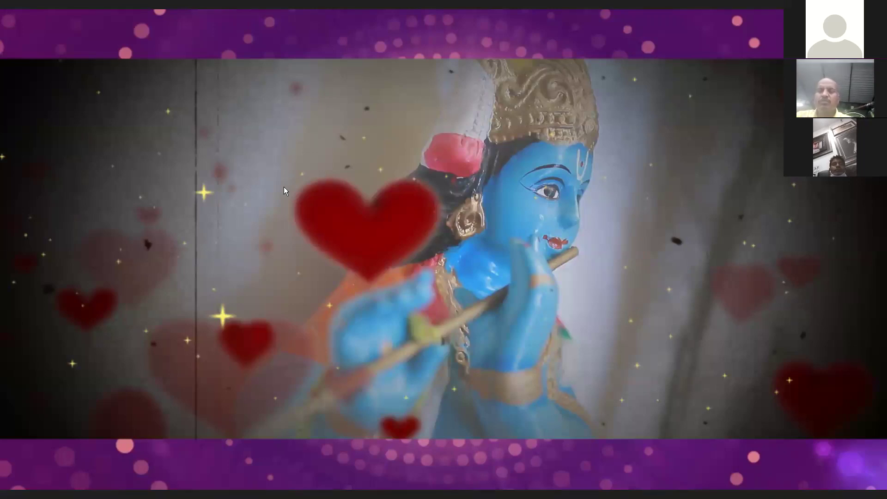
pyautogui.doubleClick(284, 187)
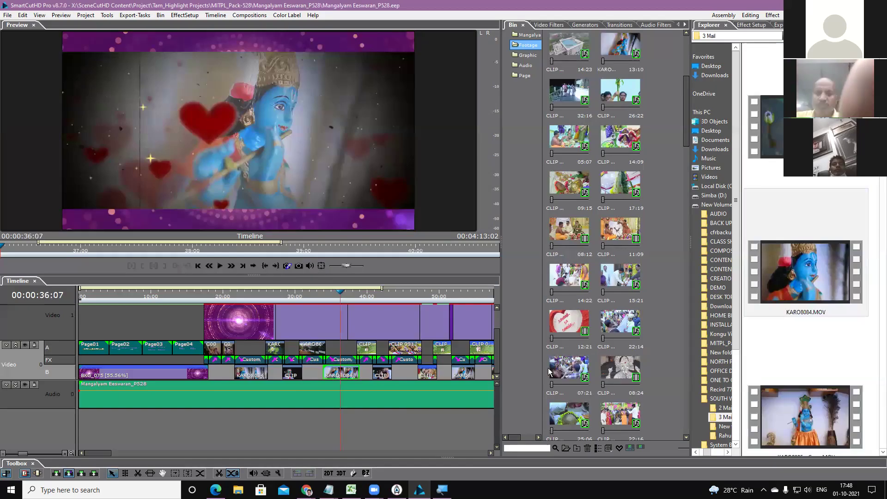
# - Place the playhead at the project's end, 00:04:13:01, and widen the bin area
pyautogui.scroll(-5, 337, 293)
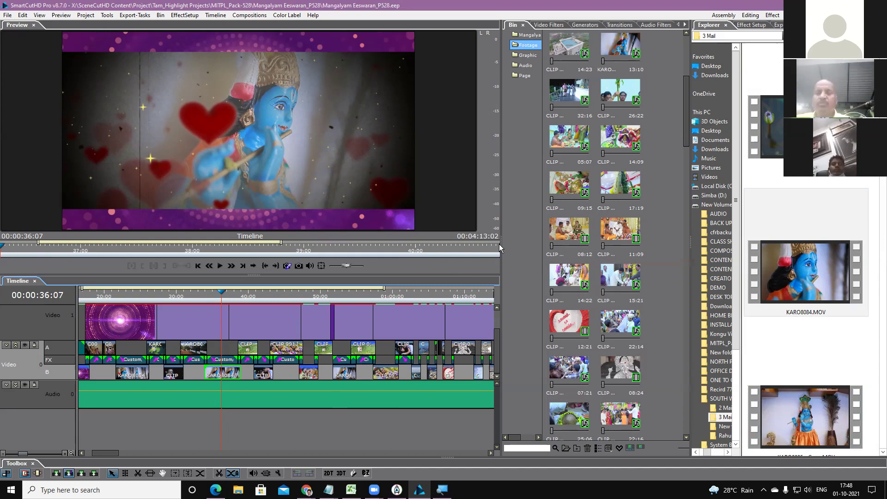
pyautogui.moveTo(118, 454); pyautogui.dragTo(219, 447)
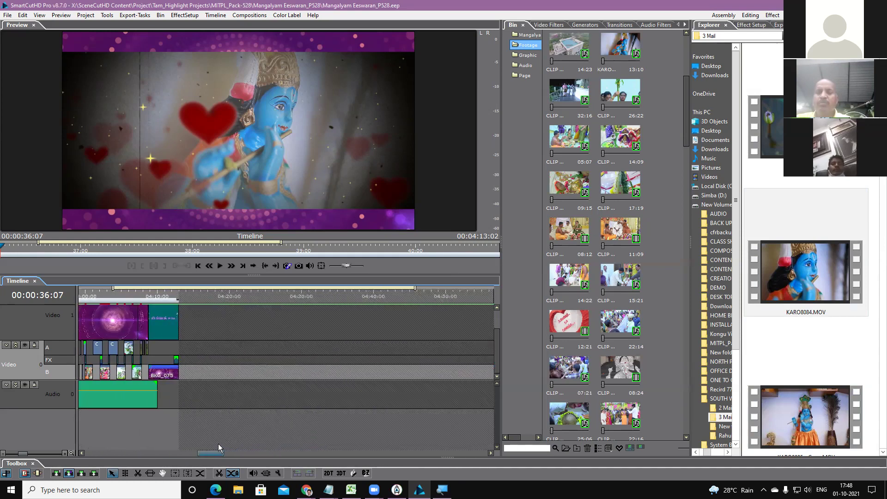
pyautogui.click(191, 295)
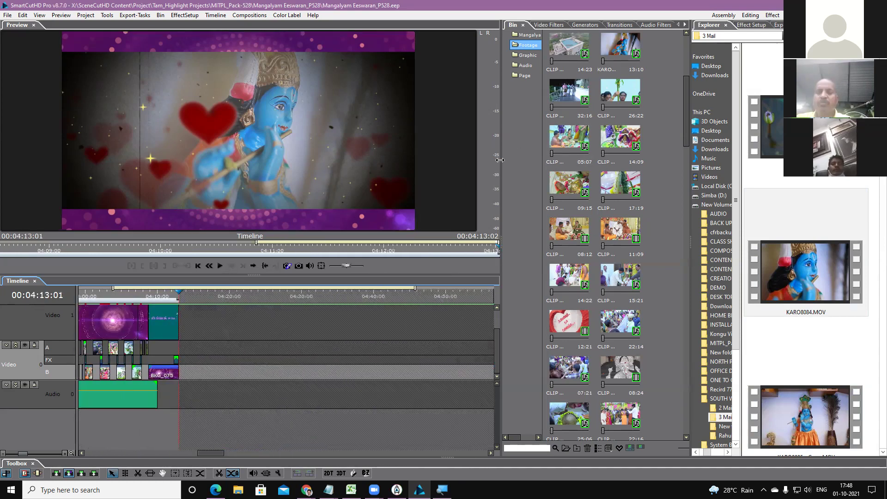
pyautogui.moveTo(500, 159); pyautogui.dragTo(379, 160)
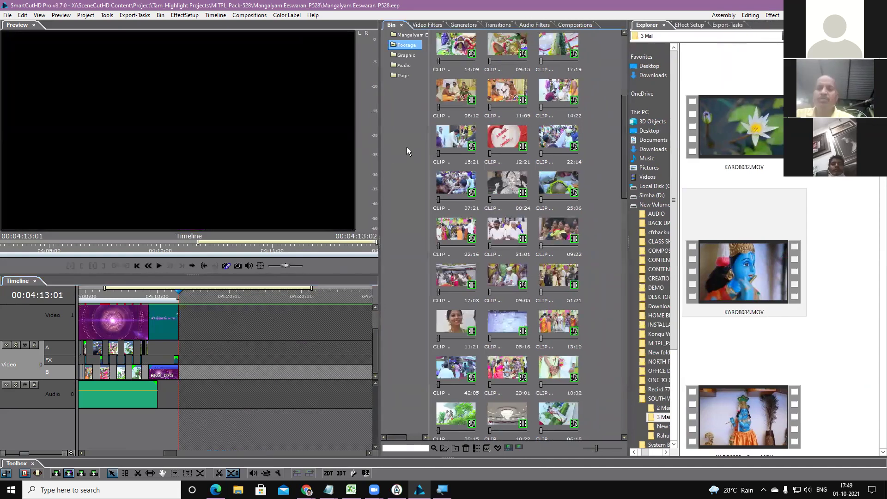
# - Add a bin folder named COUSTOMER alongside the existing folders
pyautogui.rightClick(399, 132)
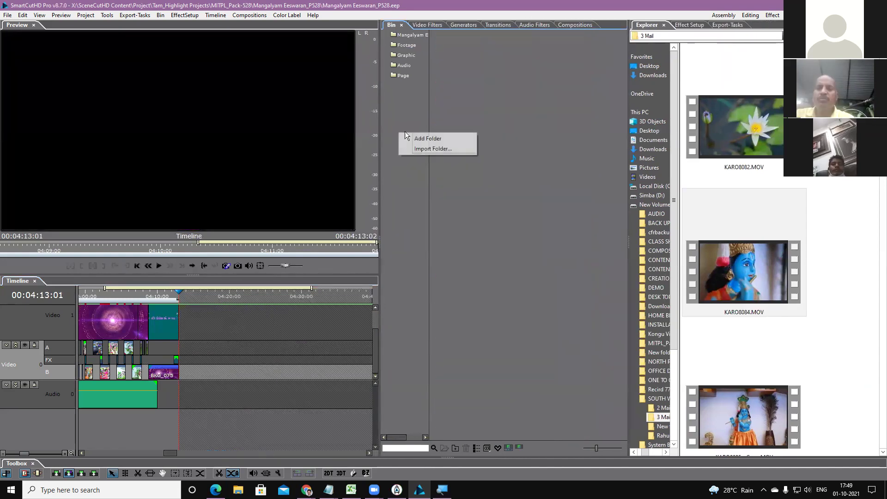
pyautogui.click(416, 137)
pyautogui.write('co')
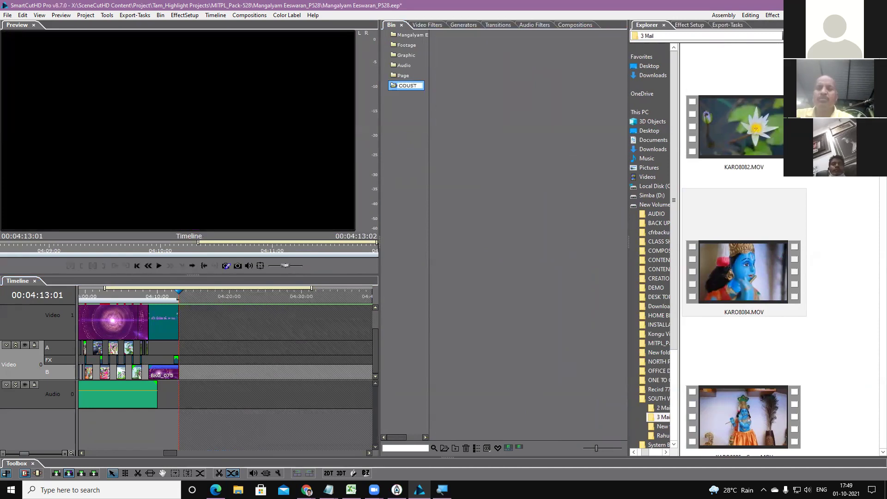
pyautogui.write('USTOME')
pyautogui.press('Return')
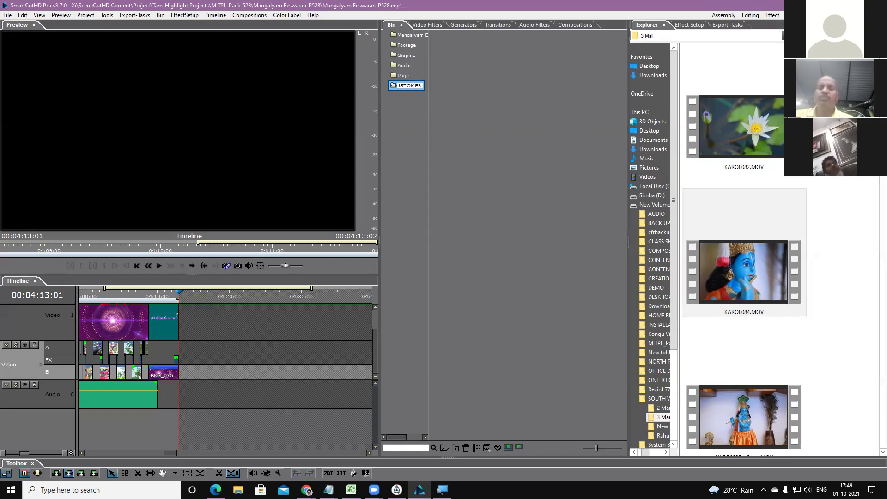
# - Import clips C0001.MP4 through C0032.MP4 from the SOUTH WEDDING FOTTAGE 2 Mail folder into the COUSTOMER bin folder
pyautogui.rightClick(489, 137)
pyautogui.click(512, 144)
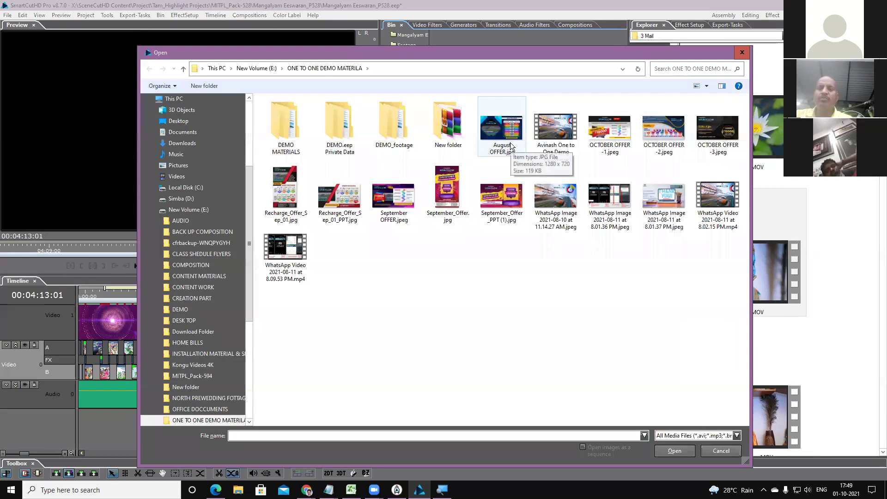
pyautogui.click(147, 213)
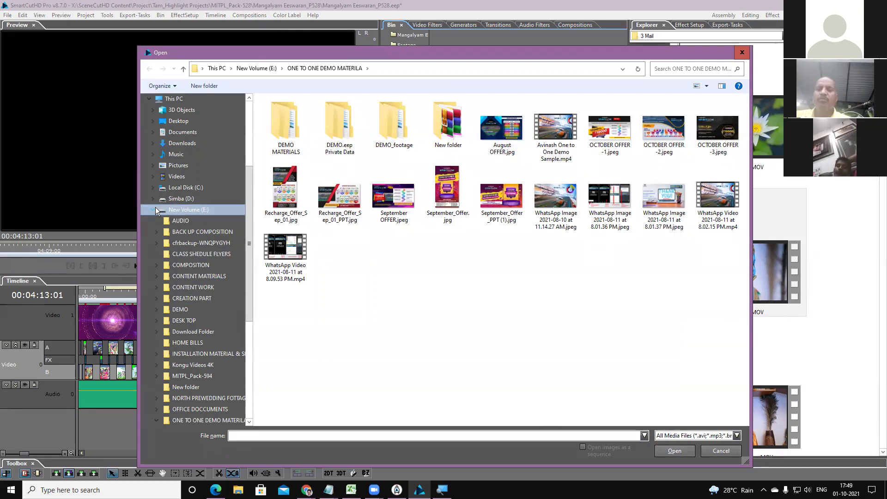
pyautogui.scroll(-2, 217, 369)
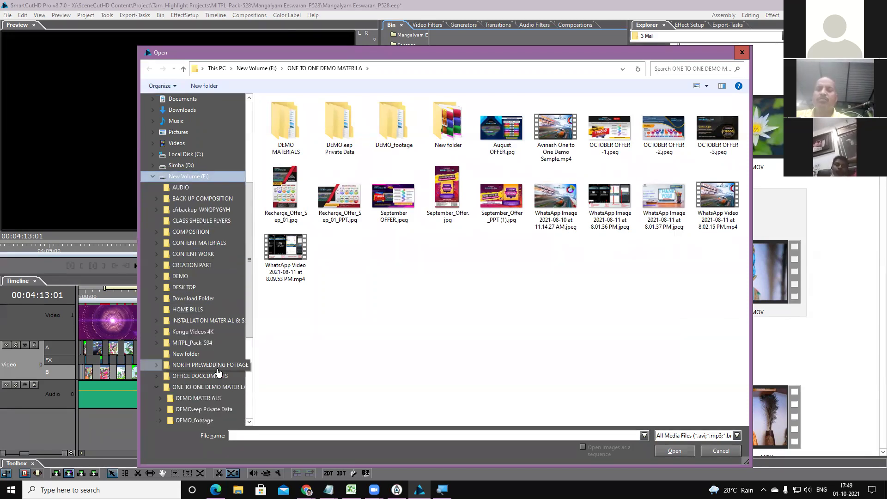
pyautogui.scroll(-2, 174, 361)
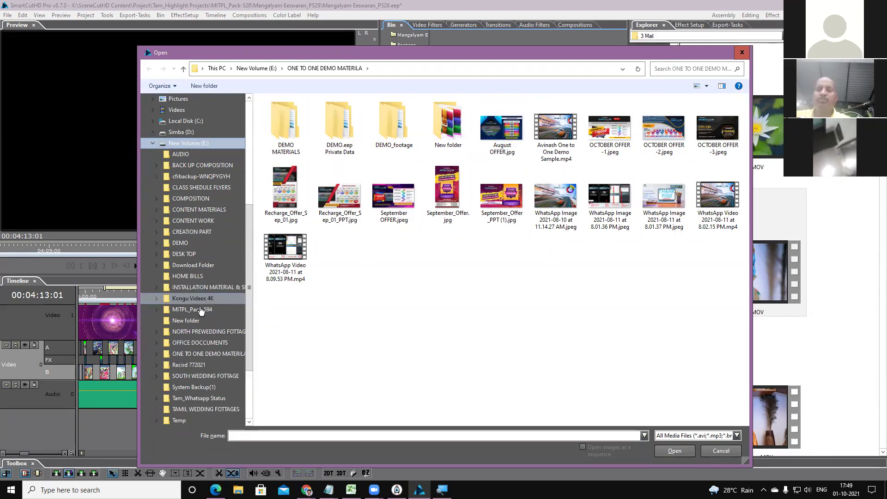
pyautogui.click(208, 375)
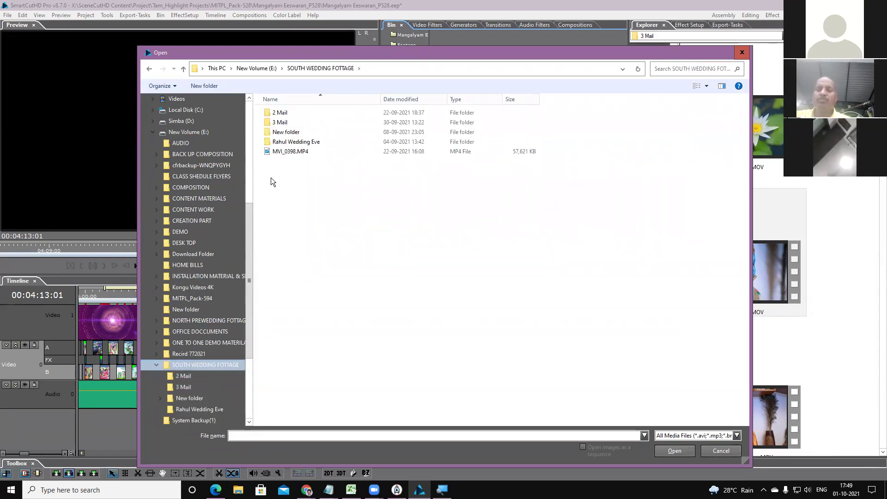
pyautogui.click(192, 378)
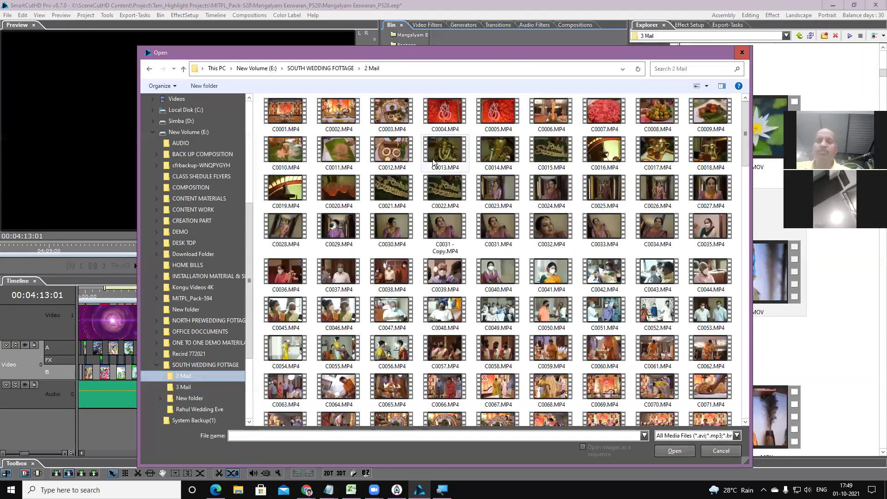
pyautogui.press('Tab')
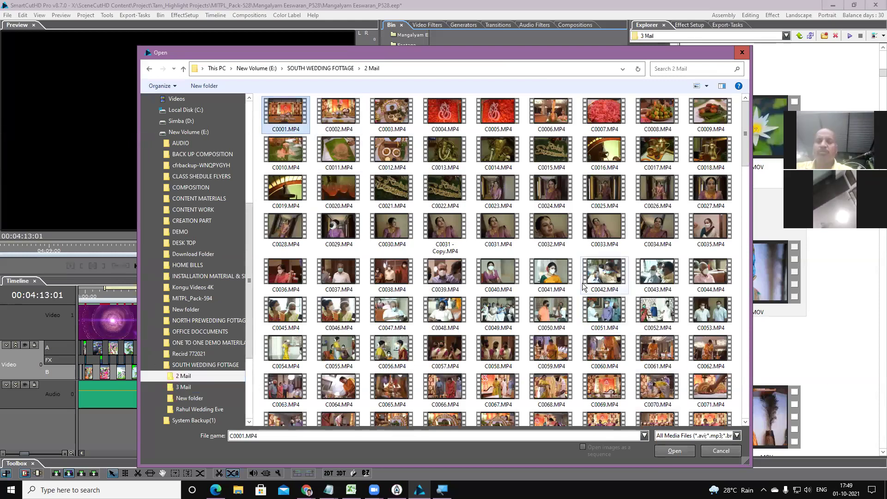
pyautogui.keyDown('shift'); pyautogui.click(551, 227); pyautogui.keyUp('shift')
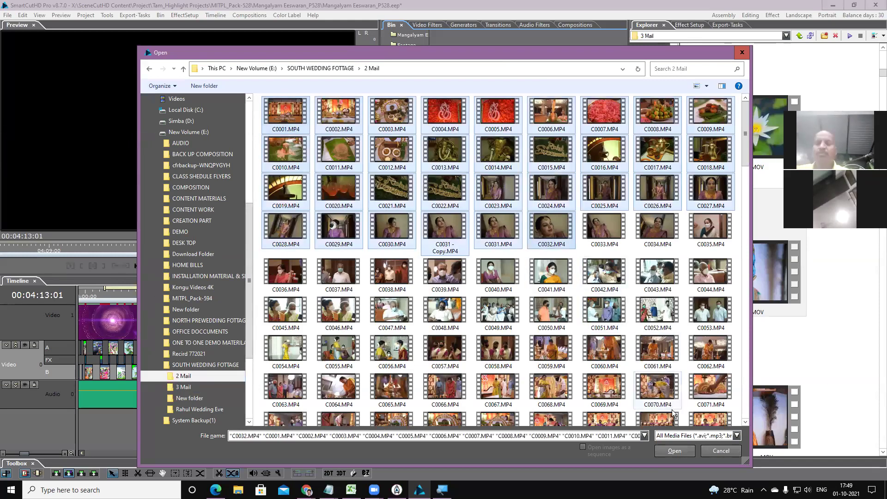
pyautogui.click(675, 450)
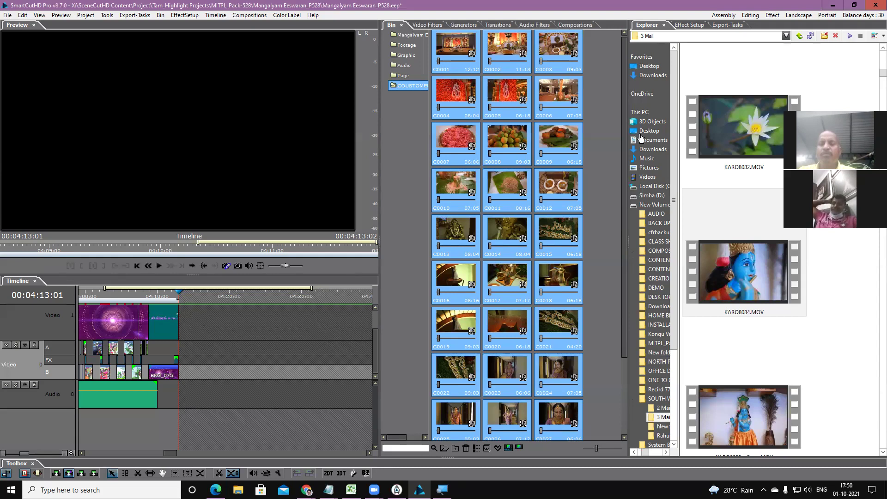
# - Place all imported COUSTOMER clips on Video 0 track B after the existing project's end, and switch to the Landscape layout
pyautogui.moveTo(621, 302); pyautogui.dragTo(626, 219)
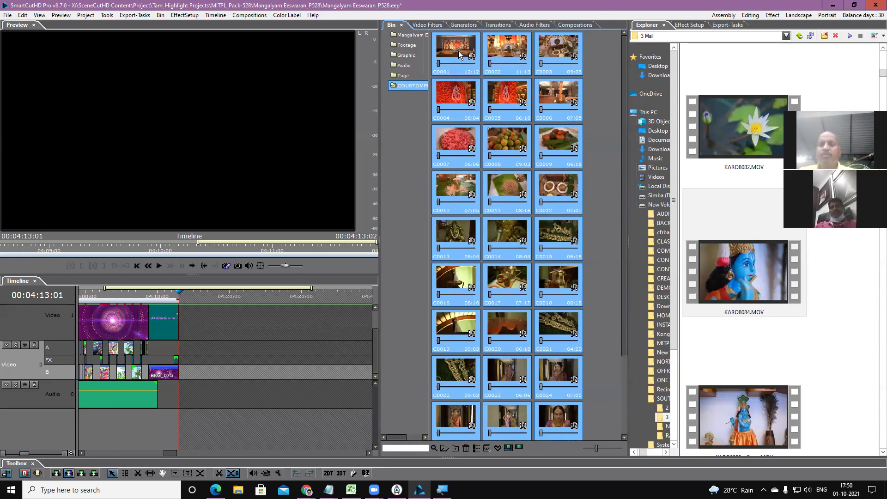
pyautogui.moveTo(455, 49); pyautogui.dragTo(185, 380)
pyautogui.click(202, 297)
pyautogui.scroll(-5, 364, 321)
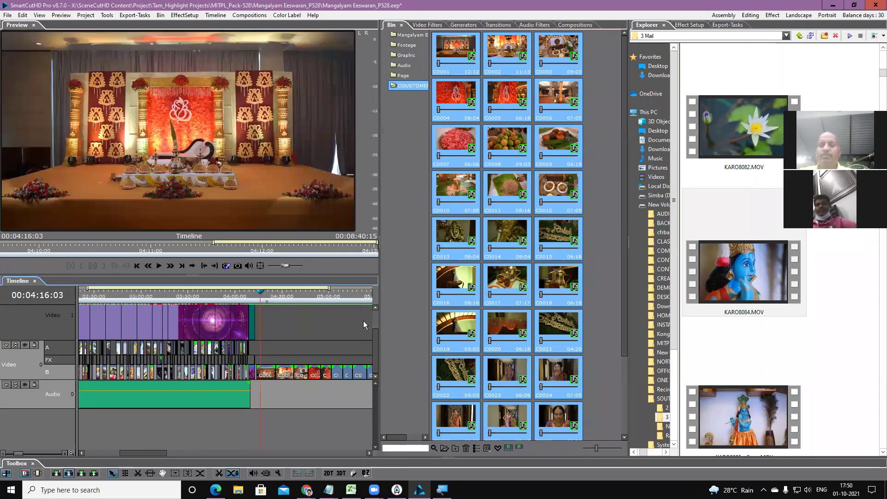
pyautogui.click(799, 15)
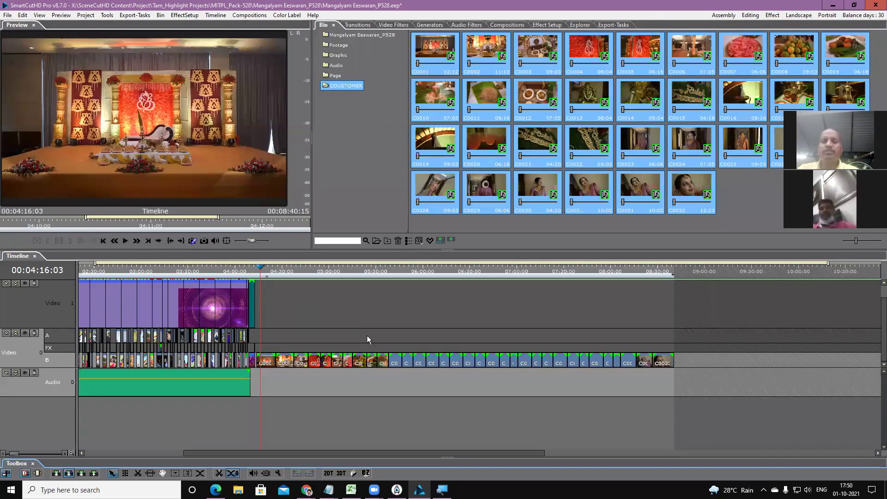
# - Duplicate the newly placed clips repeatedly from 00:08:40:15 until the timeline reaches 00:44:15:16
pyautogui.moveTo(297, 354); pyautogui.dragTo(671, 367)
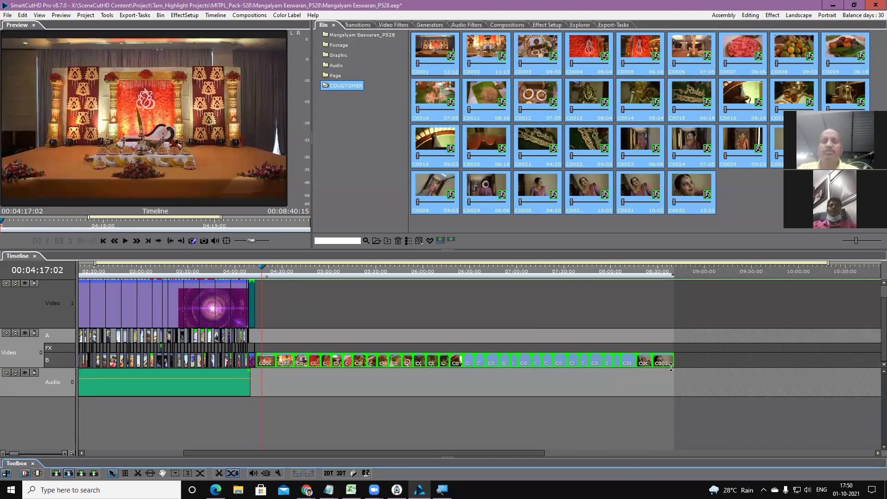
pyautogui.click(675, 273)
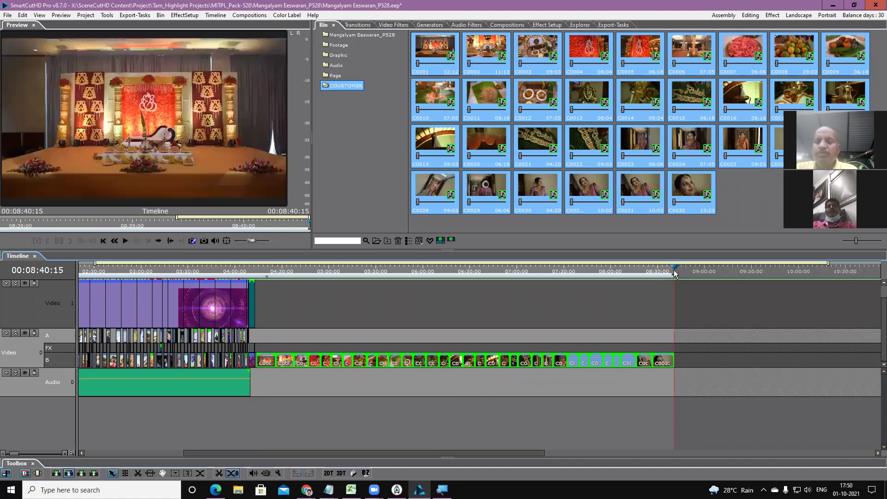
pyautogui.press('End')
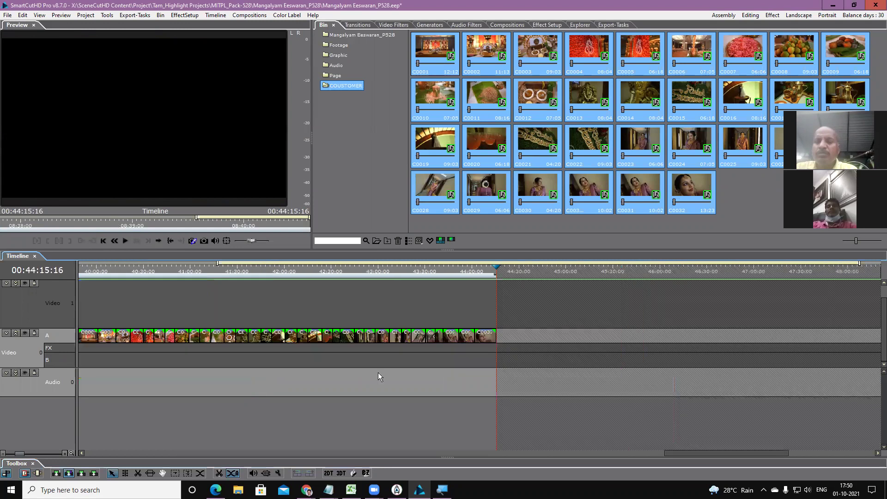
# - Move the first part of the duplicated clips, from about 00:08:40 to about 00:31:40, from track A down to track B
pyautogui.moveTo(718, 456); pyautogui.dragTo(555, 453)
pyautogui.scroll(-3, 541, 430)
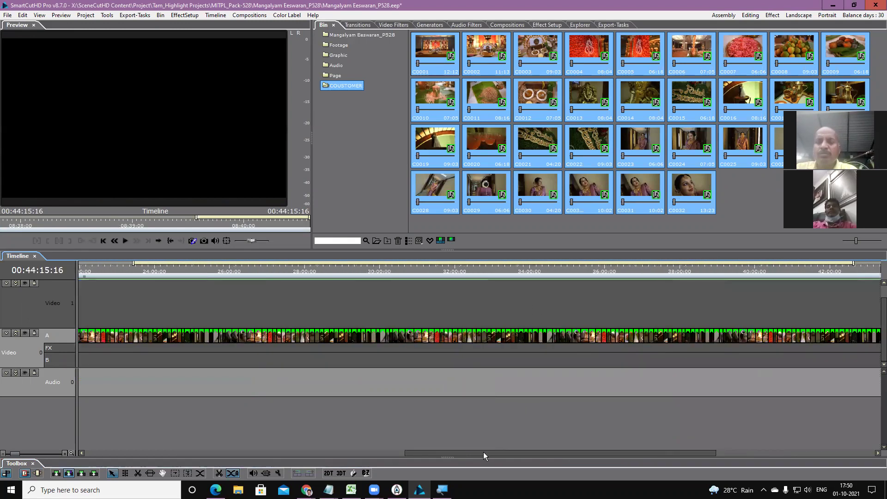
pyautogui.moveTo(466, 454); pyautogui.dragTo(244, 453)
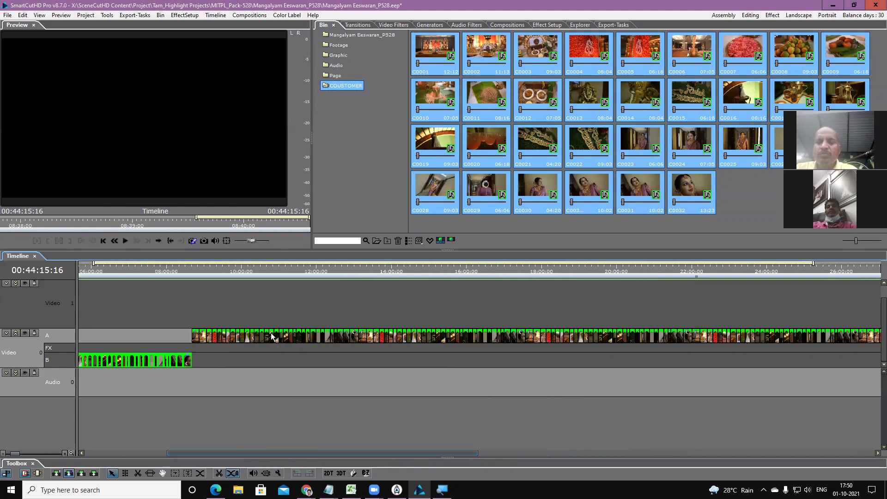
pyautogui.click(216, 295)
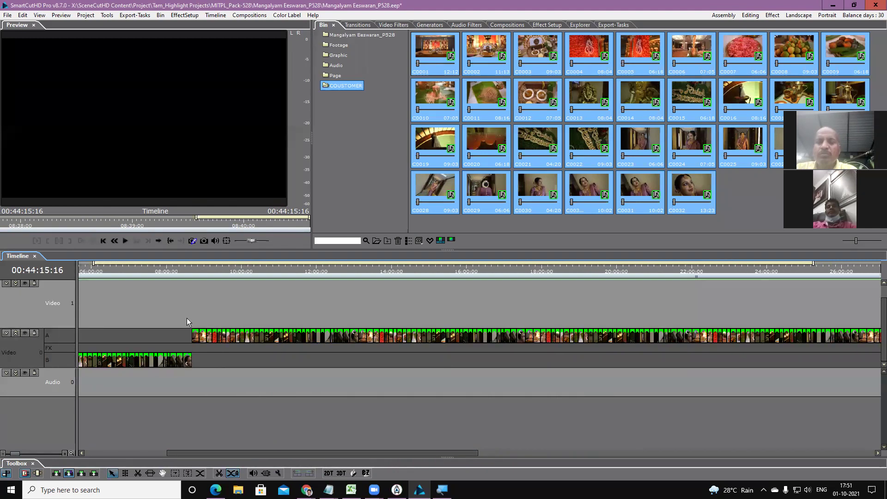
pyautogui.click(593, 354)
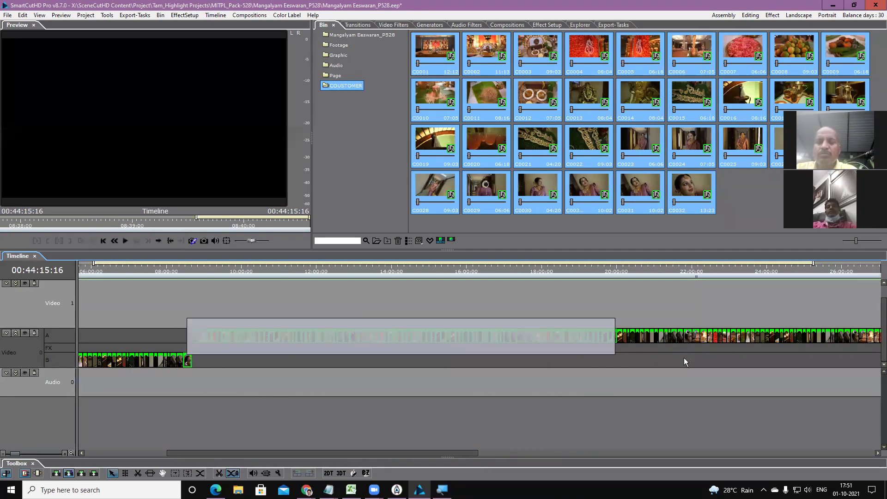
pyautogui.moveTo(862, 362); pyautogui.dragTo(549, 371)
pyautogui.click(172, 318)
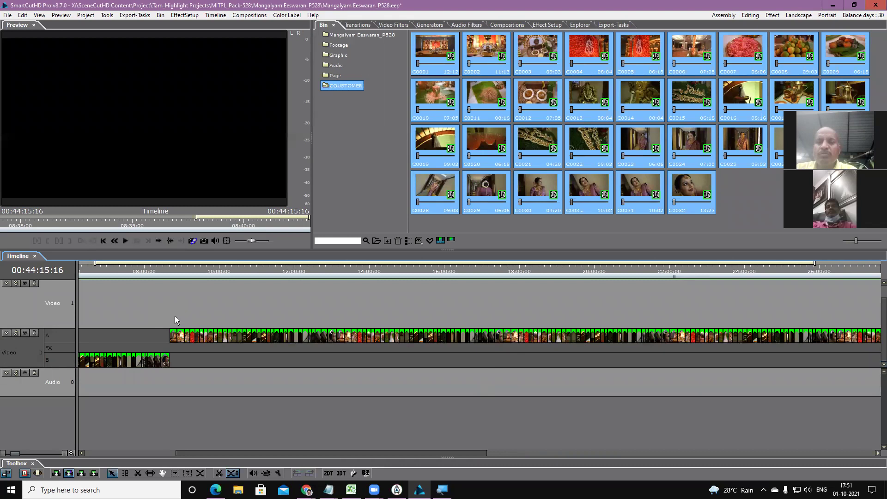
pyautogui.moveTo(232, 338); pyautogui.dragTo(621, 336)
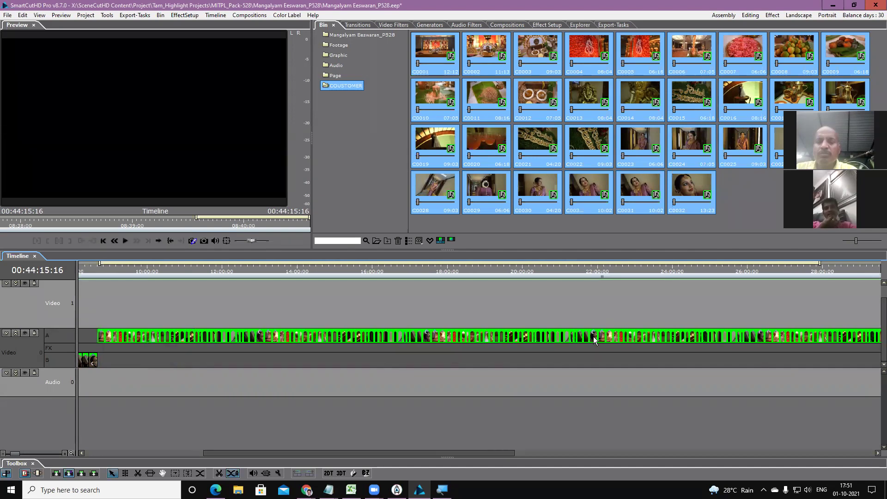
pyautogui.moveTo(594, 356); pyautogui.dragTo(594, 358)
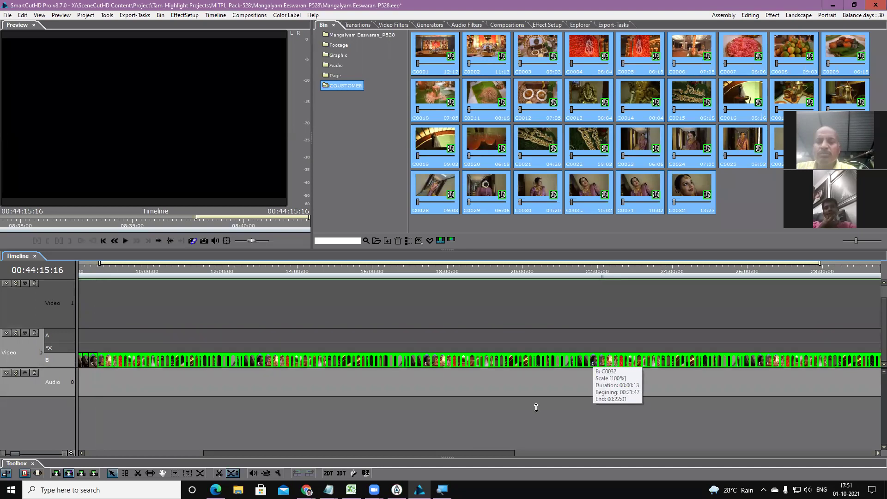
# - Move the remaining duplicated clips, from about 00:31:40 to the timeline's end, from track A down to track B
pyautogui.moveTo(498, 457); pyautogui.dragTo(747, 456)
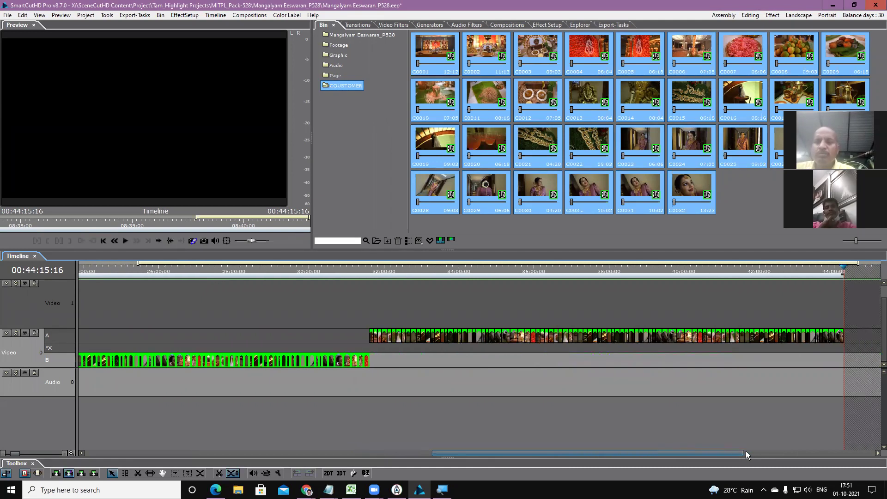
pyautogui.moveTo(361, 338); pyautogui.dragTo(749, 343)
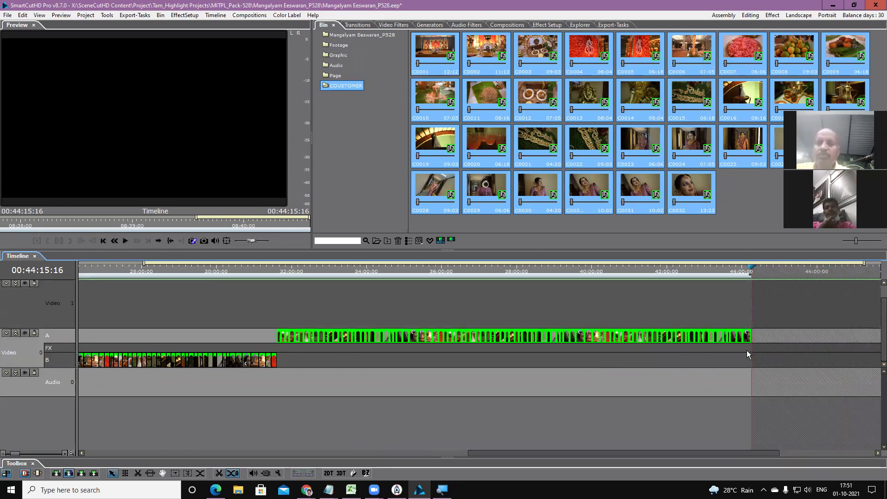
pyautogui.click(749, 361)
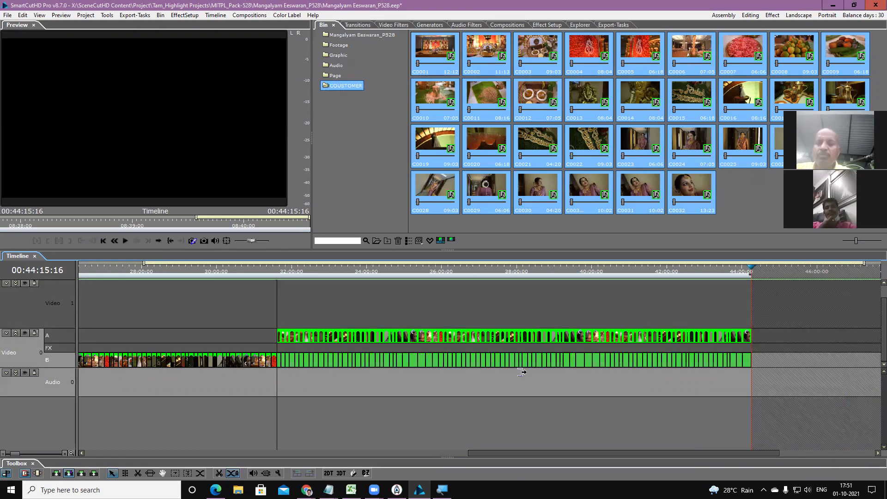
pyautogui.moveTo(521, 372); pyautogui.dragTo(522, 373)
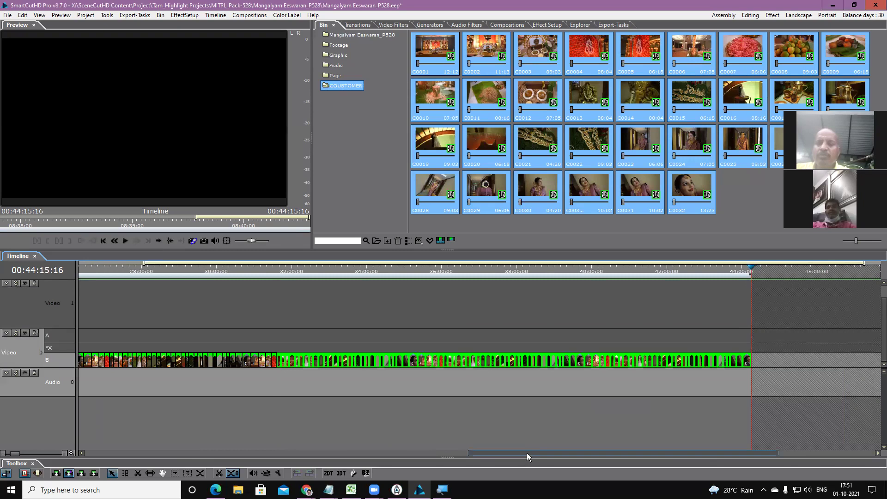
# - Return to the beginning of the customer clips on the timeline and show the frame at 00:04:28:23
pyautogui.moveTo(484, 456); pyautogui.dragTo(332, 456)
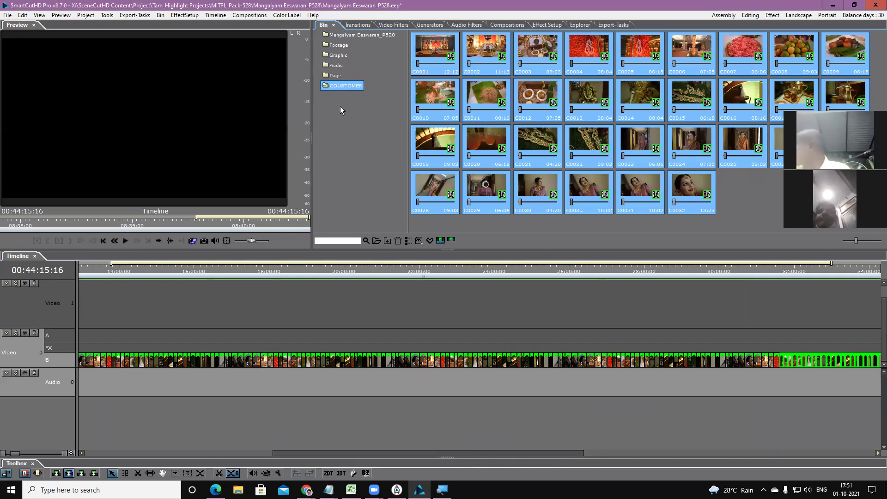
pyautogui.moveTo(319, 455); pyautogui.dragTo(182, 454)
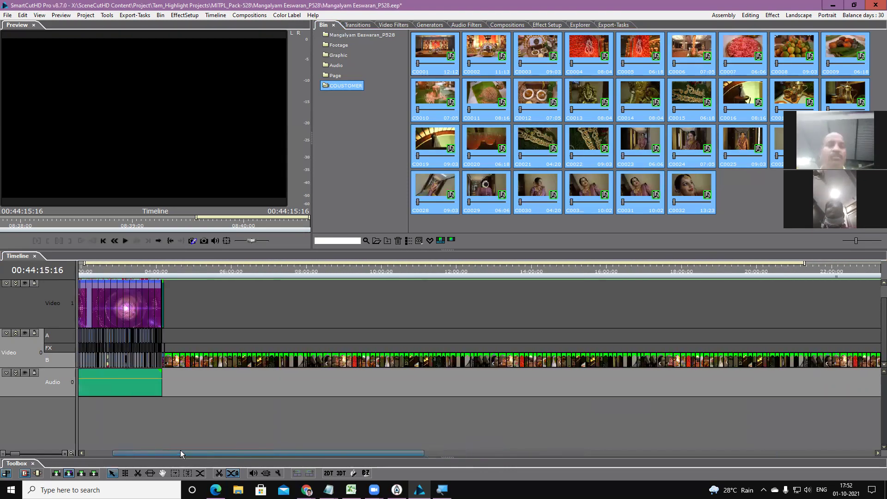
pyautogui.click(192, 272)
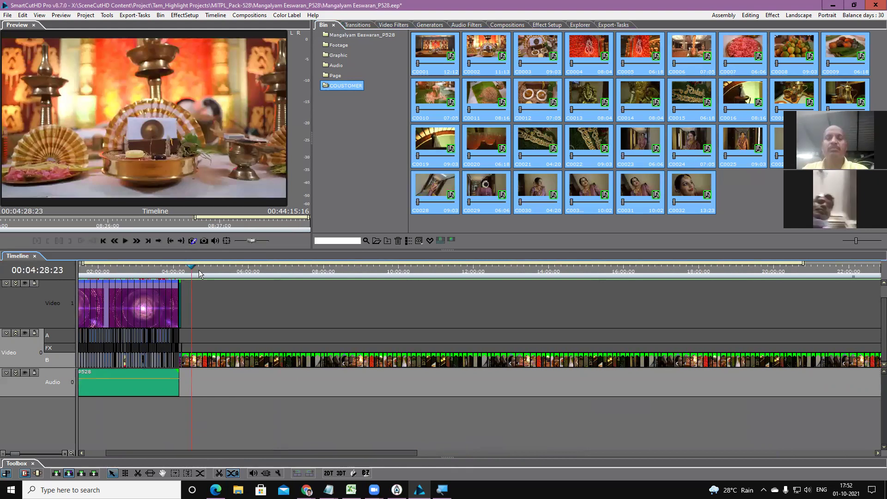
# - Browse the Tamil compositions in the engagement, evening function and morning function categories, including Nischitardham, Couples Welcome, Nalangu, Pada Pooja and Ganapathi Pooja
pyautogui.click(510, 26)
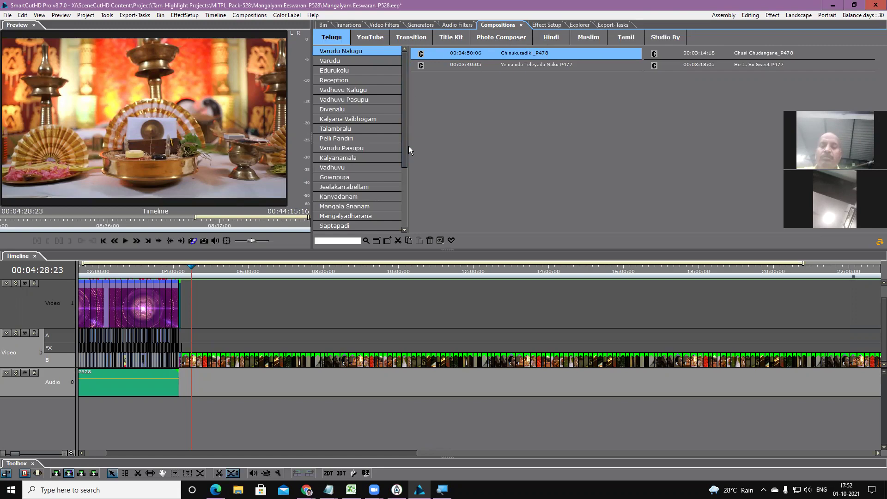
pyautogui.moveTo(407, 172); pyautogui.dragTo(465, 169)
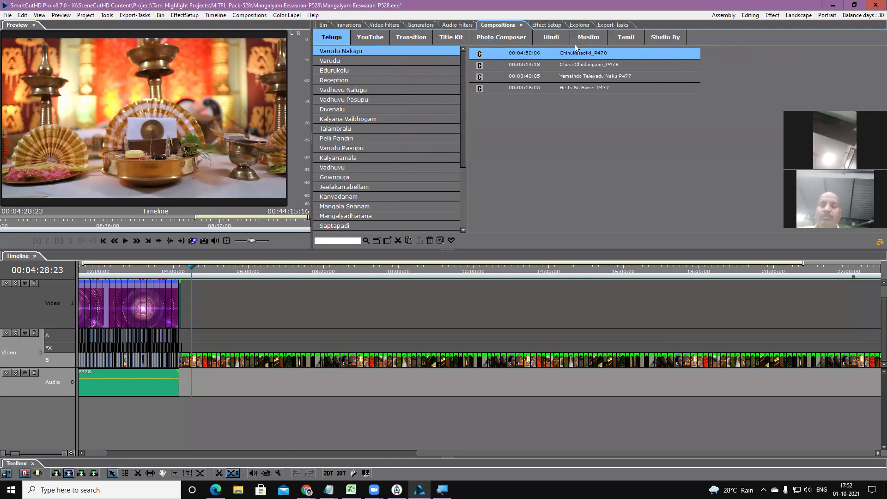
pyautogui.click(627, 38)
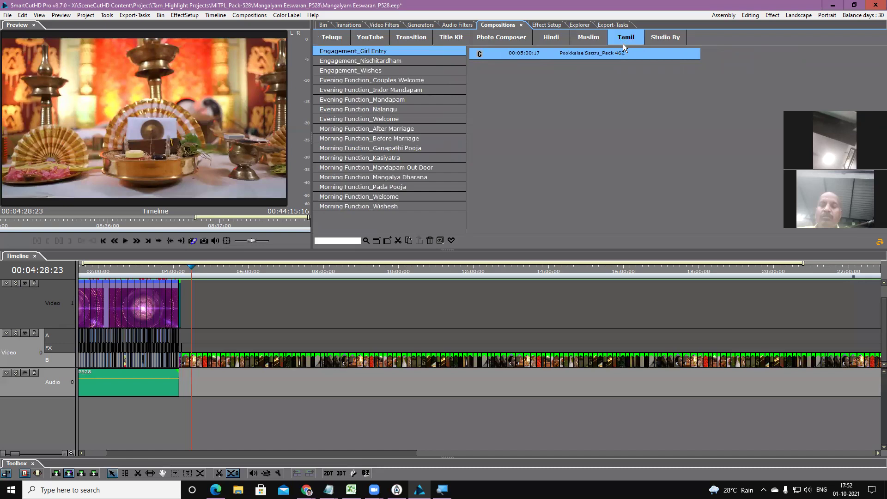
pyautogui.click(391, 61)
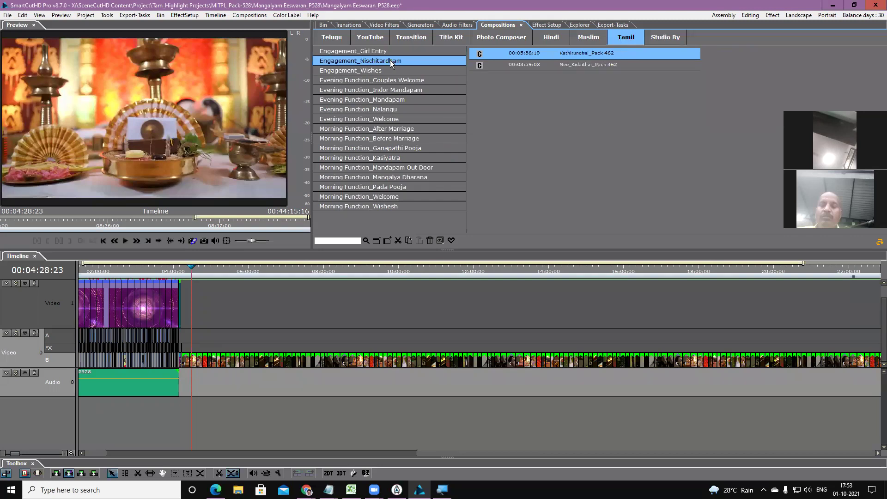
pyautogui.click(399, 110)
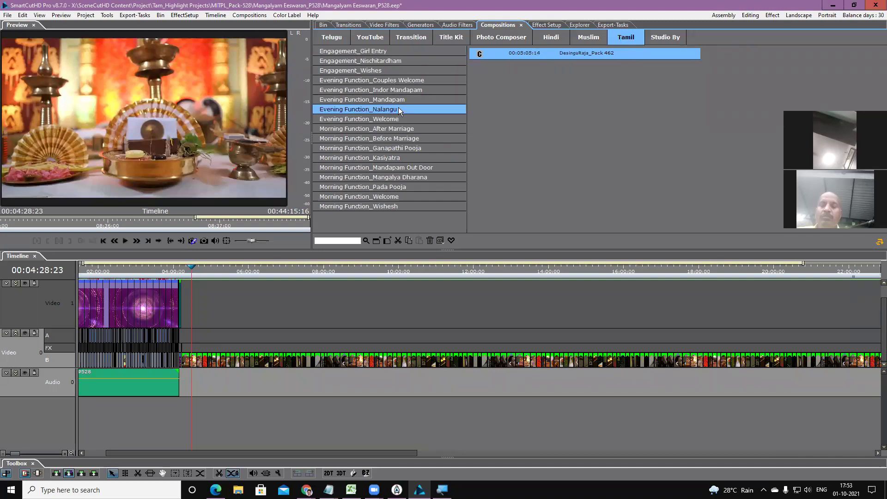
pyautogui.click(404, 81)
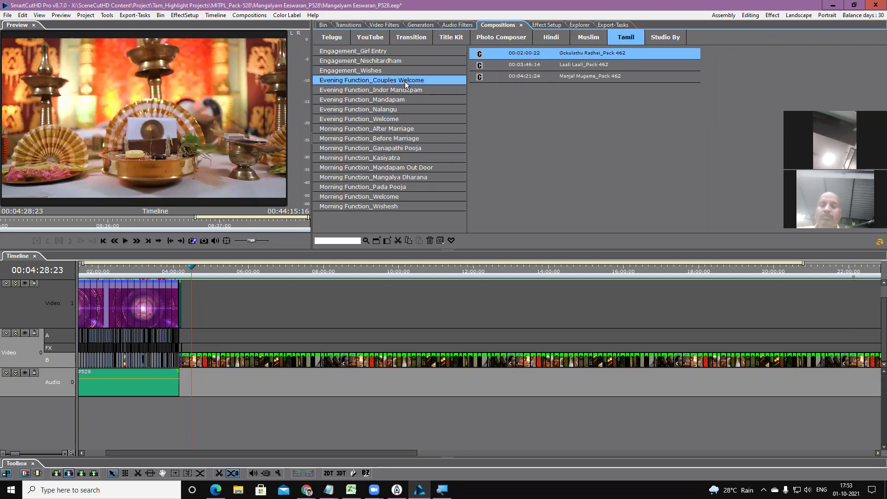
pyautogui.click(378, 61)
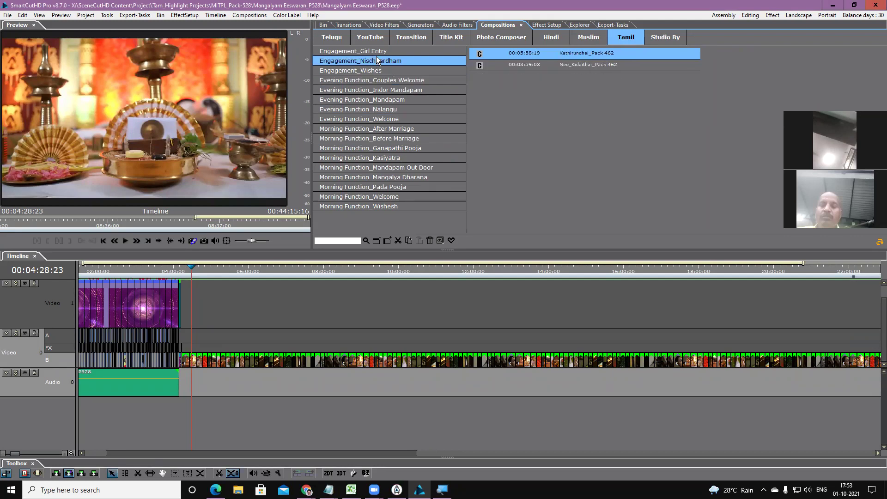
pyautogui.click(399, 187)
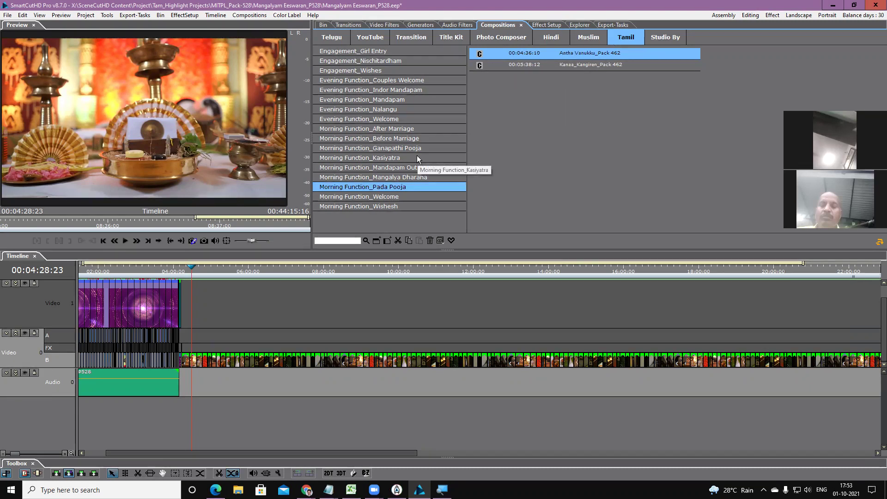
pyautogui.click(391, 80)
pyautogui.click(391, 109)
pyautogui.click(405, 148)
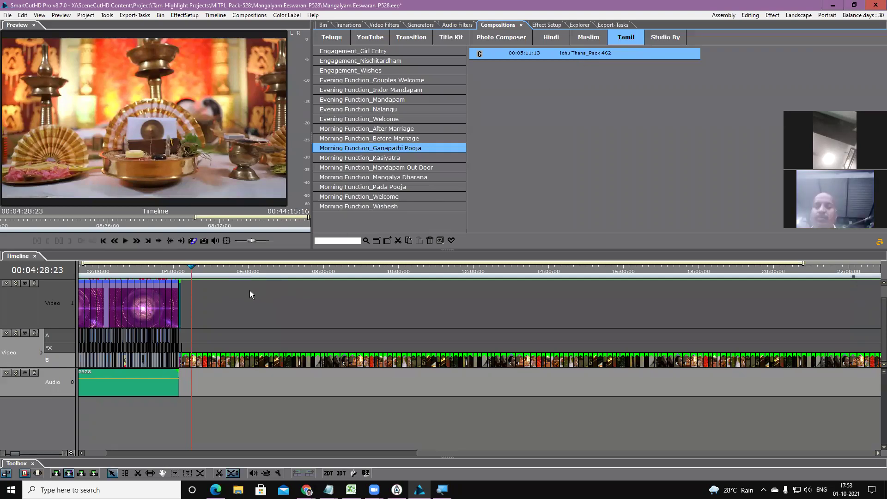
# - Review the opening customer clips on the timeline between about 00:04:14 and 00:04:45
pyautogui.click(187, 273)
pyautogui.moveTo(193, 271)
pyautogui.mouseDown()
pyautogui.moveTo(205, 272)
pyautogui.moveTo(193, 272)
pyautogui.mouseUp()
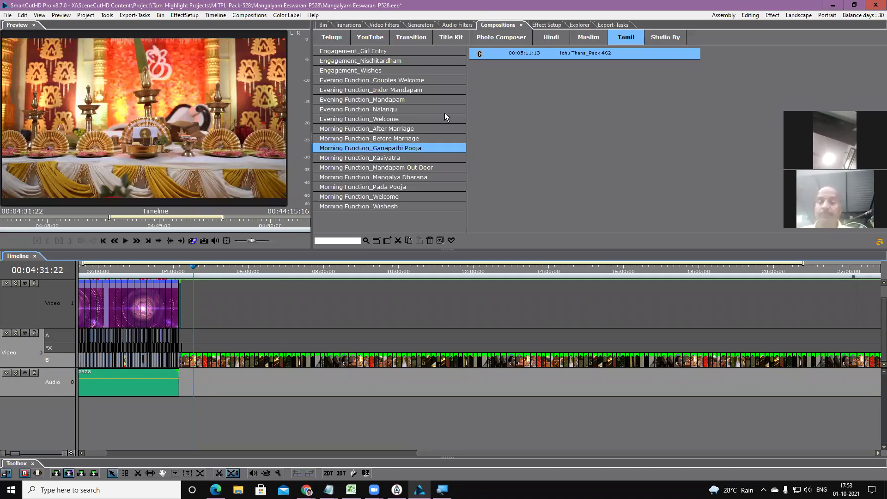
pyautogui.click(187, 272)
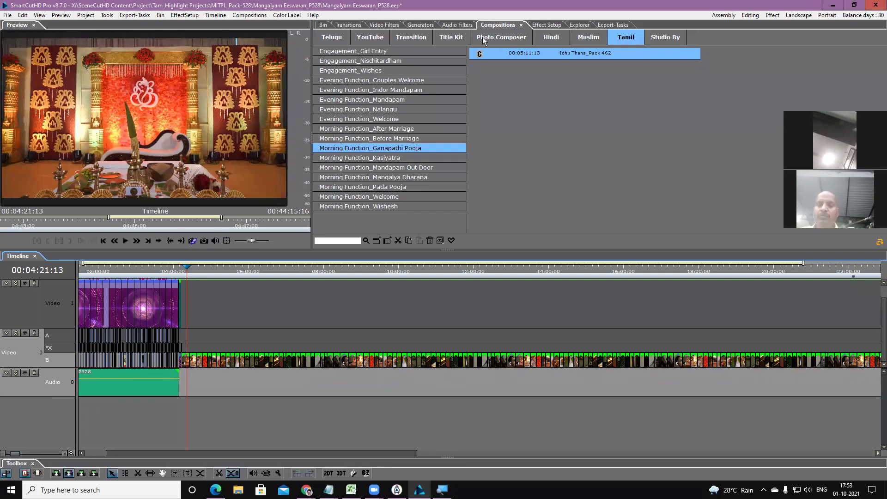
pyautogui.click(181, 274)
pyautogui.press('space')
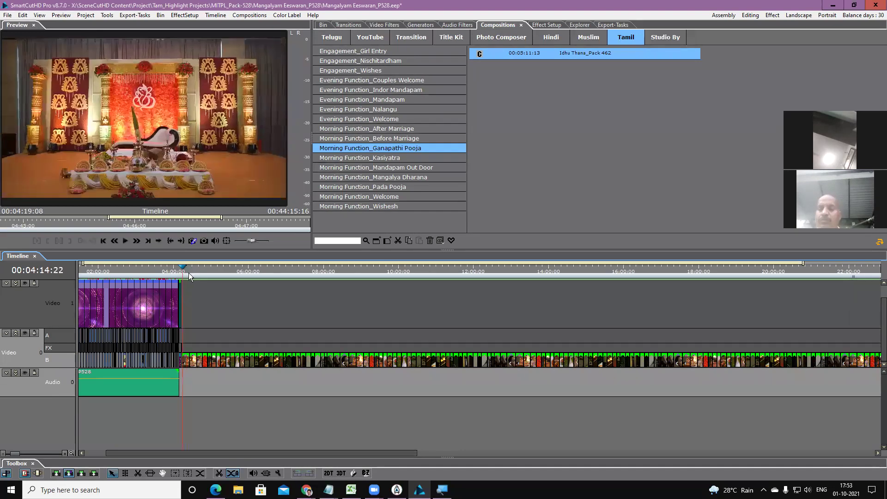
pyautogui.moveTo(199, 276); pyautogui.dragTo(201, 279)
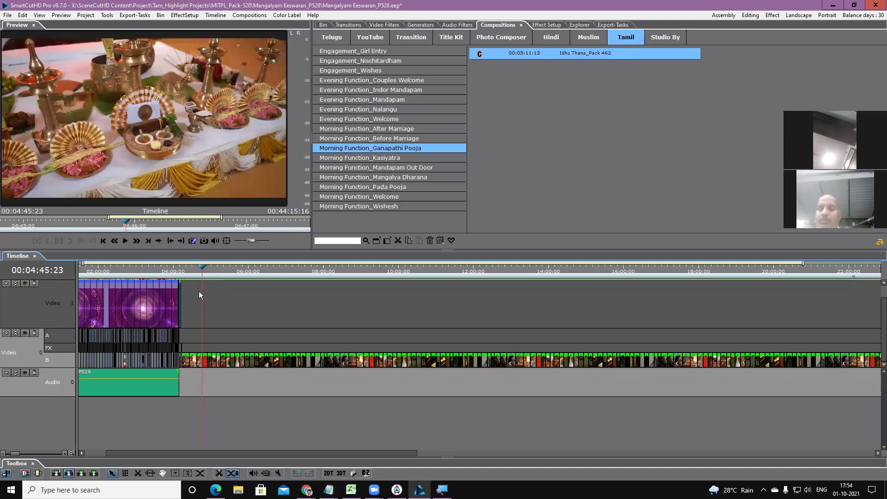
# - Place the playhead at 00:04:13:17, at the start of the first customer clip after the highlight project
pyautogui.scroll(5, 199, 292)
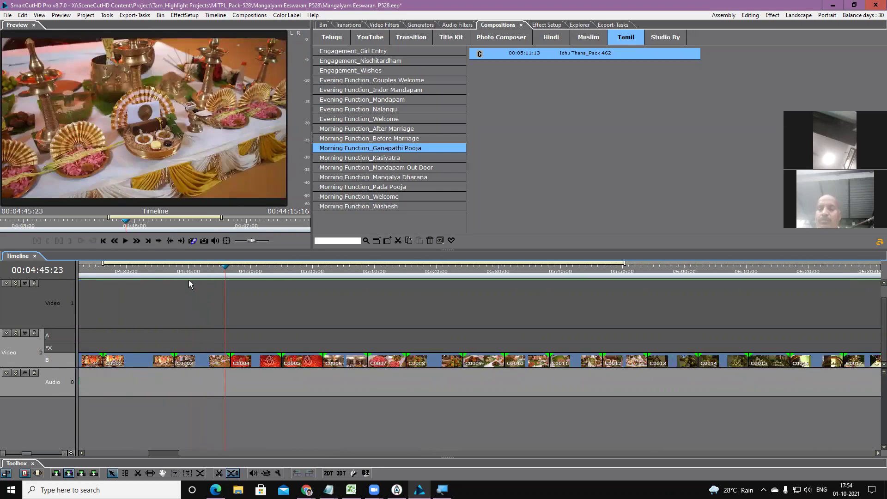
pyautogui.moveTo(123, 277); pyautogui.dragTo(268, 287)
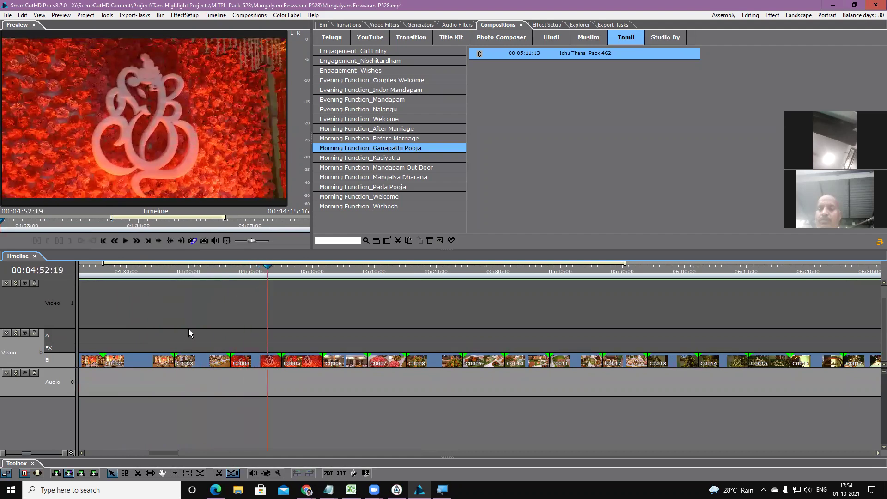
pyautogui.moveTo(163, 453); pyautogui.dragTo(150, 452)
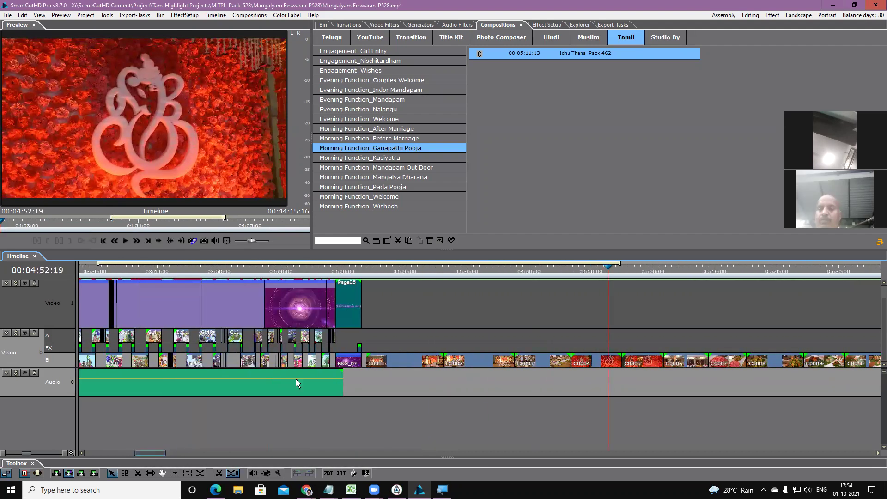
pyautogui.click(371, 273)
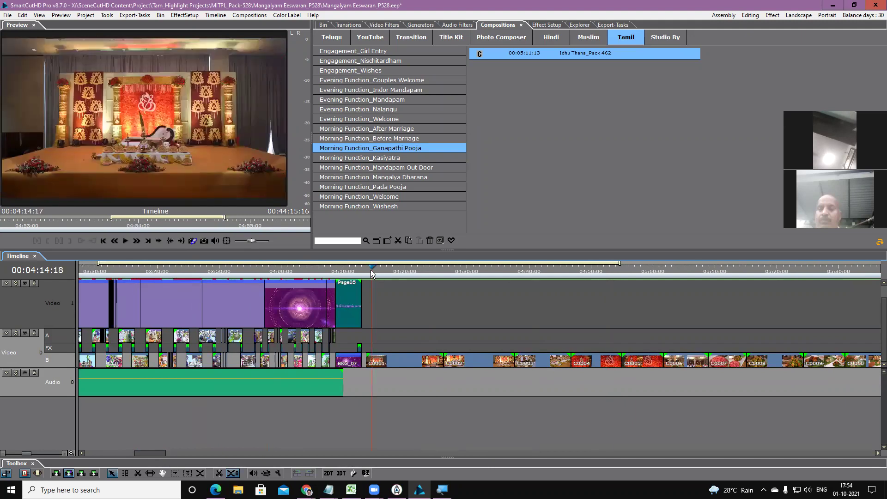
pyautogui.moveTo(370, 272); pyautogui.dragTo(368, 273)
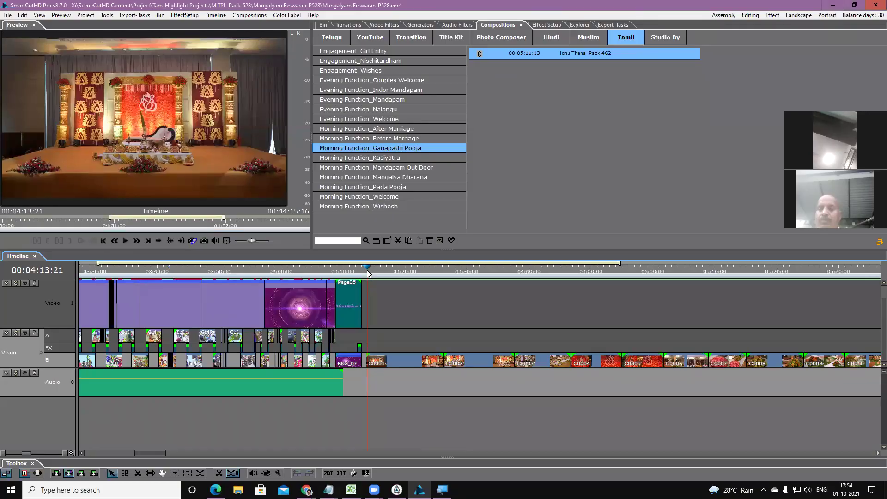
pyautogui.click(367, 272)
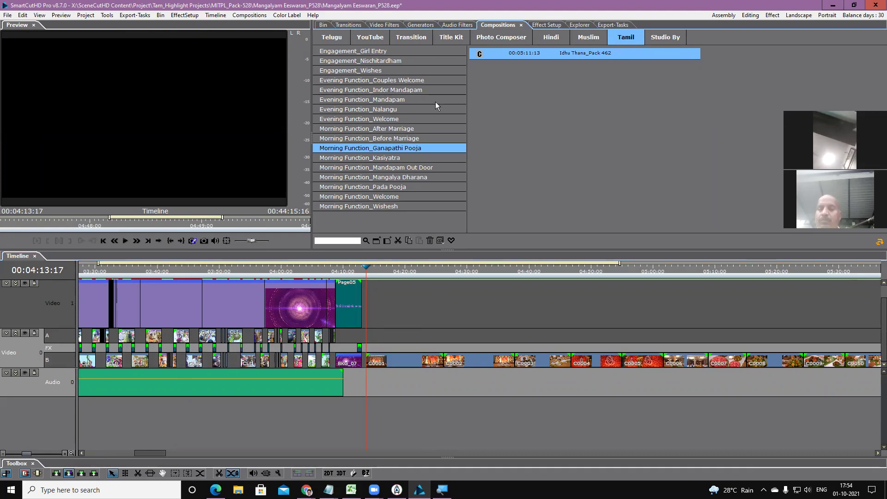
# - Preview the Roja Poomalai_Pack 462 composition from the Tamil Morning Function_Welcome category in full screen
pyautogui.click(385, 50)
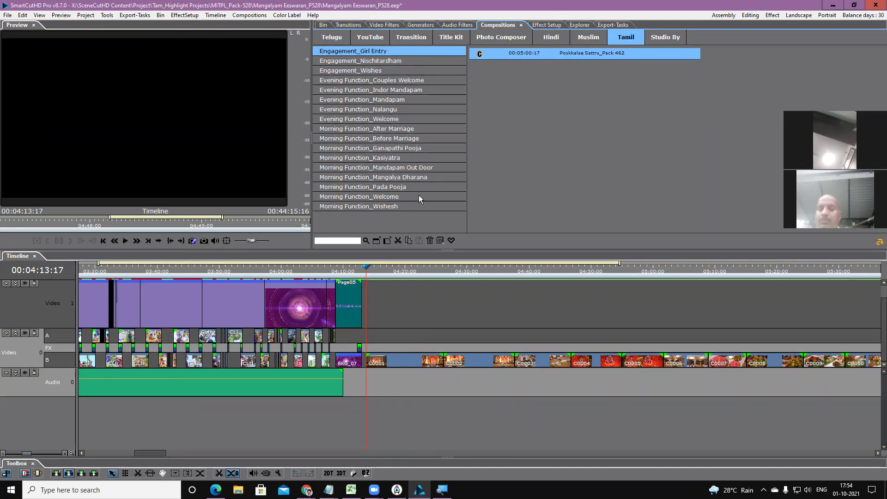
pyautogui.click(400, 196)
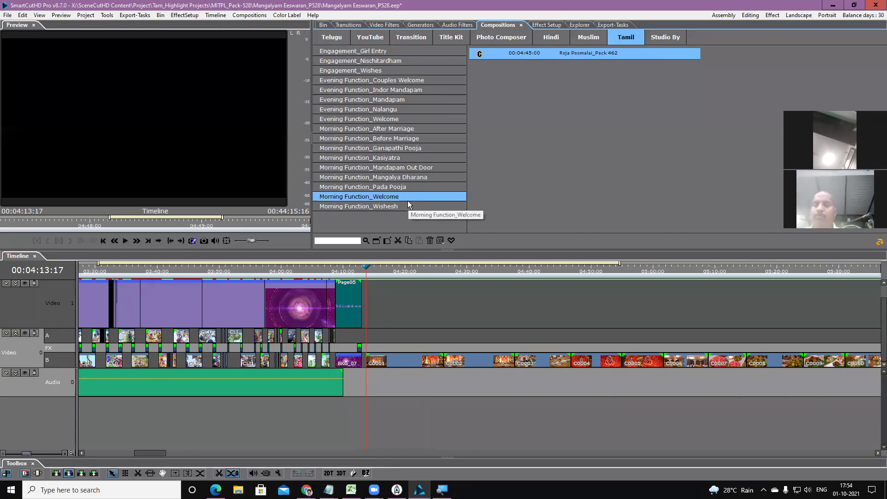
pyautogui.doubleClick(574, 53)
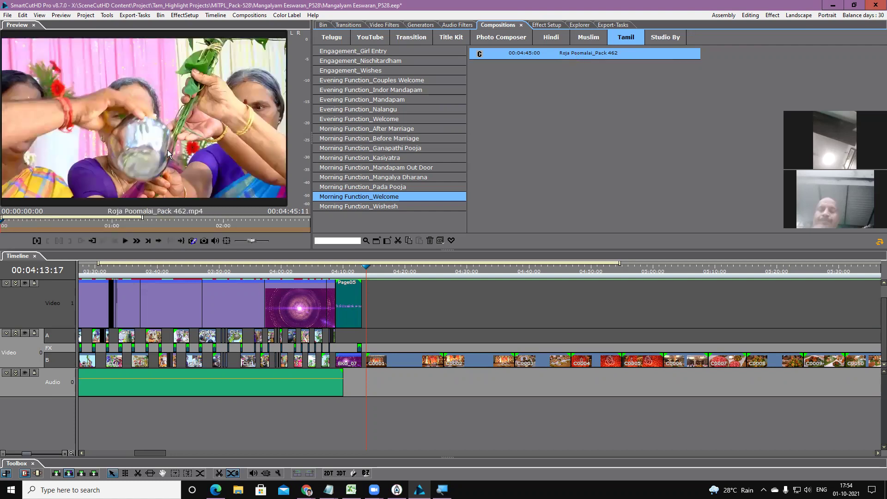
pyautogui.doubleClick(131, 135)
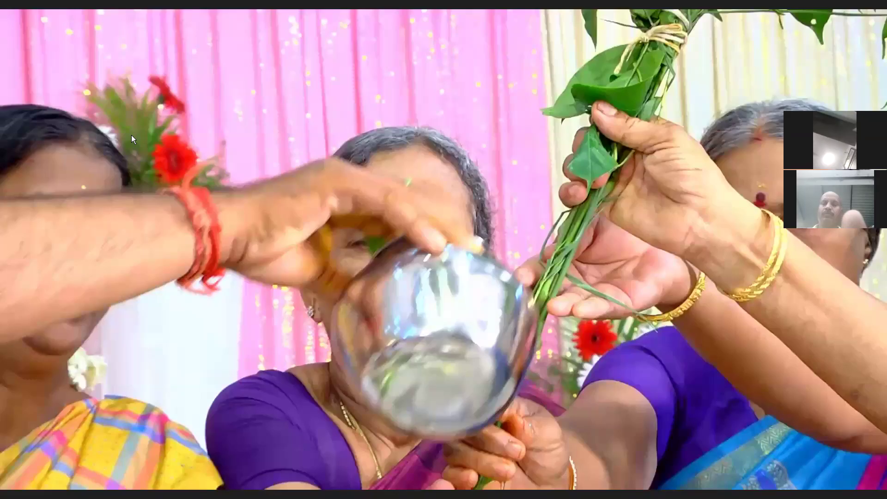
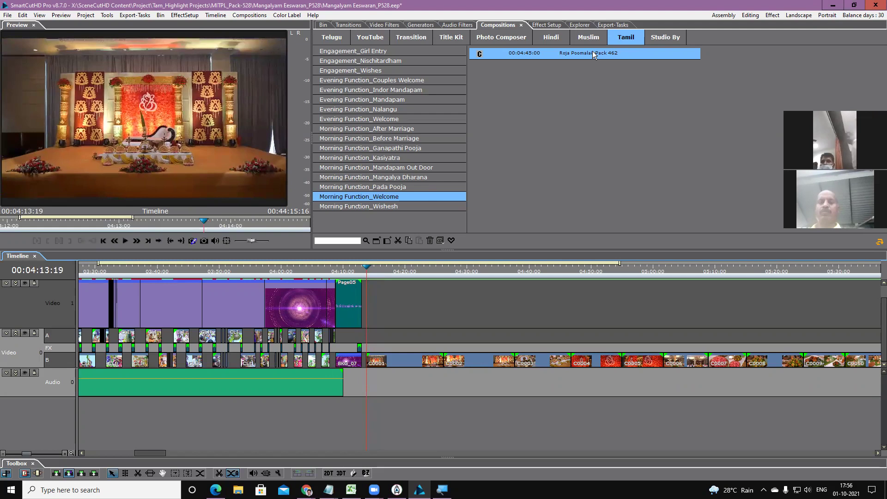
# - Apply the Roja Poomalai_Pack 462 composition to the customer clips, starting at the first clip at about 00:04:13
pyautogui.moveTo(560, 54); pyautogui.dragTo(371, 344)
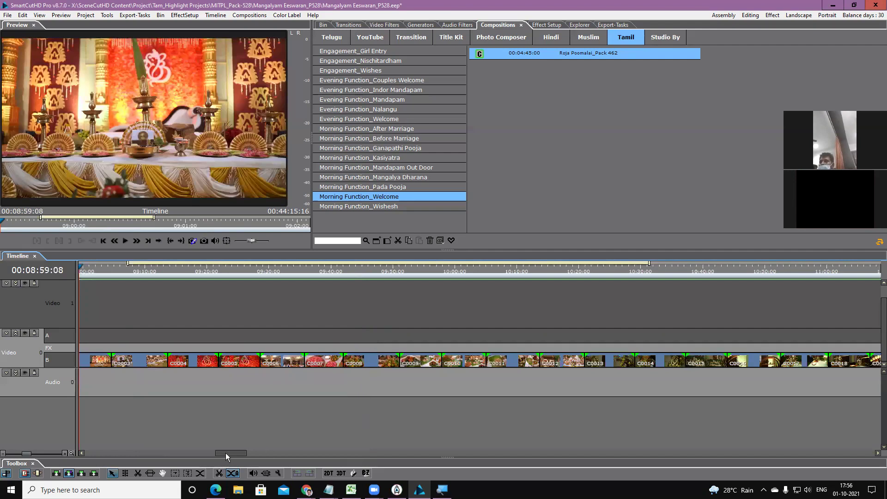
pyautogui.moveTo(226, 453); pyautogui.dragTo(154, 460)
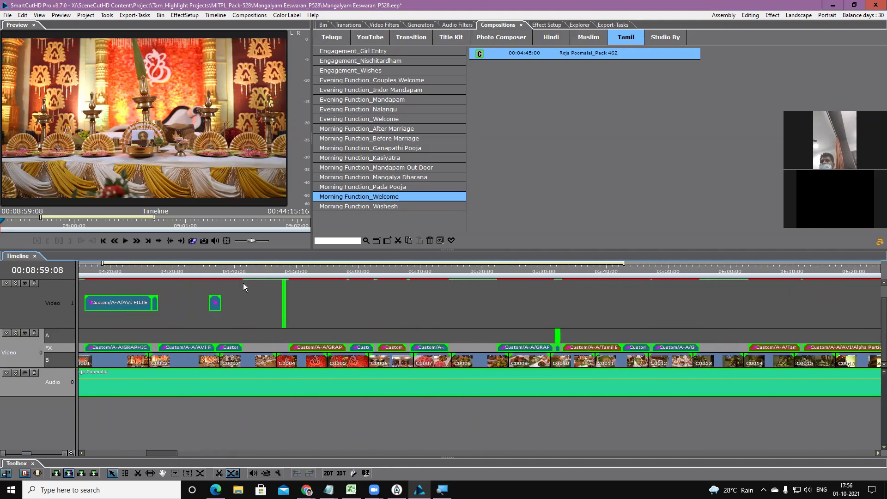
pyautogui.scroll(-3, 243, 283)
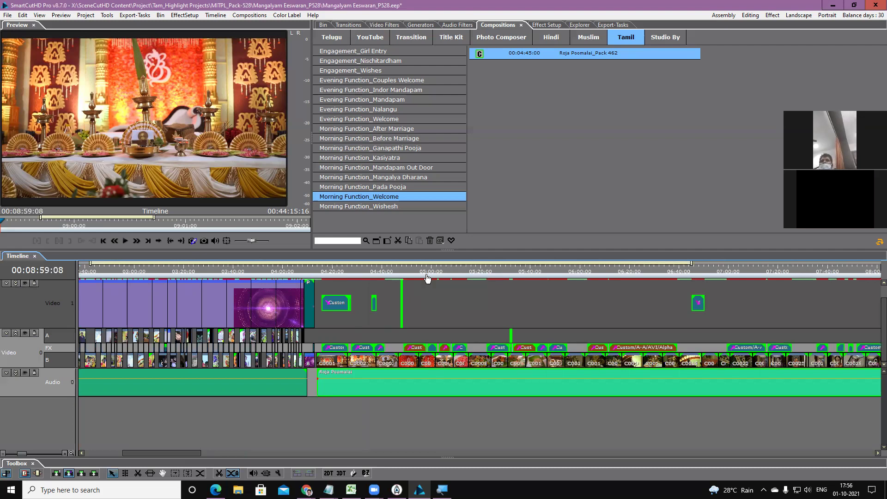
pyautogui.scroll(-2, 425, 272)
pyautogui.scroll(-1, 425, 273)
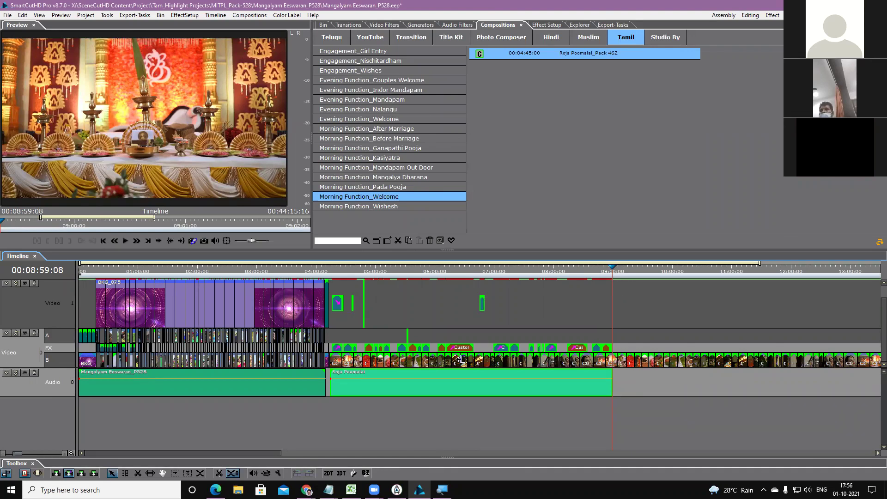
# - Expand the Audio 0 track into tracks A and B, and ungroup the Roja Poomalai composition on the timeline
pyautogui.click(16, 372)
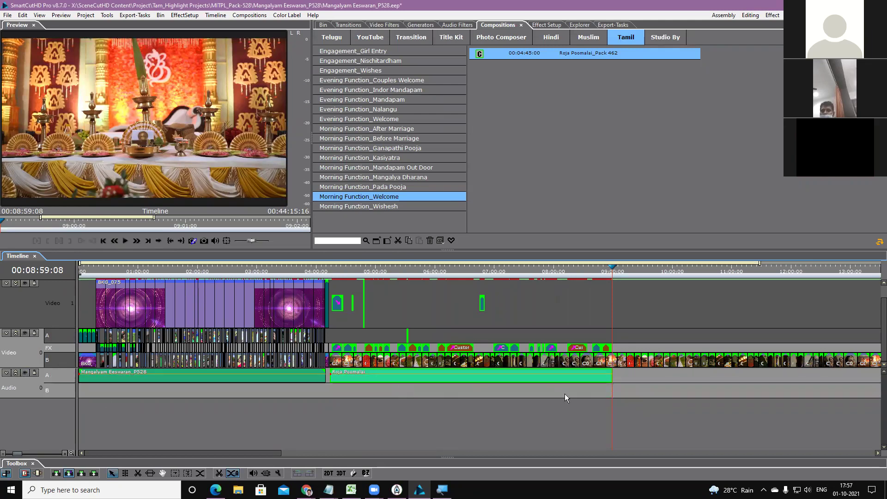
pyautogui.click(617, 270)
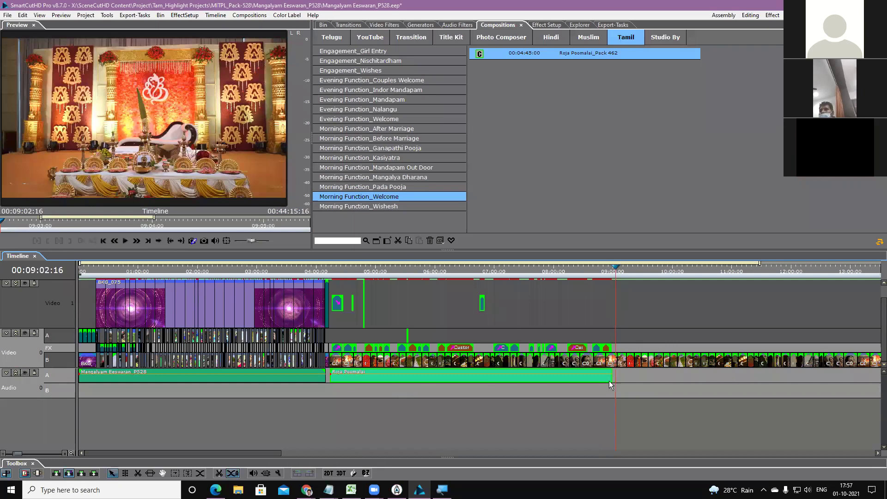
pyautogui.rightClick(600, 132)
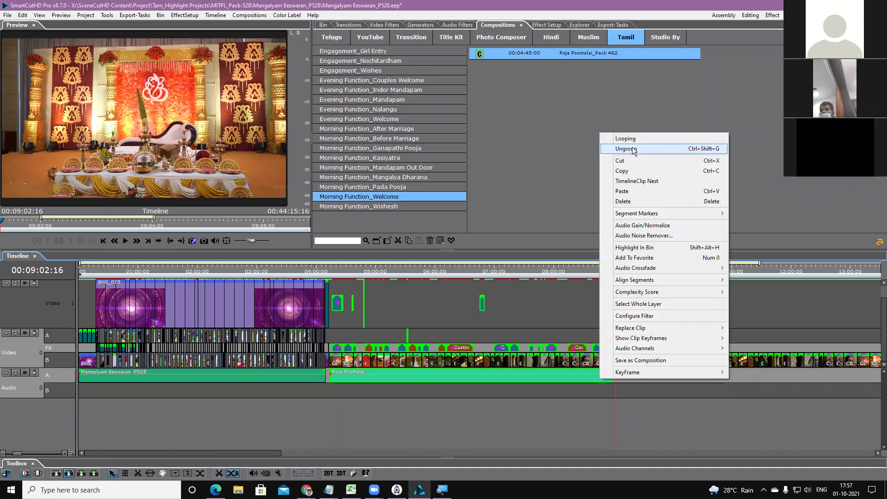
pyautogui.press('Escape')
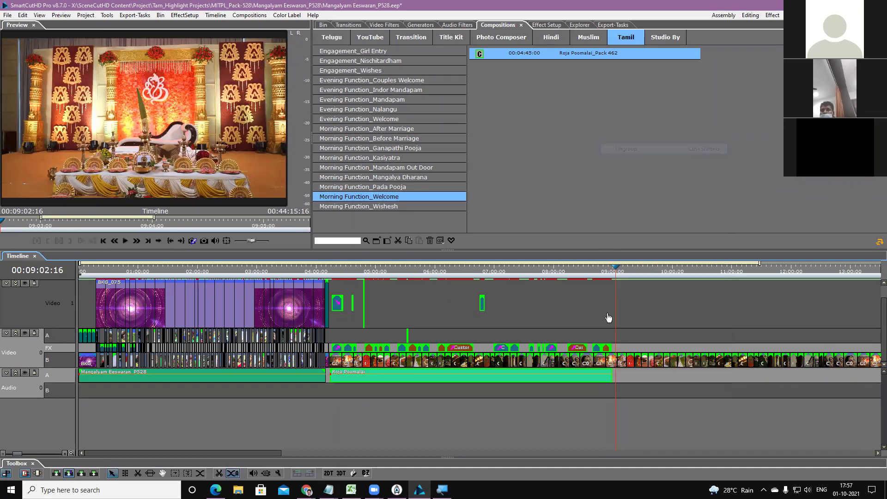
# - Remove the last effect of the Roja Poomalai composition from the FX track, just before 00:09:00
pyautogui.click(629, 346)
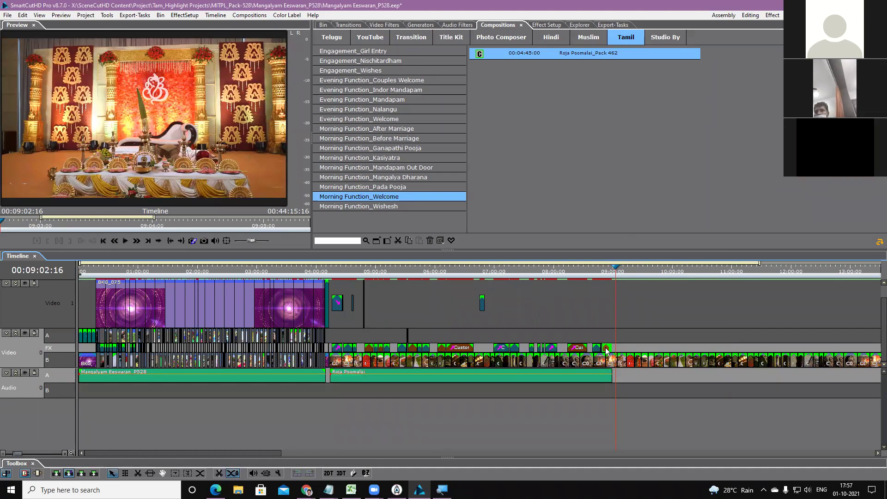
pyautogui.click(608, 272)
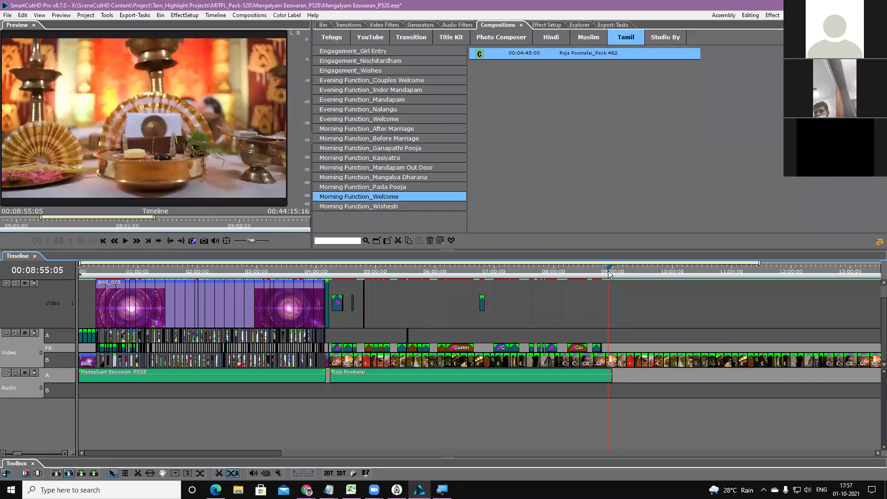
# - Apply the DesinguRaja_Pack 462 composition from the Tamil Evening Function_Nalangu category where Roja Poomalai ends, with its song on Audio 0 track B
pyautogui.click(385, 120)
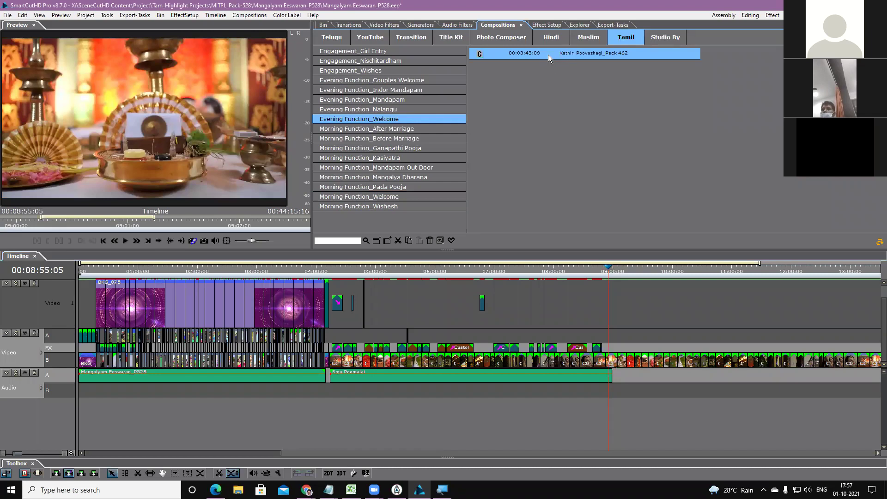
pyautogui.click(410, 109)
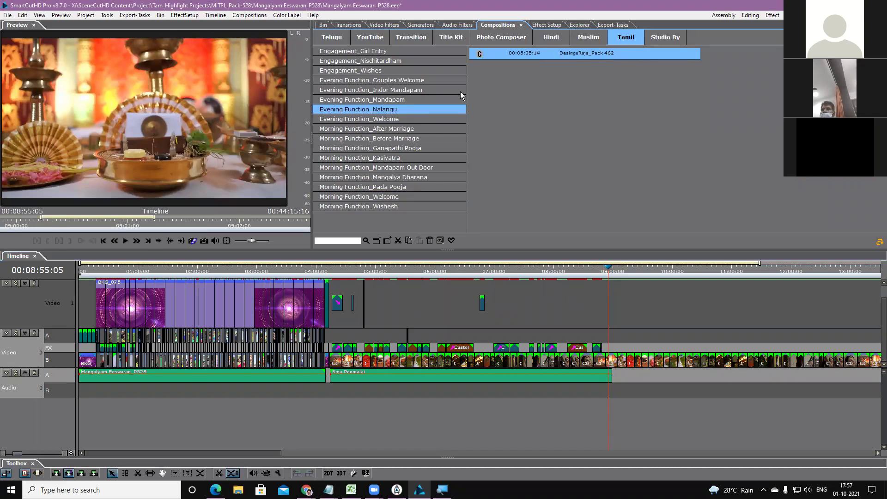
pyautogui.click(622, 274)
pyautogui.moveTo(622, 274); pyautogui.dragTo(679, 276)
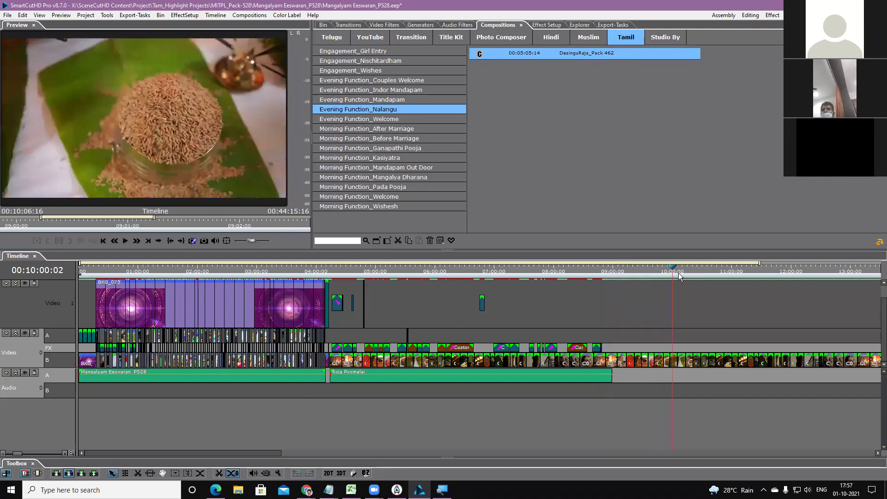
pyautogui.moveTo(619, 274); pyautogui.dragTo(606, 276)
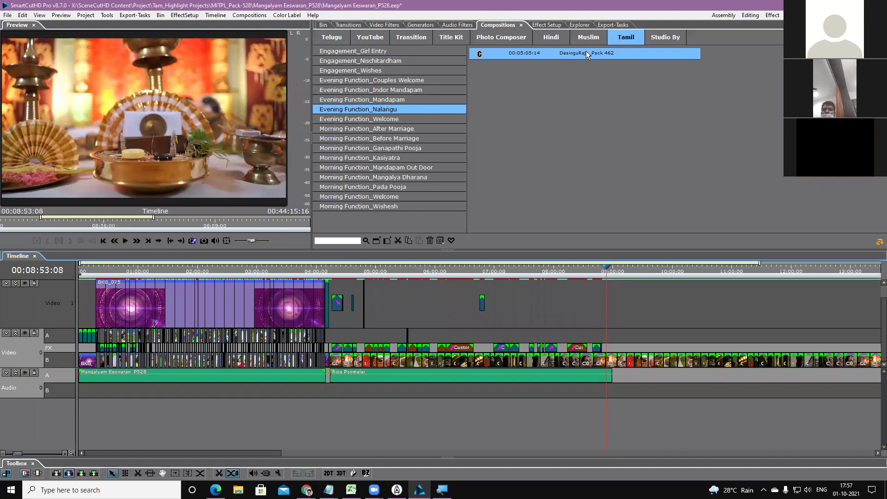
pyautogui.click(610, 386)
pyautogui.moveTo(566, 52)
pyautogui.mouseDown()
pyautogui.moveTo(661, 237)
pyautogui.moveTo(610, 347)
pyautogui.mouseUp()
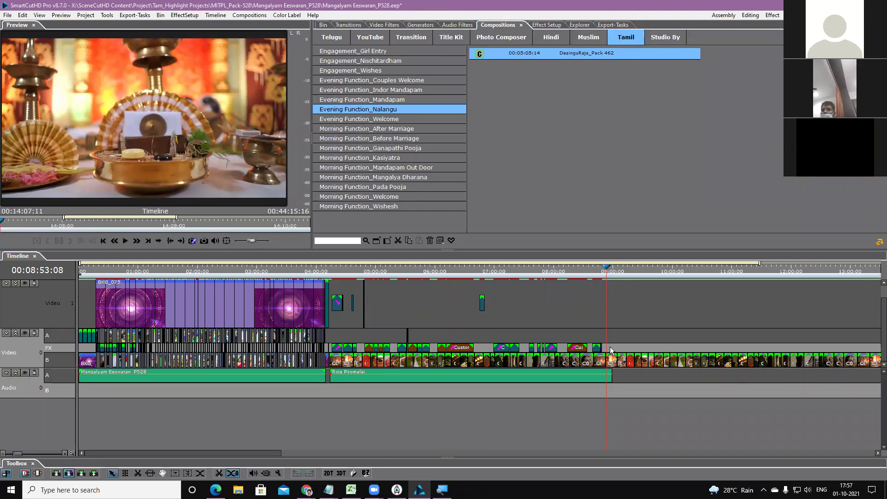
# - Check the DesinguRaja composition on the customer clips at several points, including 00:10:08:24
pyautogui.moveTo(391, 453); pyautogui.dragTo(303, 453)
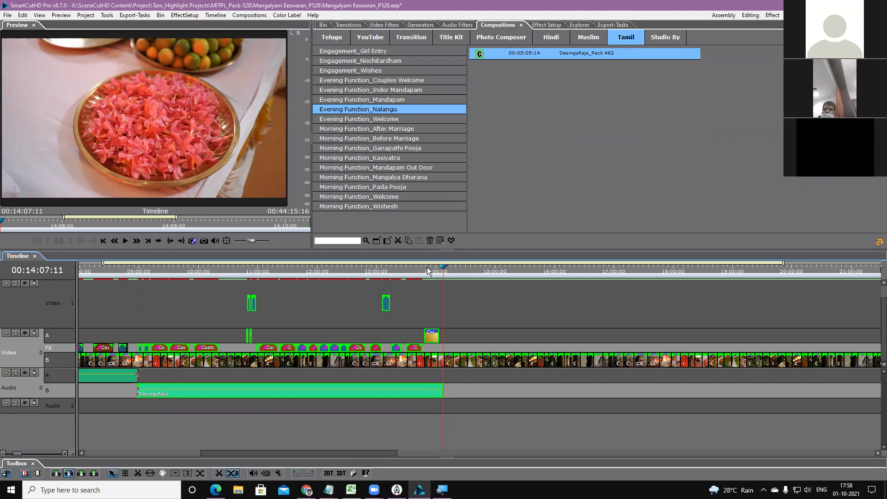
pyautogui.click(208, 271)
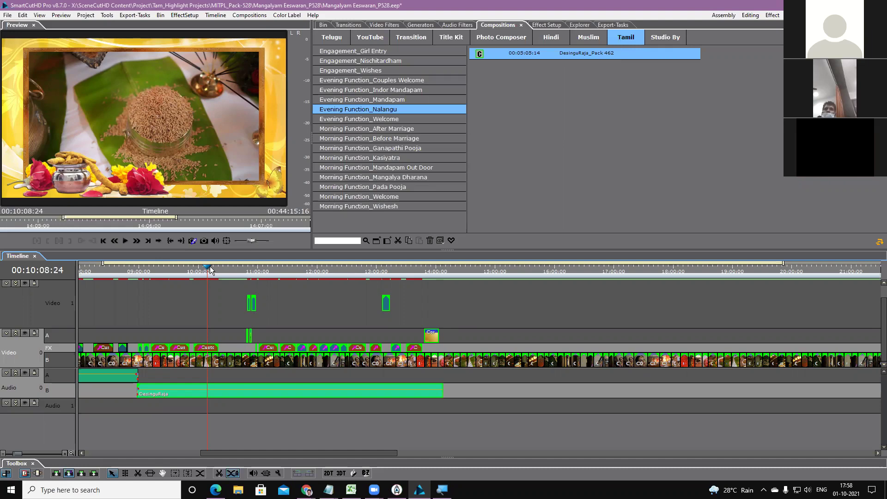
pyautogui.click(169, 270)
pyautogui.click(161, 271)
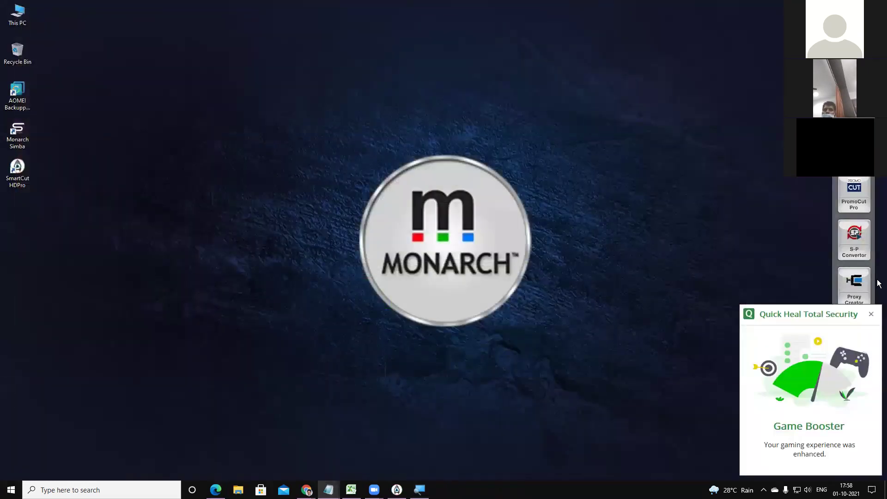
# - Dismiss the security notification and open the recent project NEW in SmartCutHD Pro
pyautogui.click(872, 314)
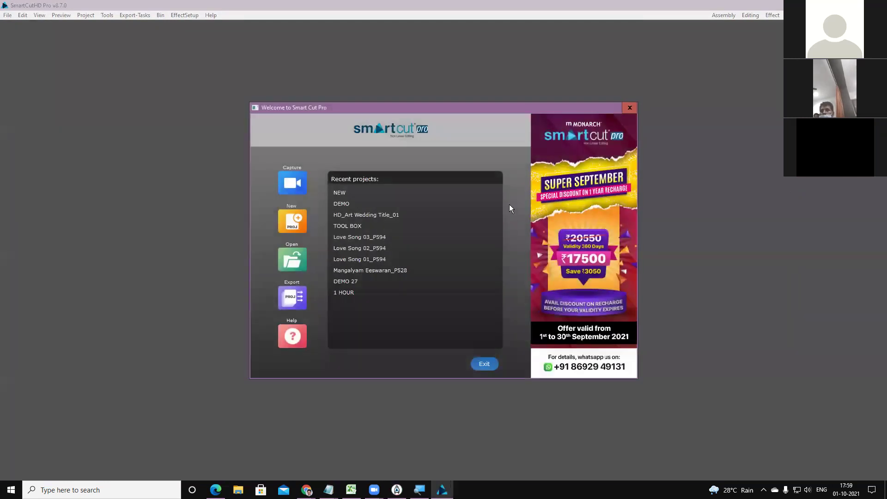
pyautogui.doubleClick(354, 203)
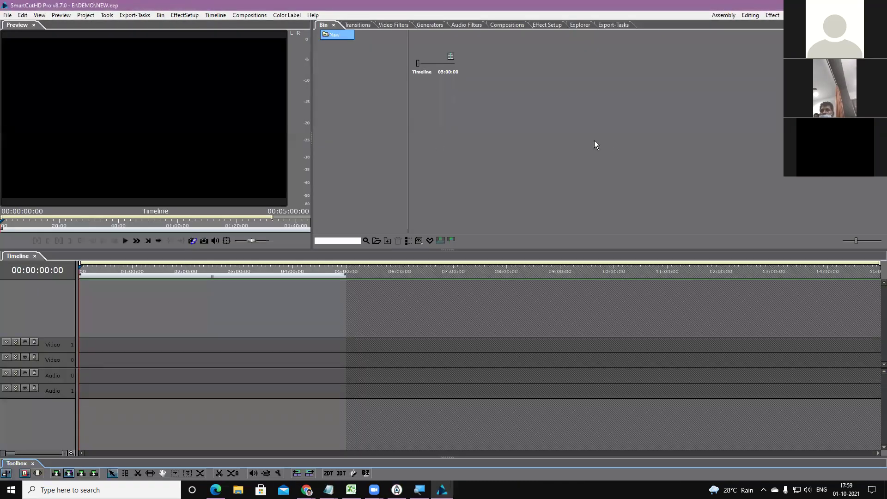
# - Import the clips C0001.MP4 to C0040.MP4 from the 2 Mail folder into the bin
pyautogui.rightClick(538, 115)
pyautogui.click(559, 122)
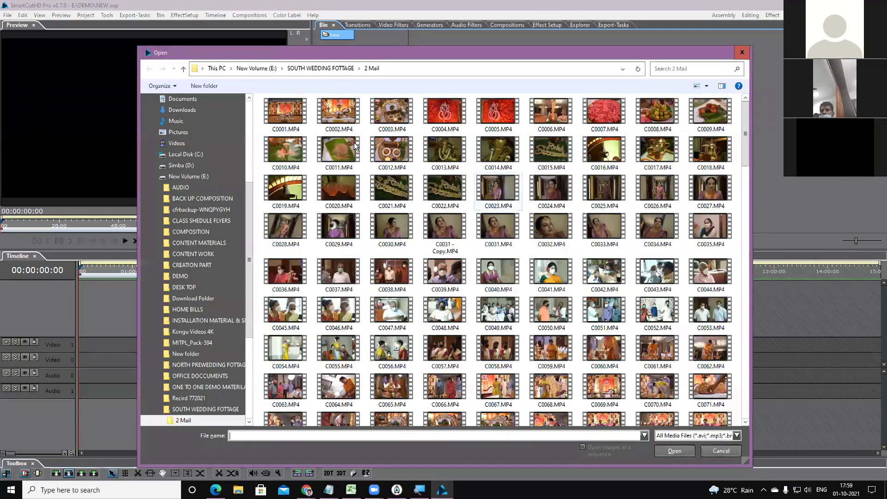
pyautogui.click(285, 113)
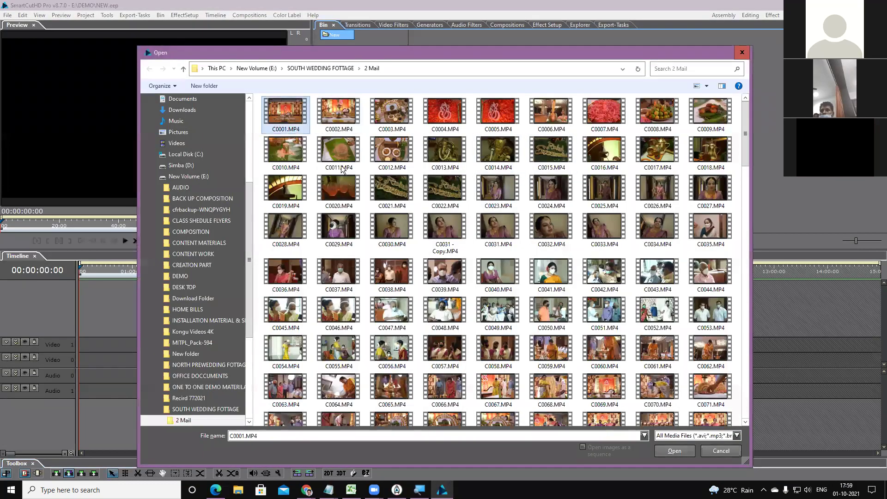
pyautogui.keyDown('shift'); pyautogui.click(498, 272); pyautogui.keyUp('shift')
pyautogui.click(673, 451)
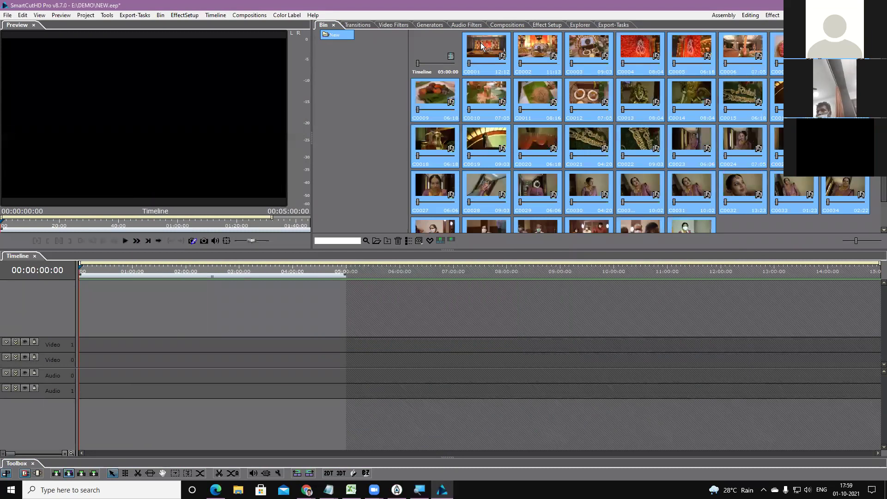
# - Expand the Video 0 track and place all imported clips on its track B, starting at 00:00:00:00
pyautogui.click(16, 358)
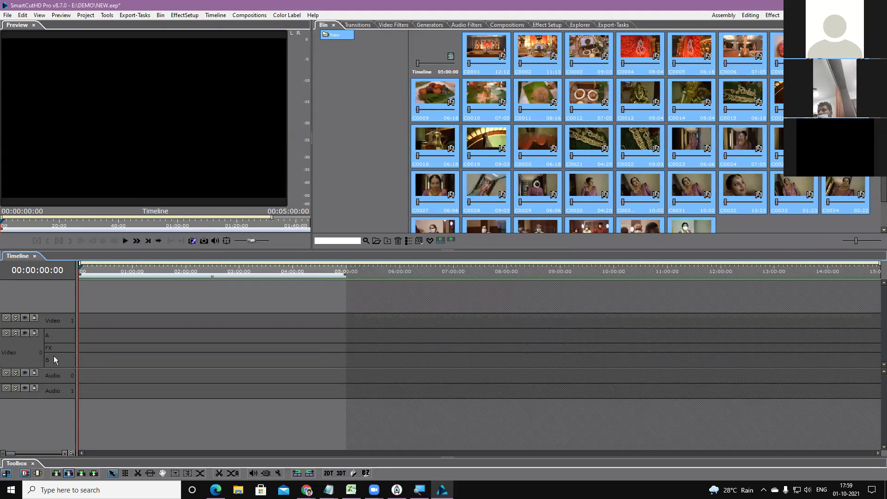
pyautogui.moveTo(490, 59); pyautogui.dragTo(82, 351)
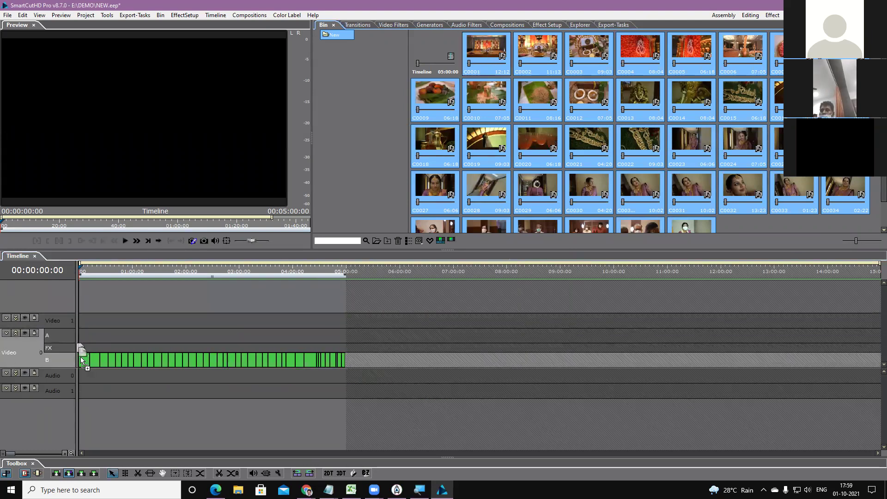
pyautogui.click(470, 264)
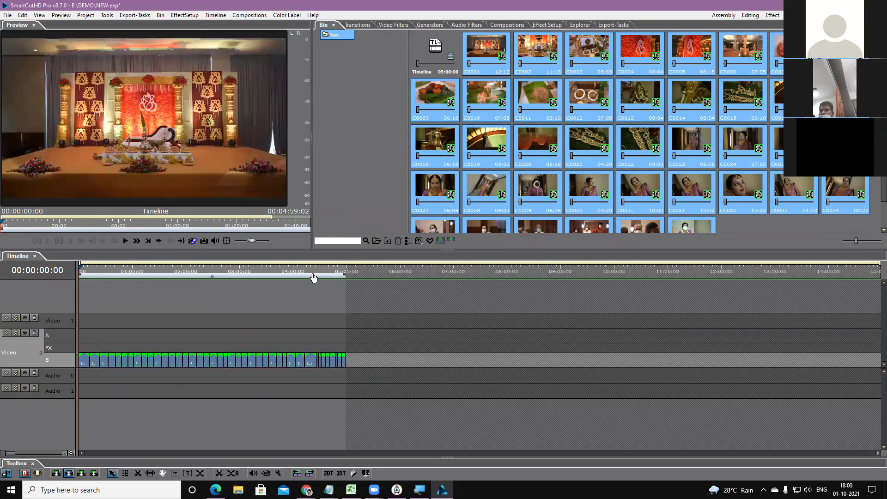
pyautogui.click(103, 271)
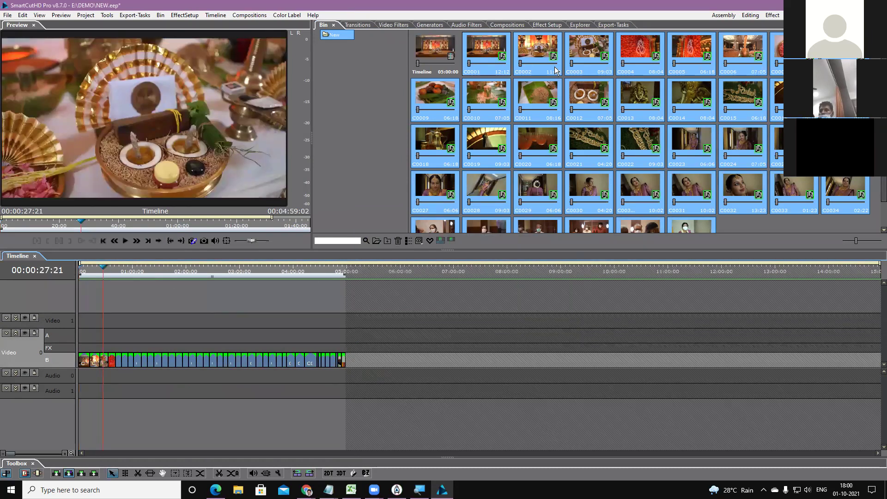
# - Apply the Kathiri Poovazhagi_Pack 462 composition from the Tamil Evening Function_Welcome category at the start of the clips
pyautogui.click(503, 25)
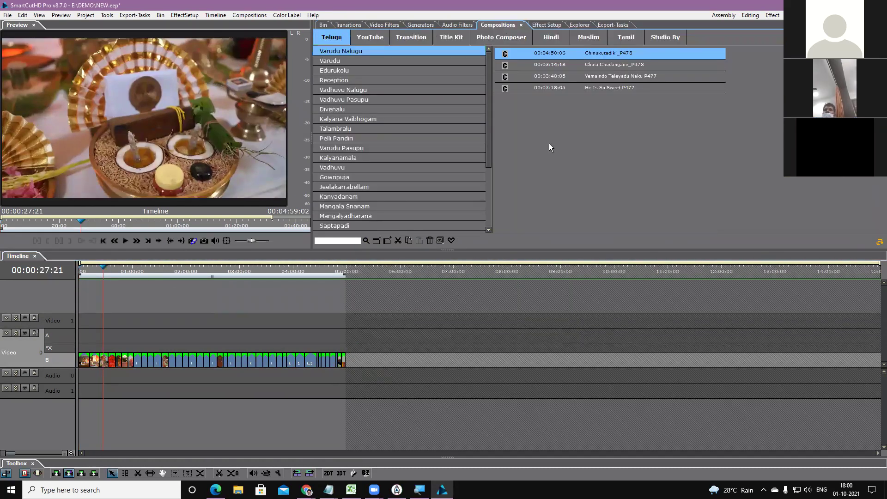
pyautogui.click(616, 38)
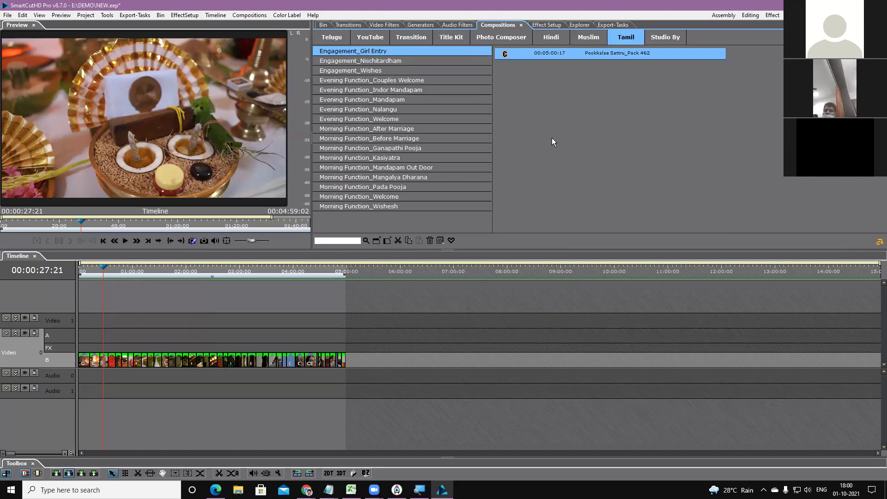
pyautogui.click(85, 272)
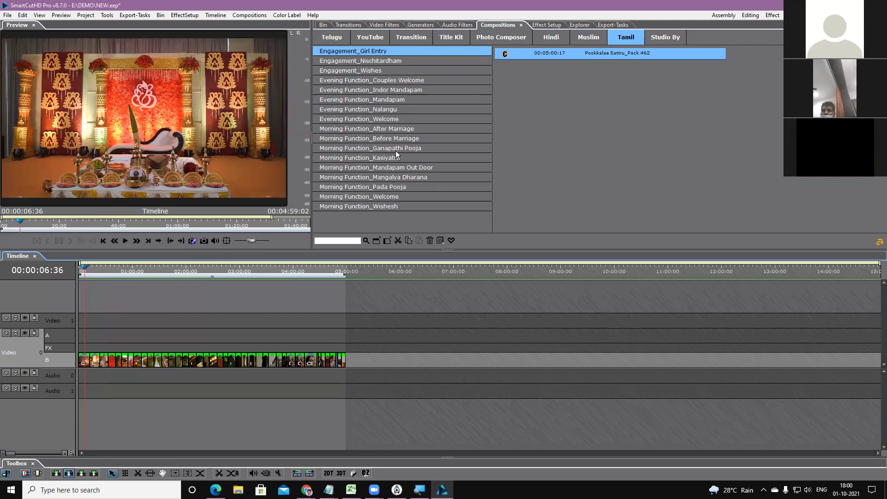
pyautogui.click(390, 118)
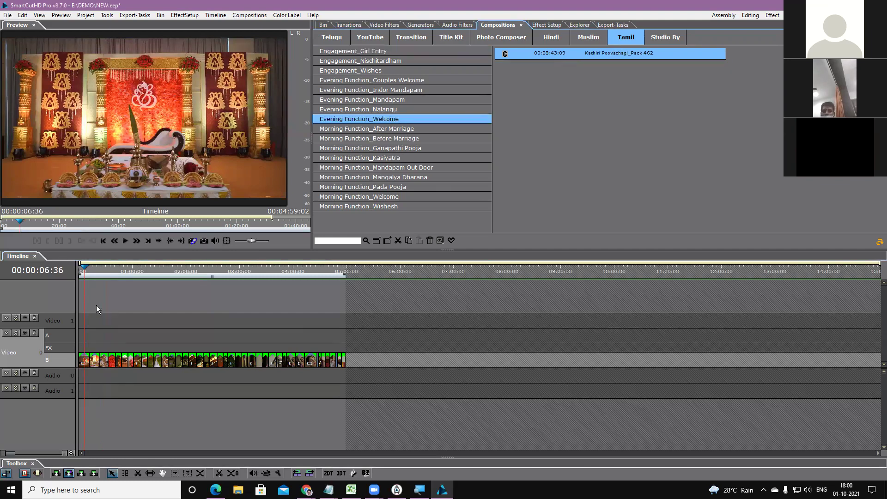
pyautogui.moveTo(88, 274); pyautogui.dragTo(79, 273)
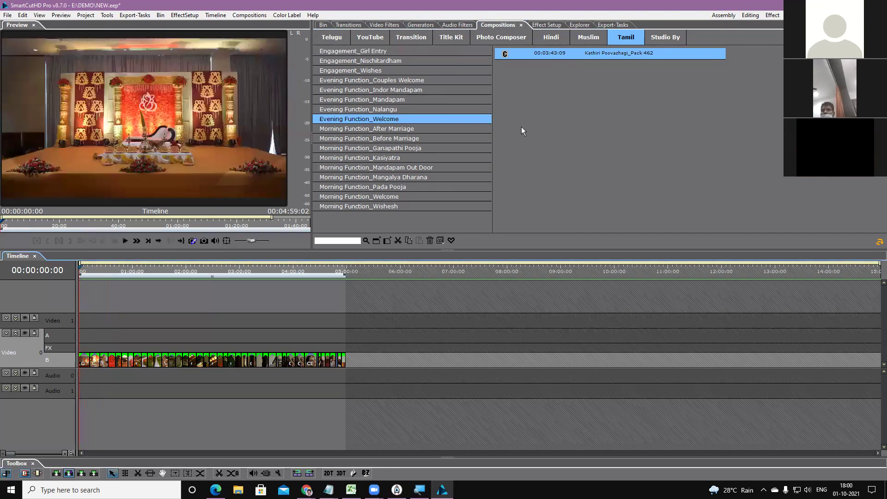
pyautogui.moveTo(547, 55); pyautogui.dragTo(81, 347)
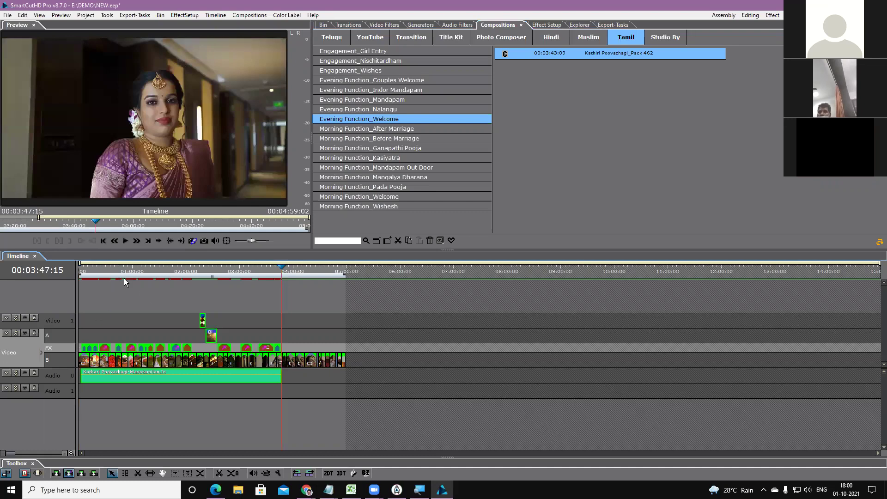
# - Preview the composition's framed clip in full screen at 00:00:27:21, then inspect it at 00:00:25:42 with the timeline items deselected
pyautogui.click(103, 272)
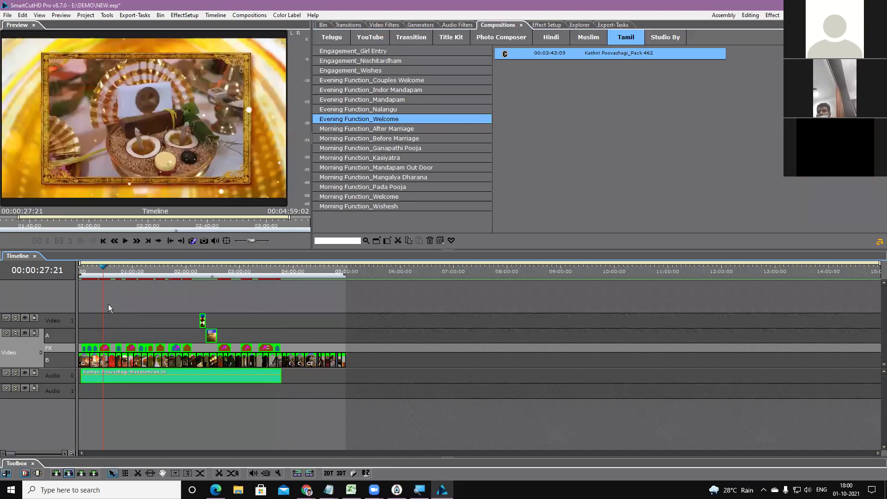
pyautogui.doubleClick(165, 145)
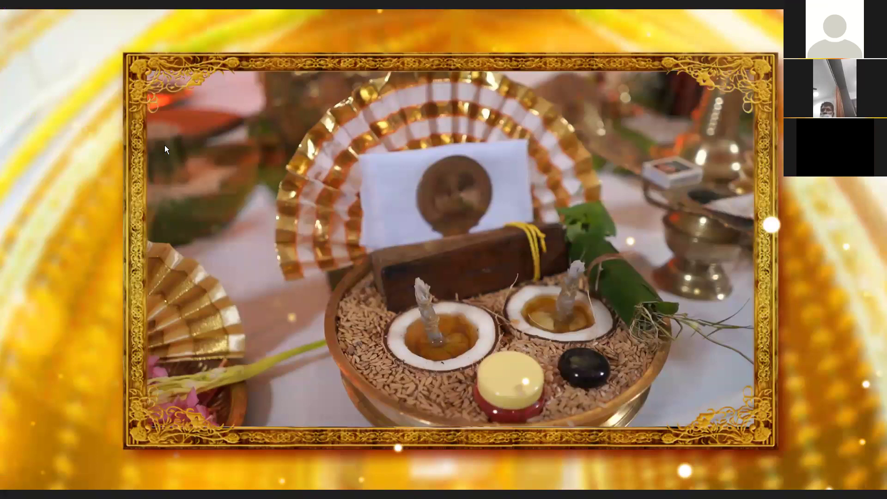
pyautogui.doubleClick(165, 145)
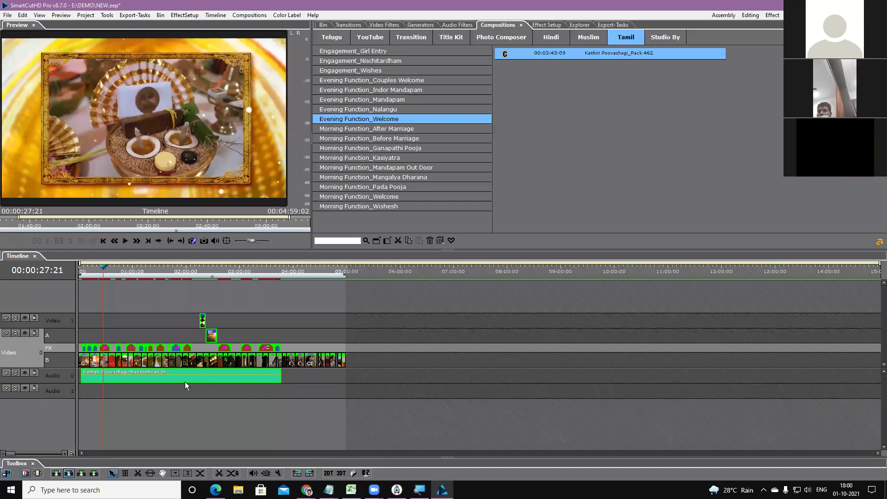
pyautogui.scroll(2, 113, 308)
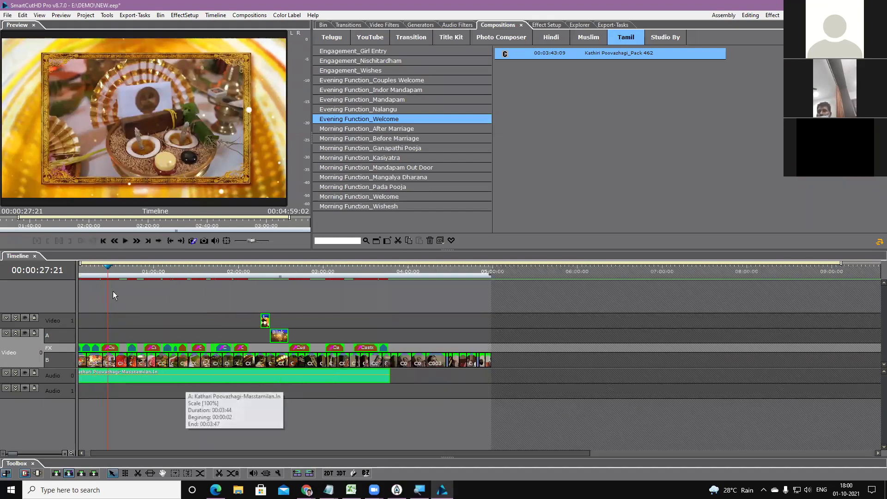
pyautogui.click(105, 273)
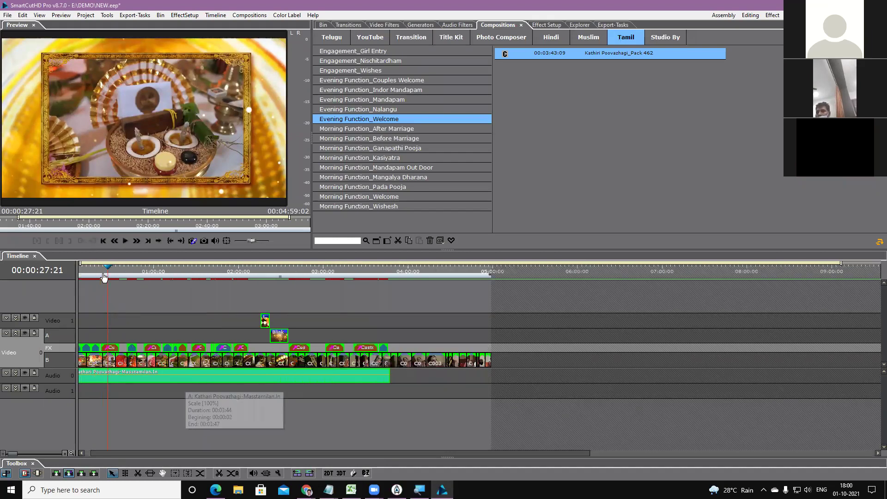
pyautogui.click(116, 332)
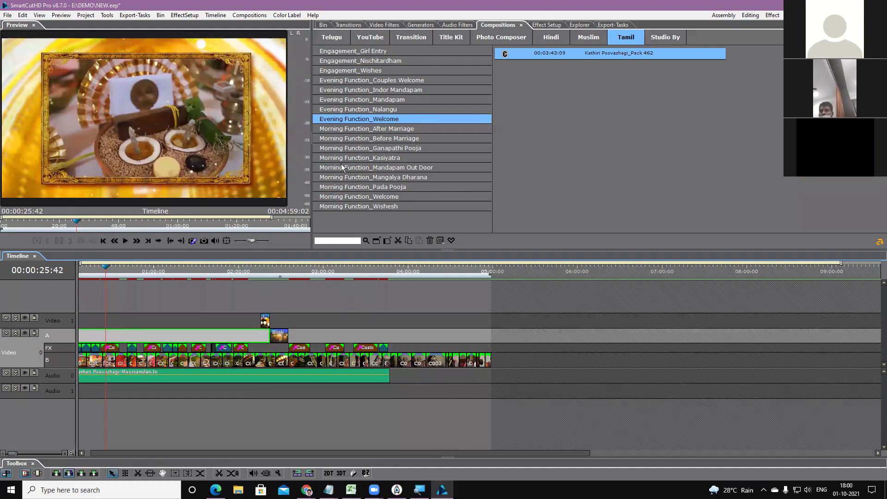
# - Show the custom transition library and examine its 3d, Avi Filter, Avi, Bauddha and English sets, including the Made For Each Other category
pyautogui.click(354, 27)
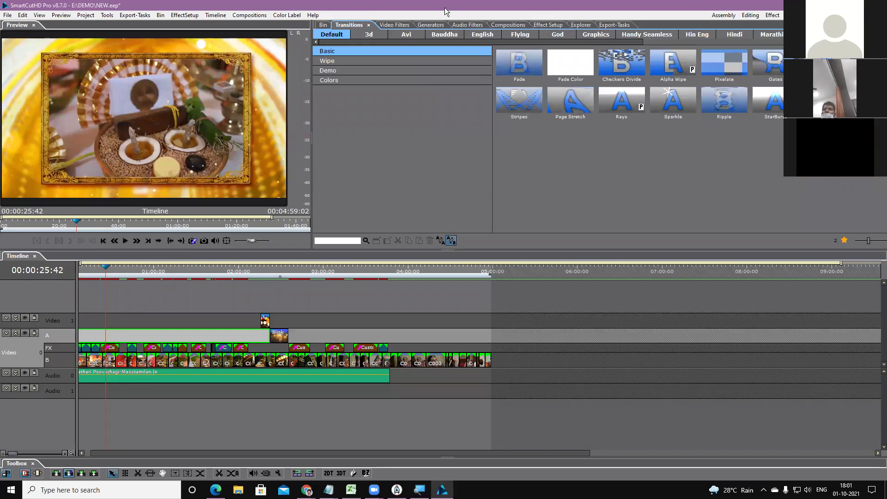
pyautogui.click(440, 240)
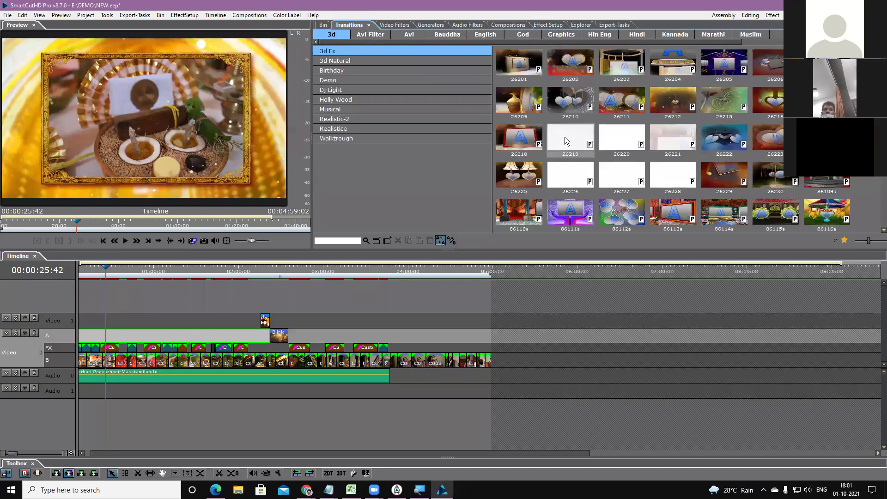
pyautogui.click(374, 36)
pyautogui.click(408, 36)
pyautogui.click(452, 37)
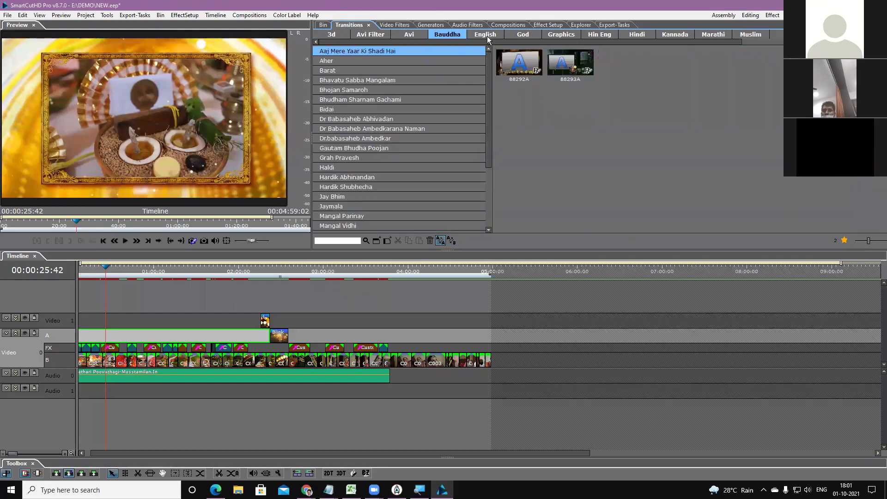
pyautogui.click(487, 36)
pyautogui.click(429, 71)
pyautogui.click(402, 99)
pyautogui.click(409, 148)
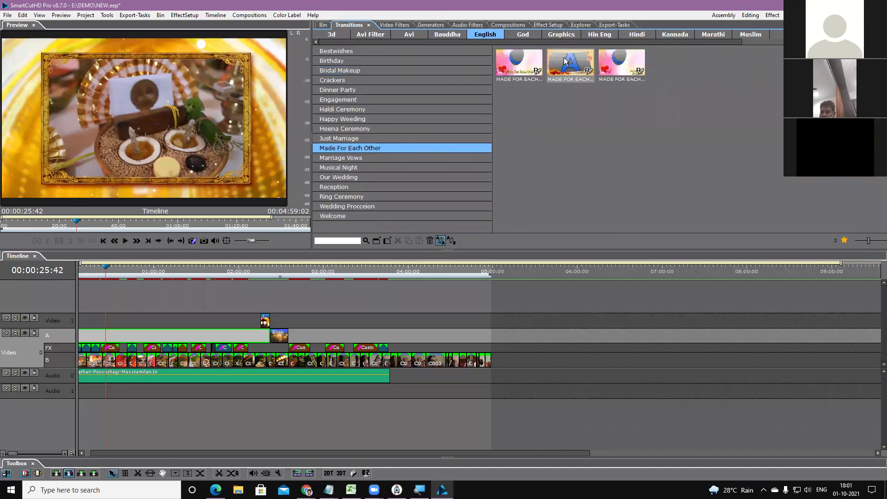
# - Examine the Graphical 1, Graphical 2, Graphical Swipe and Frame categories of the Graphics transitions, ending on Frame
pyautogui.click(564, 35)
pyautogui.click(456, 60)
pyautogui.click(445, 81)
pyautogui.click(441, 99)
pyautogui.click(442, 83)
pyautogui.click(446, 69)
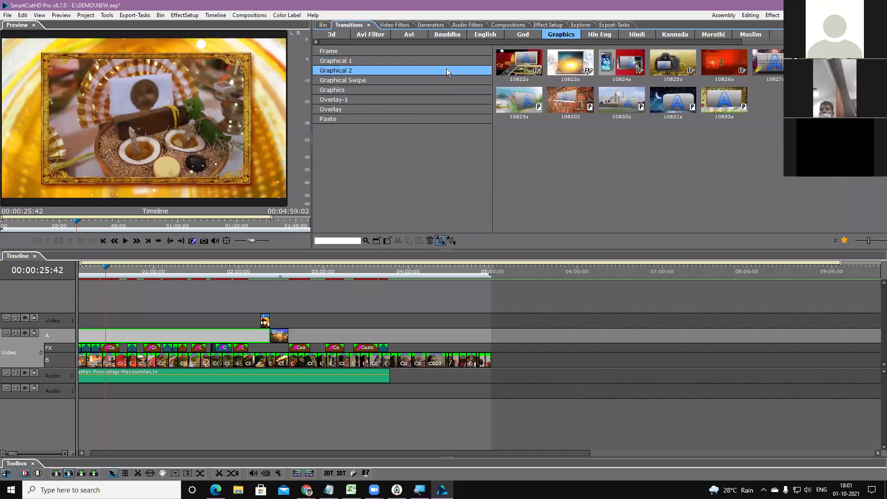
pyautogui.click(447, 59)
pyautogui.click(449, 52)
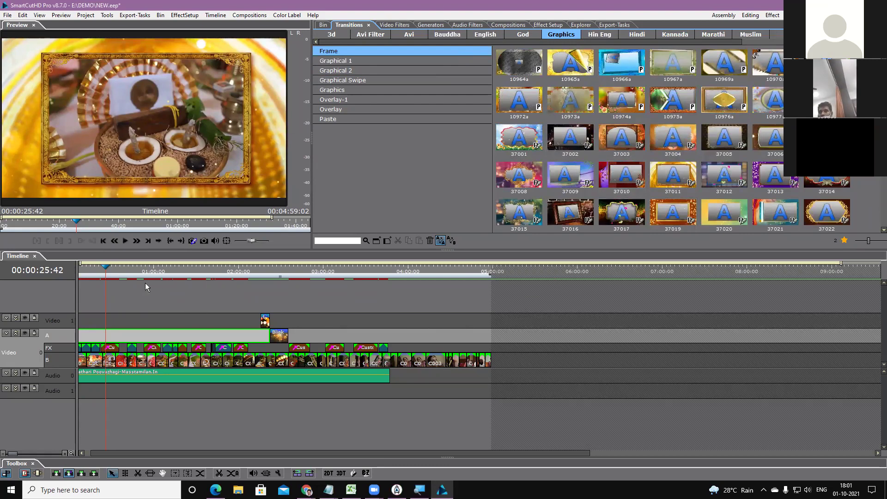
# - Replace the transition spanning 00:00:25:42 on the FX track with Frame transition 37010 and check it on the timeline
pyautogui.scroll(3, 110, 277)
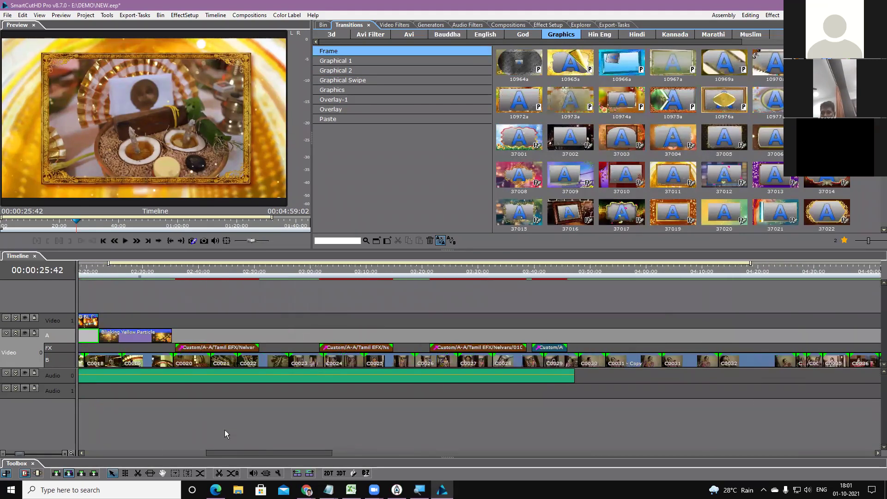
pyautogui.moveTo(255, 453); pyautogui.dragTo(124, 438)
pyautogui.click(622, 175)
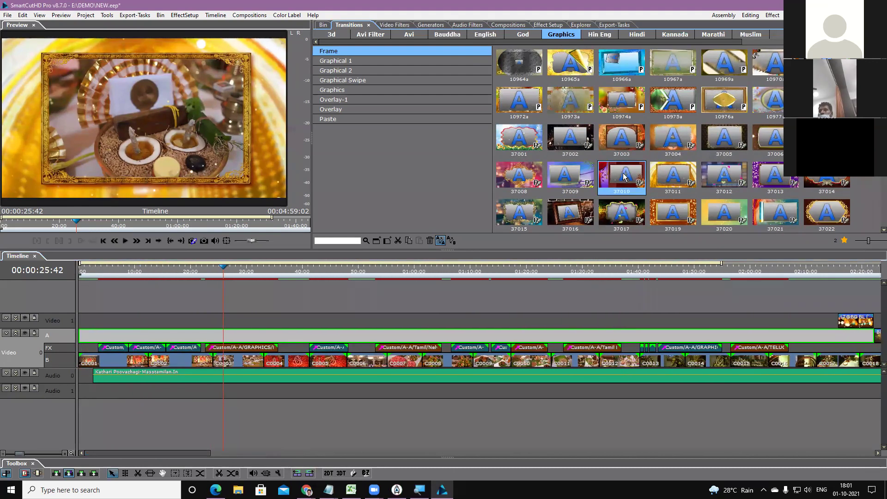
pyautogui.moveTo(626, 175)
pyautogui.mouseDown()
pyautogui.moveTo(405, 242)
pyautogui.moveTo(248, 346)
pyautogui.mouseUp()
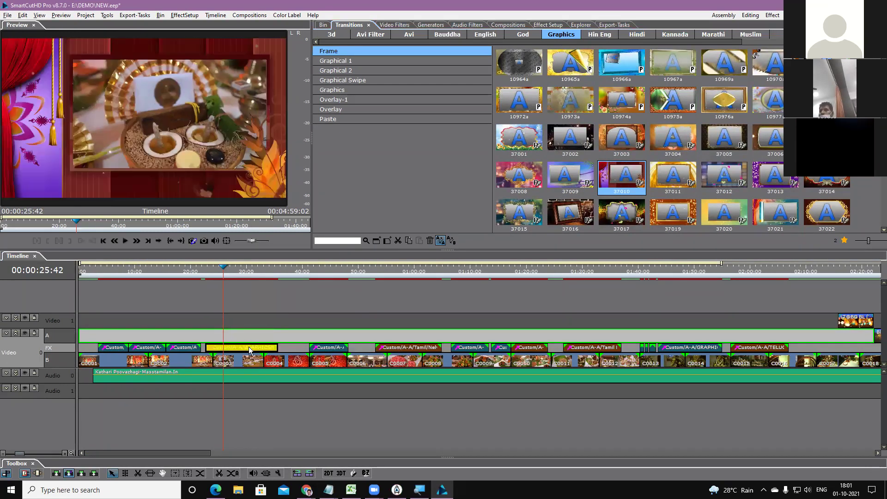
pyautogui.moveTo(218, 275); pyautogui.dragTo(237, 275)
# - Preview the composition at 00:00:43:18 and 00:00:59:27, then view the Tamil title frame at 00:00:58:03 in full screen
pyautogui.click(322, 276)
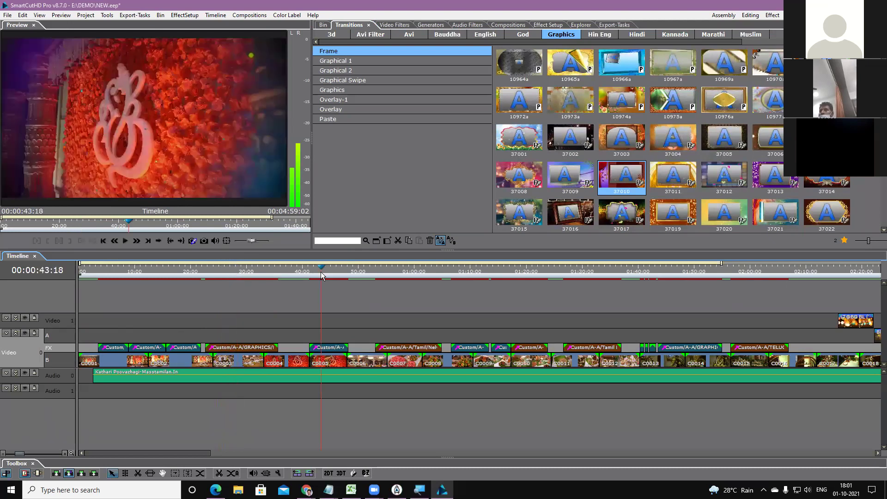
pyautogui.click(413, 276)
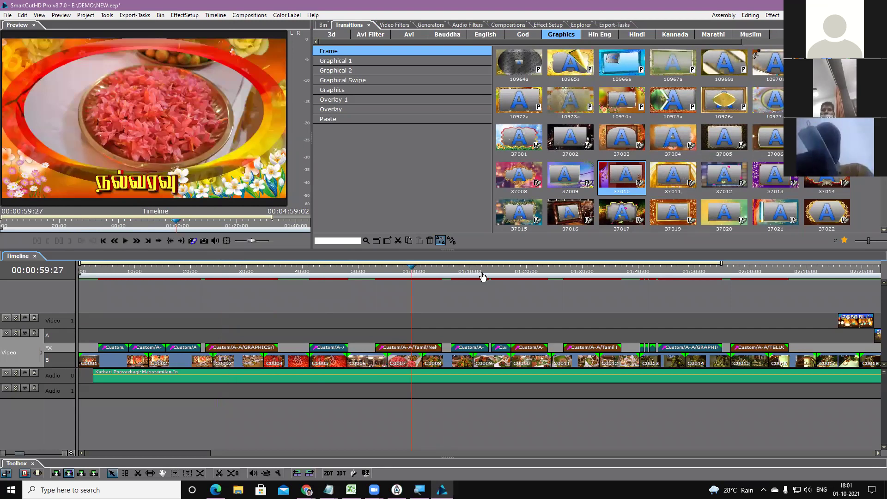
pyautogui.click(403, 272)
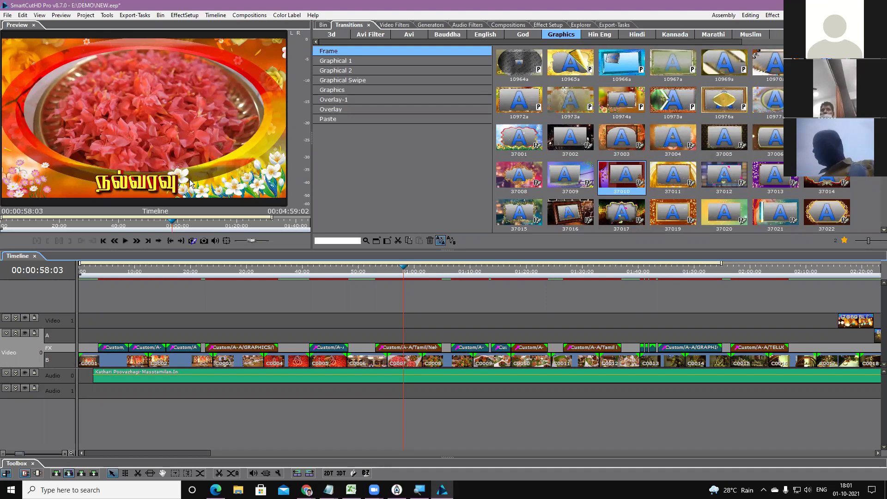
pyautogui.doubleClick(158, 99)
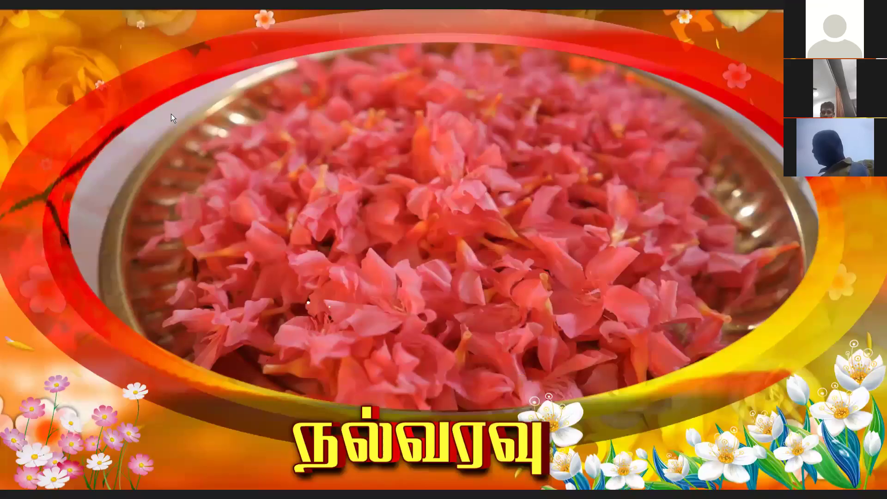
pyautogui.doubleClick(172, 114)
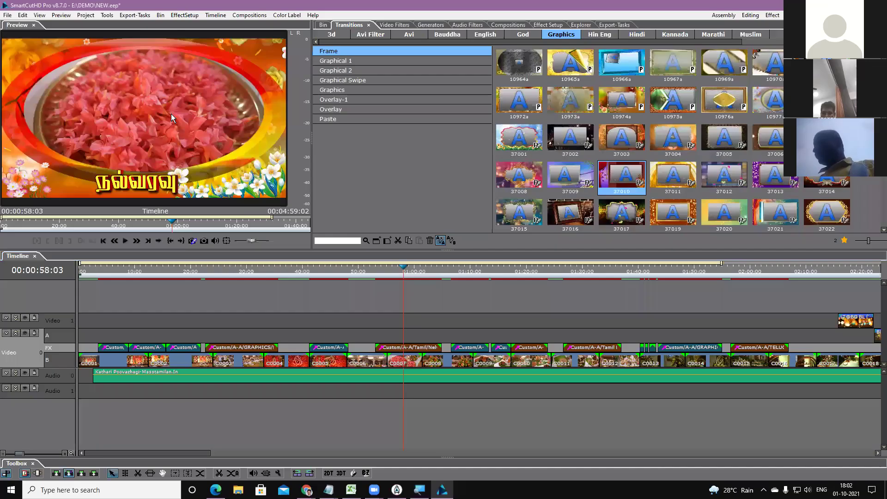
# - Ungroup the composition's timeline items and open the title graphic of the transition at 00:00:58:03 for editing in ez aston
pyautogui.click(406, 352)
pyautogui.rightClick(406, 352)
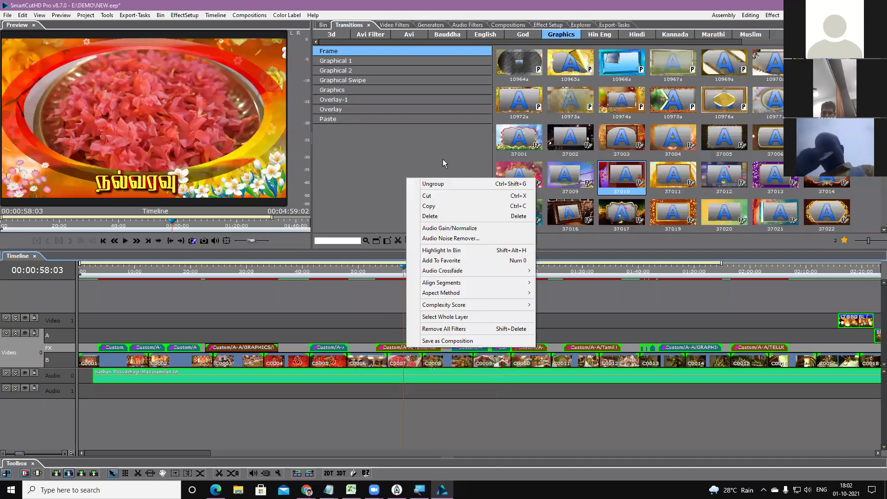
pyautogui.click(442, 264)
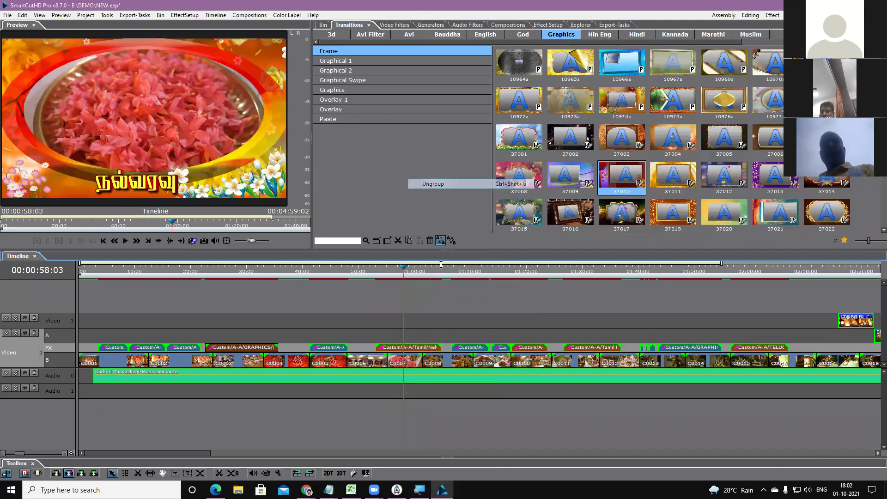
pyautogui.rightClick(419, 350)
pyautogui.click(448, 445)
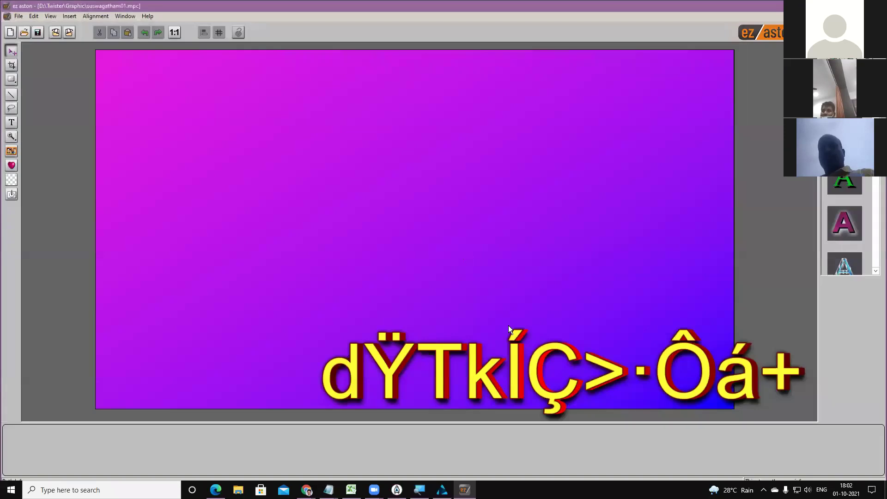
# - Delete the existing yellow title text from suswagatham01.mpc
pyautogui.click(416, 331)
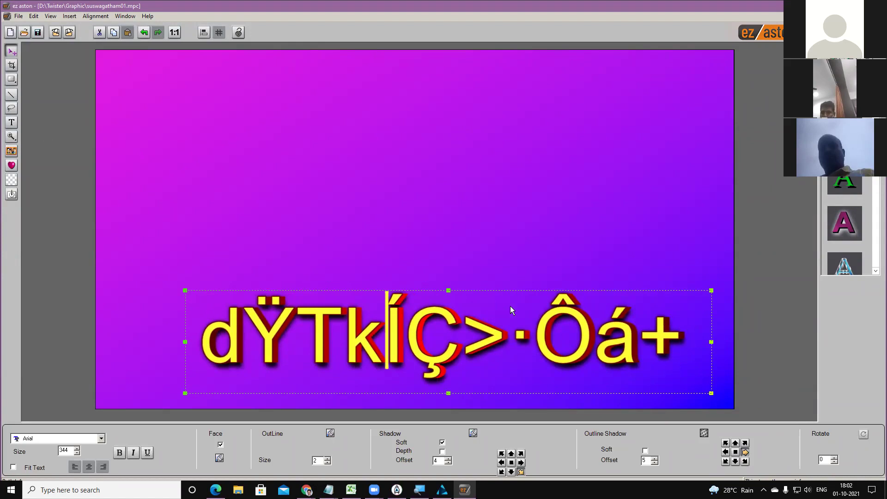
pyautogui.click(515, 289)
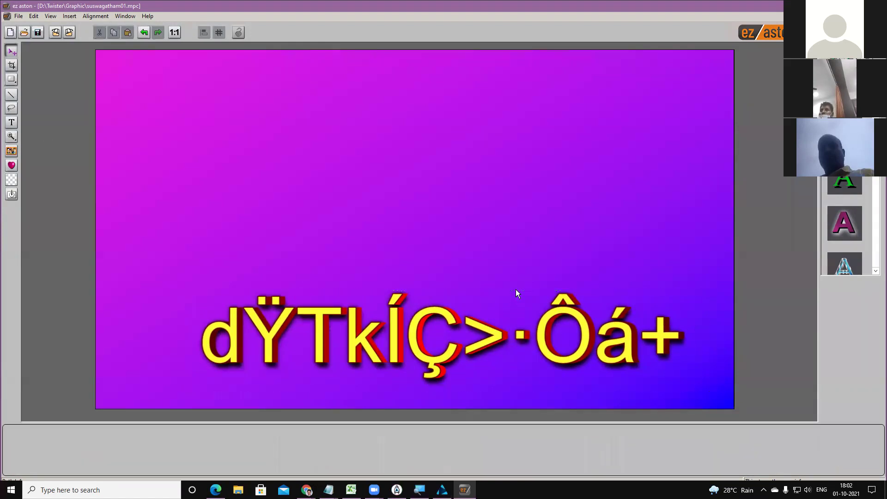
pyautogui.click(456, 323)
pyautogui.press('Delete')
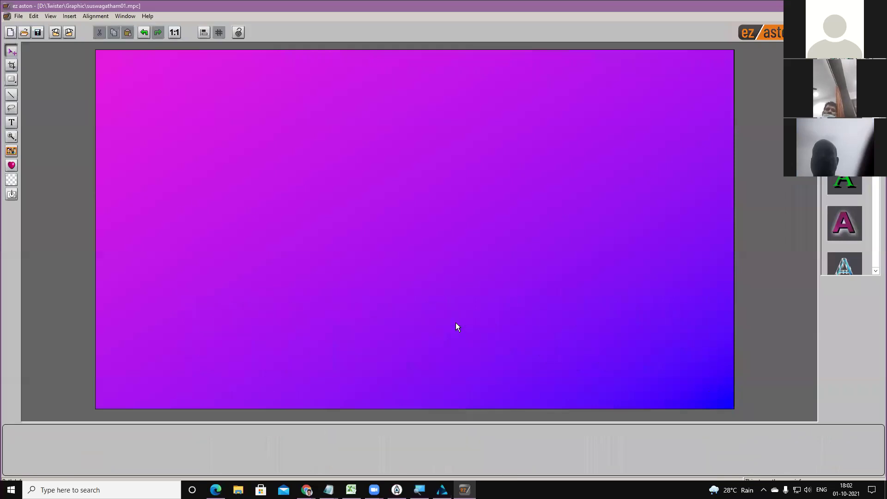
# - Insert the E_welcome.mgf clipart from the Eng-LG category after browsing the Eng-LG Fly titles
pyautogui.click(12, 165)
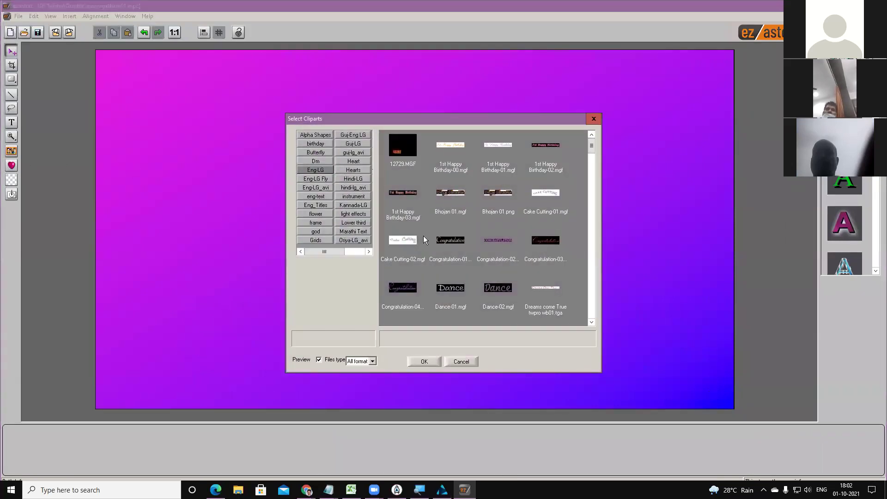
pyautogui.scroll(-3, 425, 242)
pyautogui.click(316, 180)
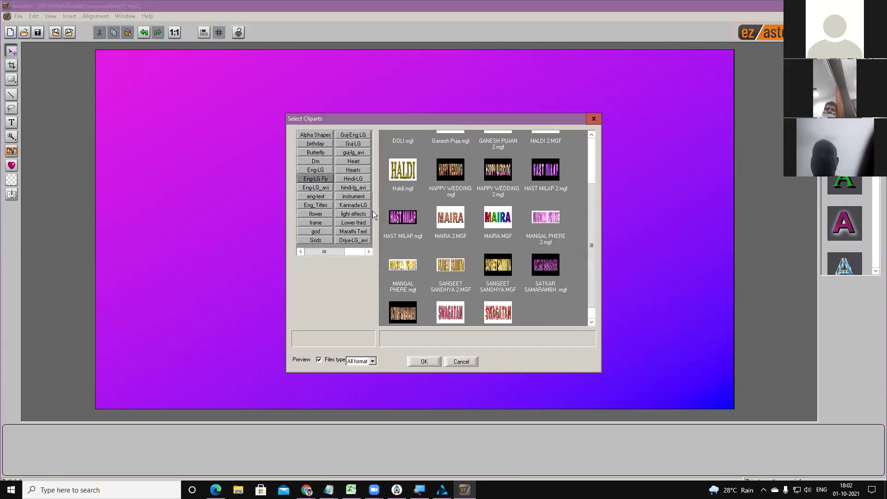
pyautogui.scroll(-1, 444, 245)
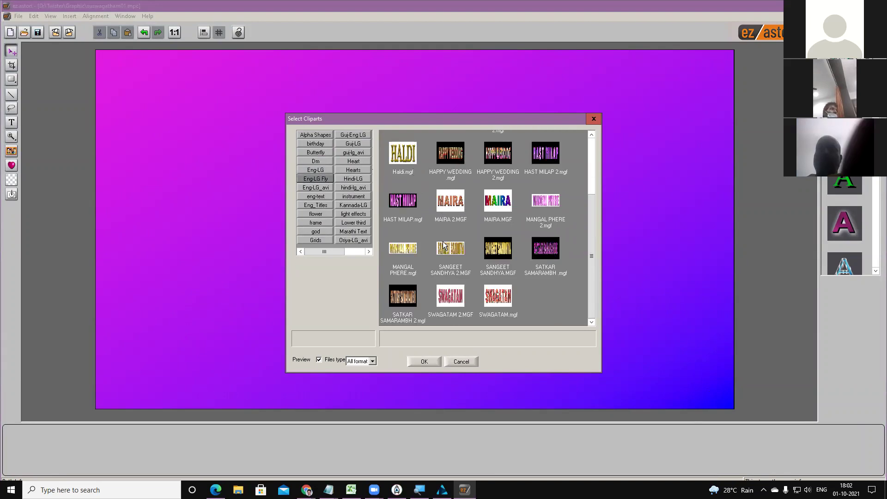
pyautogui.scroll(5, 441, 240)
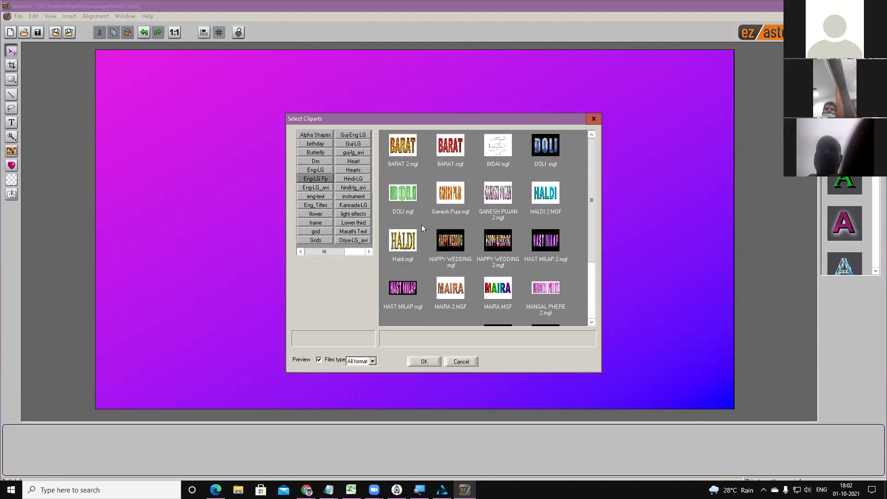
pyautogui.click(314, 170)
pyautogui.scroll(-12, 525, 233)
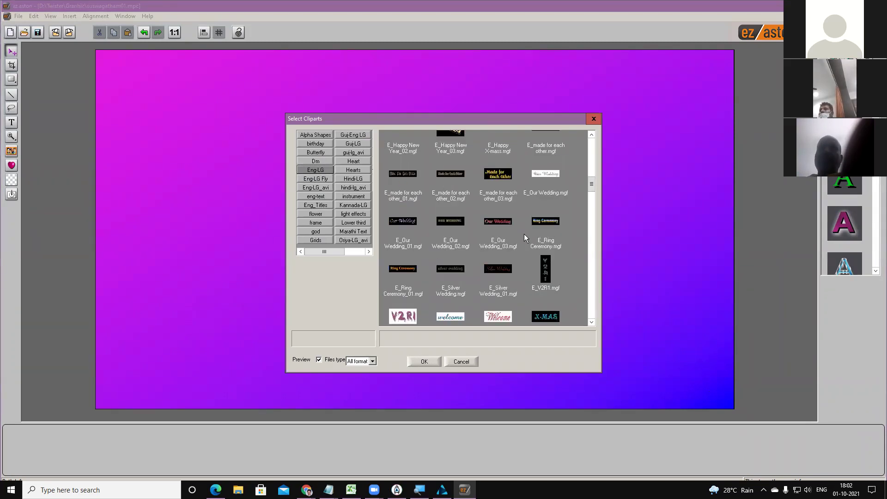
pyautogui.click(449, 317)
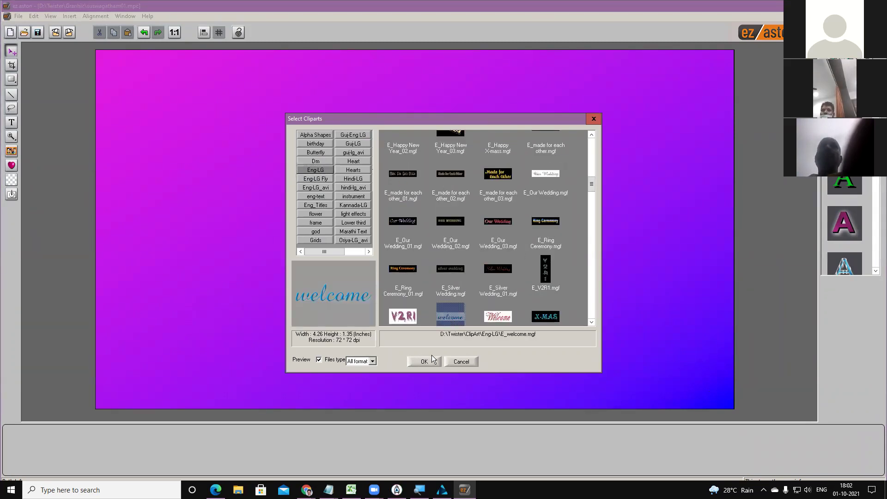
pyautogui.click(425, 359)
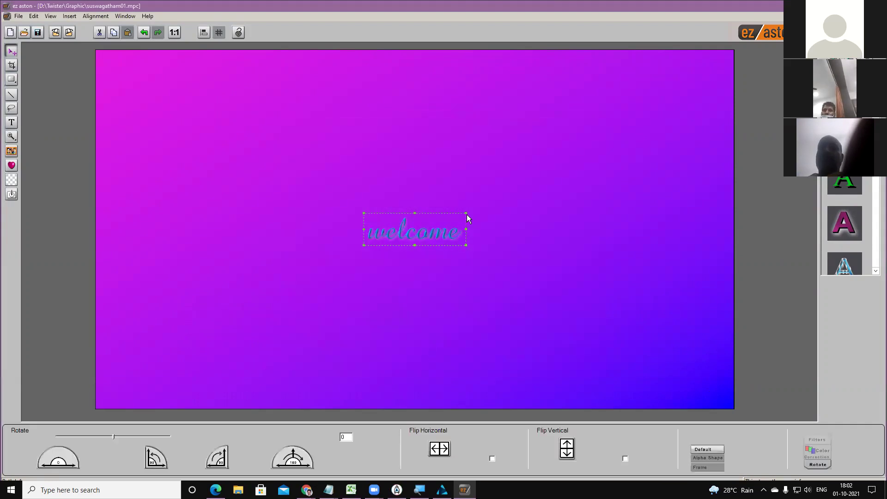
# - Enlarge the welcome clipart and place it near the canvas's lower edge, then export the graphic and return to the SmartCutHD Pro timeline
pyautogui.moveTo(466, 213); pyautogui.dragTo(683, 145)
pyautogui.moveTo(535, 164); pyautogui.dragTo(380, 344)
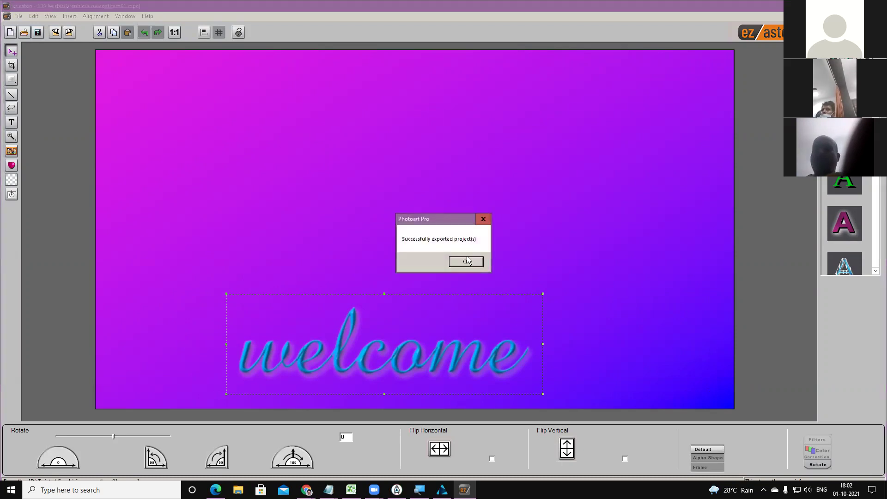
pyautogui.click(467, 262)
pyautogui.hotkey('alt', 'F4')
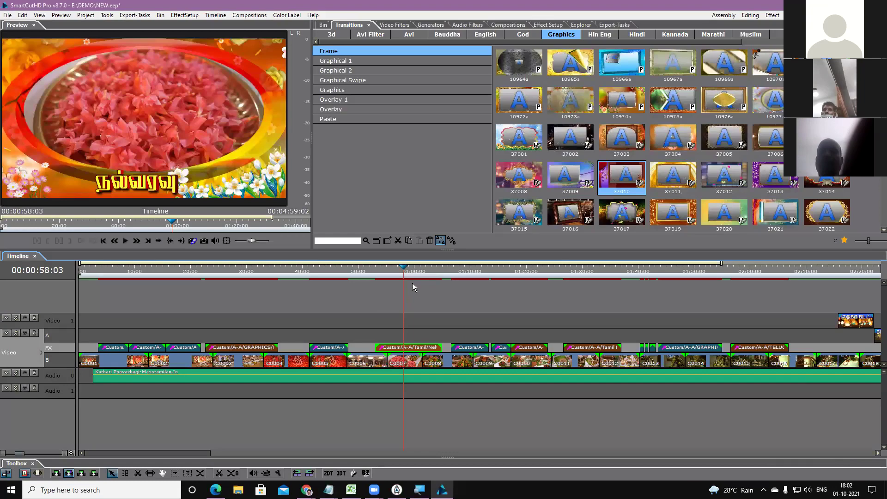
# - Check the edited welcome title in full screen, then preview the timeline at 00:01:09:43, 00:01:20:10 and 00:02:27:09
pyautogui.doubleClick(187, 152)
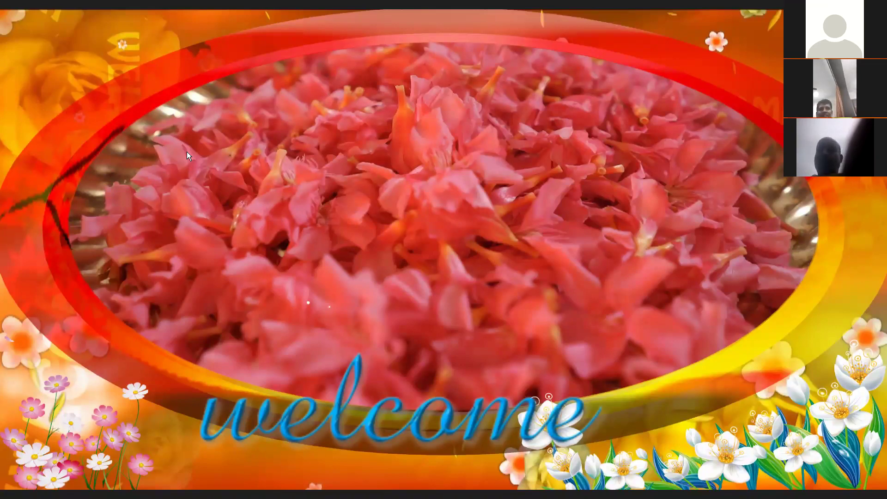
pyautogui.doubleClick(186, 151)
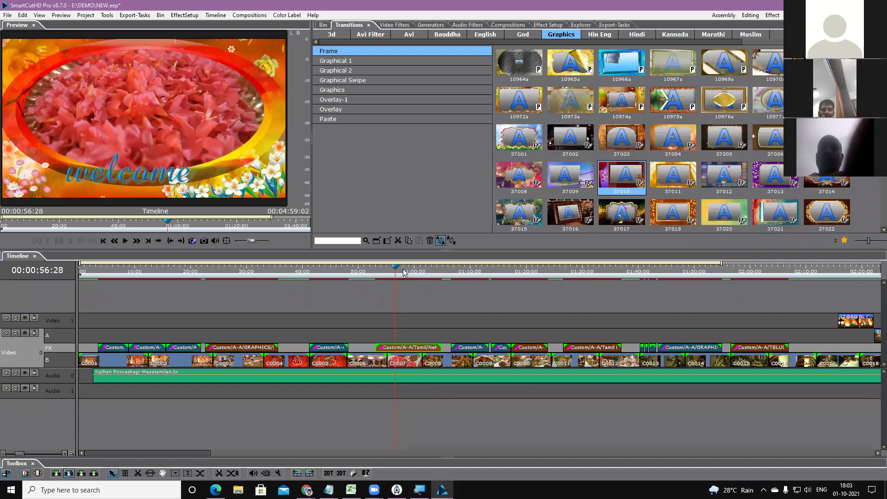
pyautogui.click(429, 272)
pyautogui.click(470, 273)
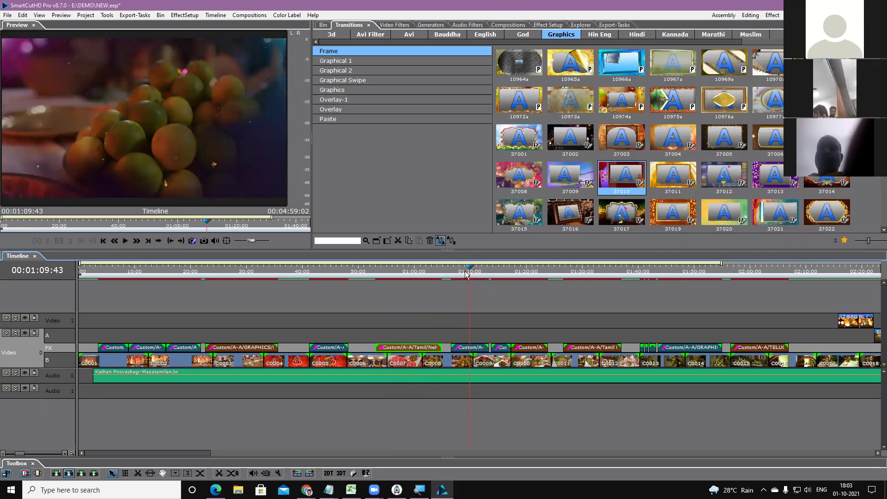
pyautogui.click(529, 274)
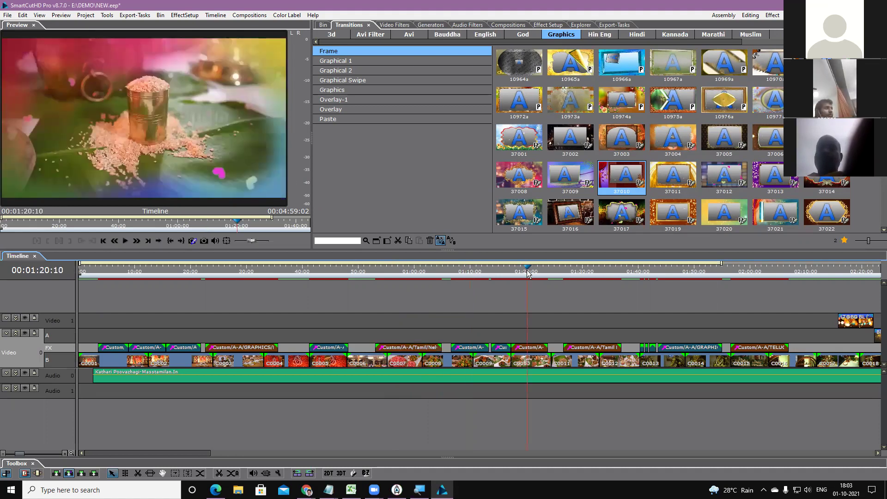
pyautogui.scroll(-4, 518, 303)
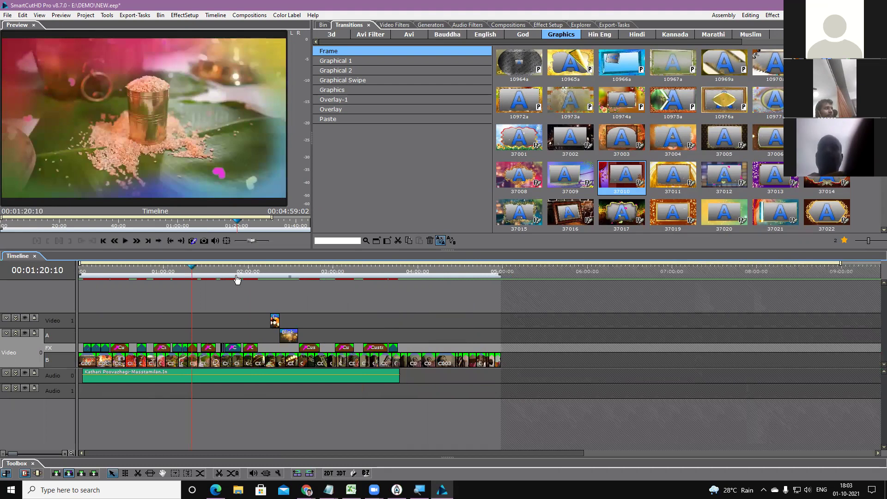
pyautogui.moveTo(236, 275); pyautogui.dragTo(286, 274)
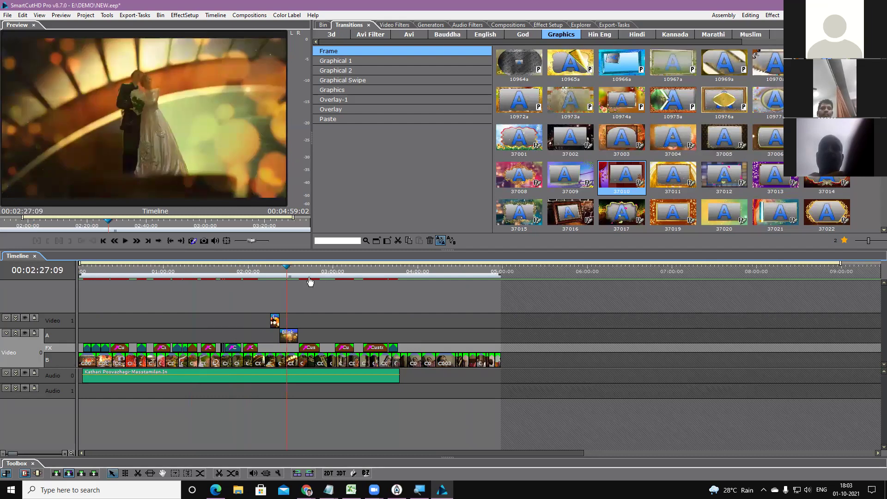
# - Replace the FX-track transition at 00:02:42:44 with 10549a from the Graphical 1 category and preview it at 00:02:45:09
pyautogui.click(309, 273)
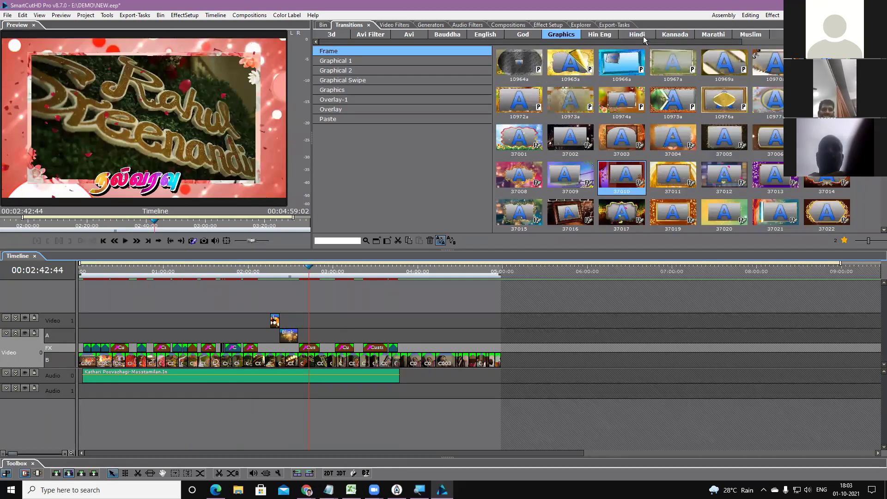
pyautogui.click(369, 80)
pyautogui.click(371, 72)
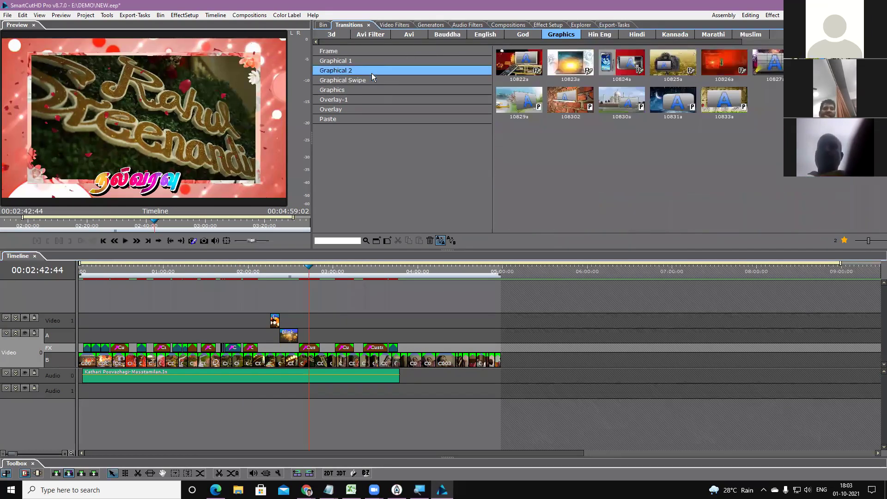
pyautogui.click(381, 61)
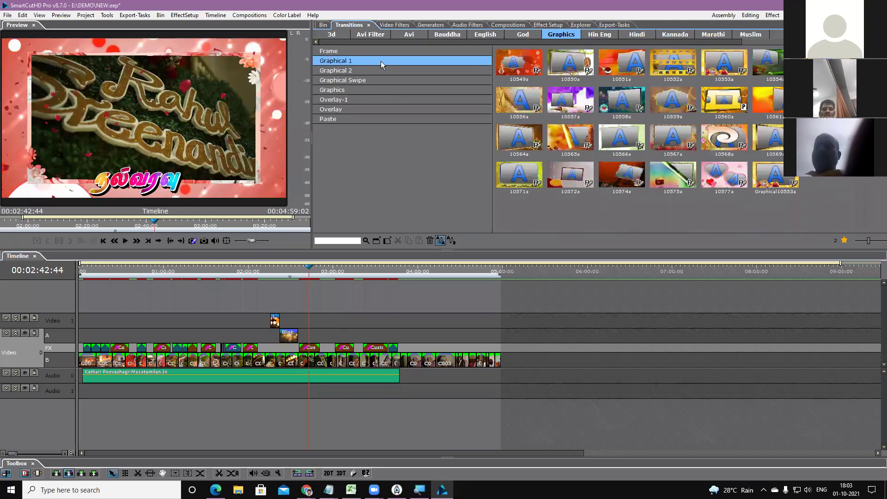
pyautogui.click(524, 68)
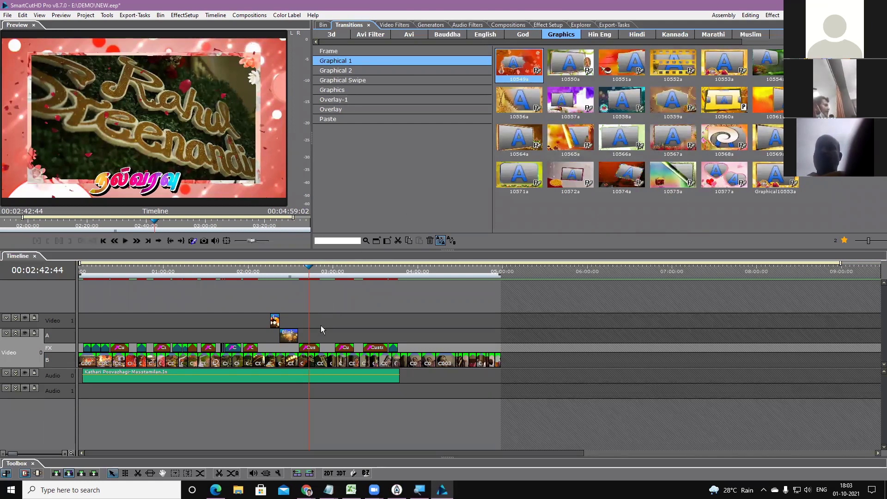
pyautogui.click(310, 347)
pyautogui.moveTo(311, 347); pyautogui.dragTo(310, 347)
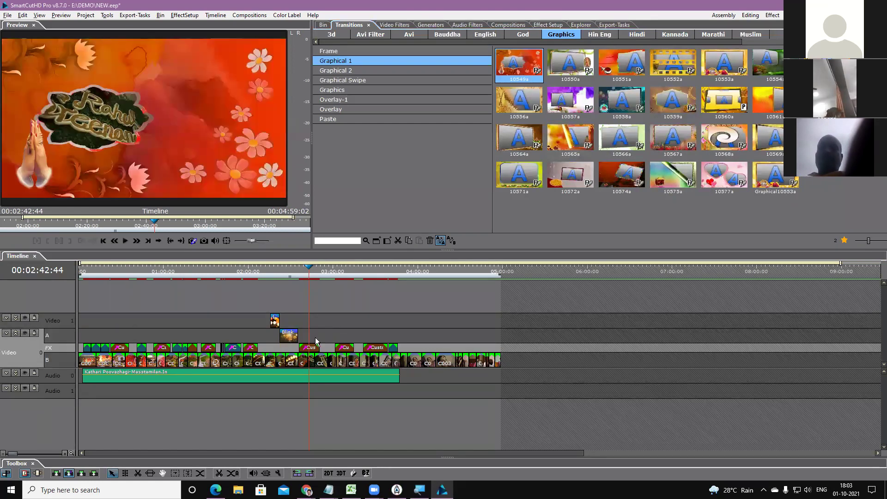
pyautogui.moveTo(310, 276); pyautogui.dragTo(312, 275)
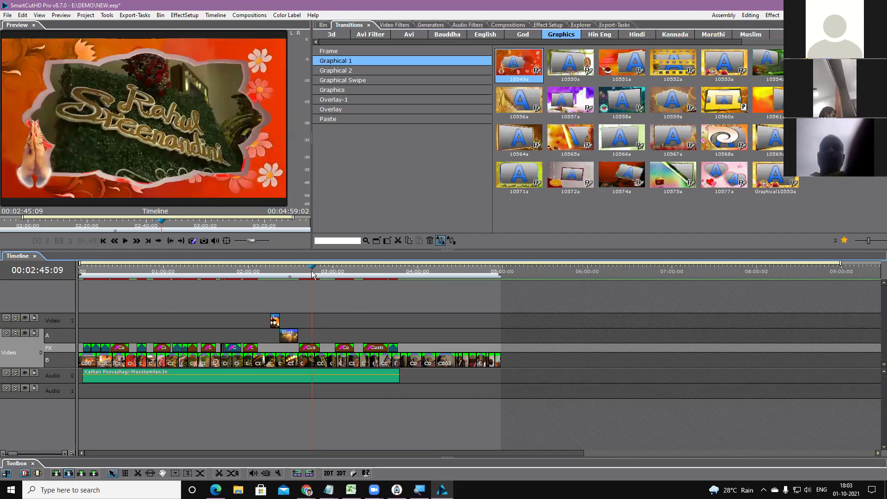
# - Move the playhead to 00:03:07:05, browse the Graphical 2, Graphical 1 and Frame transitions, and enlarge the thumbnails
pyautogui.click(343, 272)
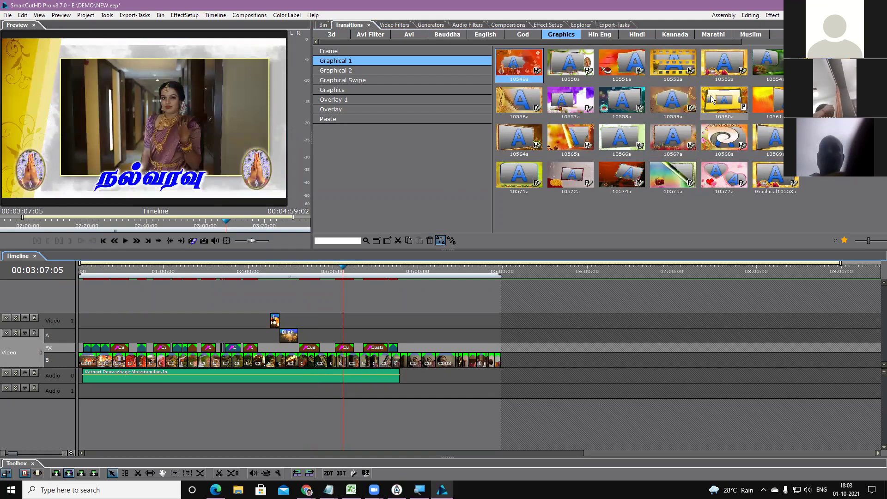
pyautogui.click(370, 72)
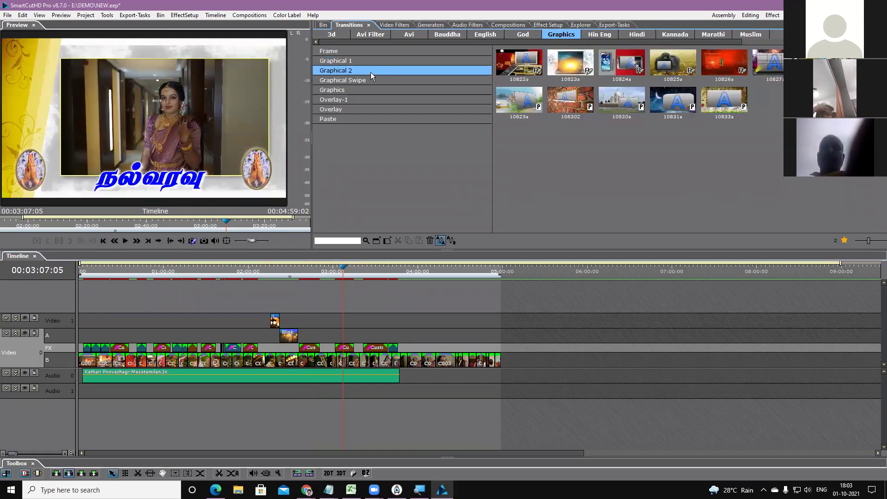
pyautogui.click(349, 59)
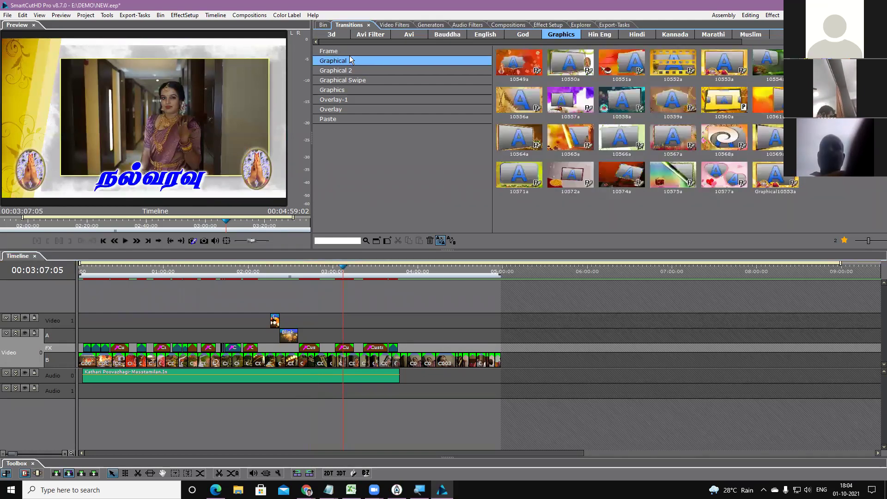
pyautogui.click(351, 53)
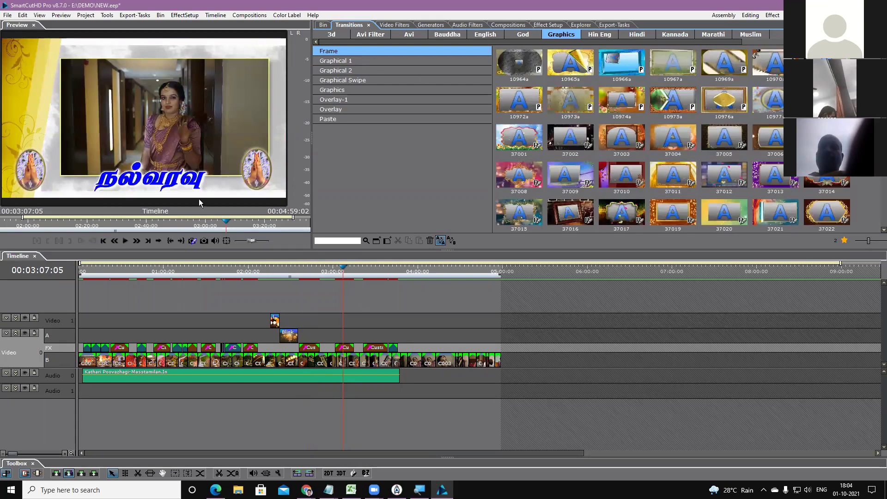
pyautogui.scroll(-1, 770, 164)
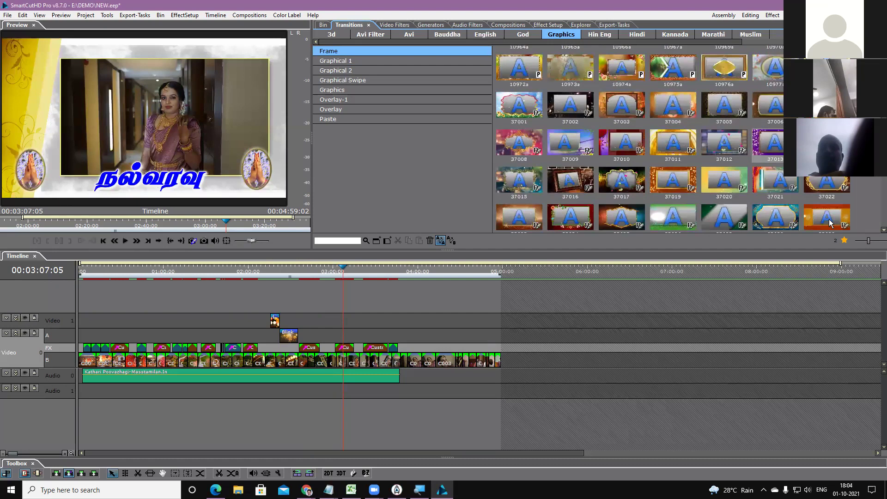
pyautogui.scroll(-1, 829, 212)
pyautogui.click(806, 214)
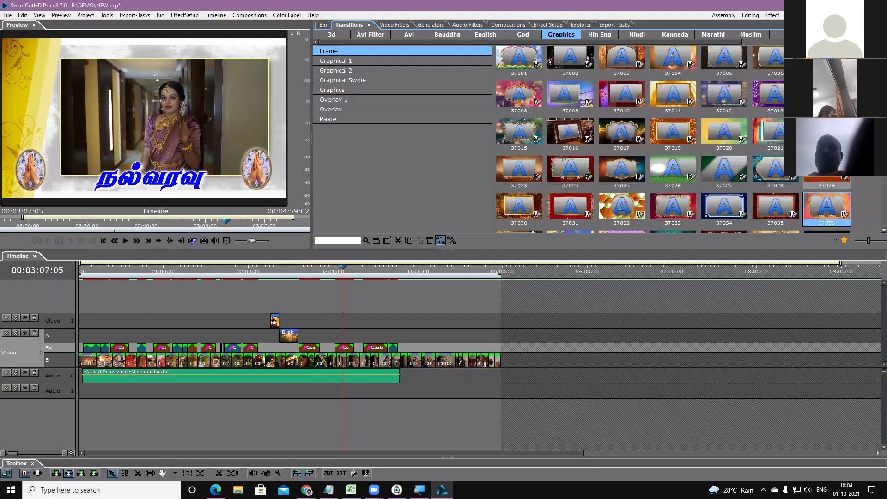
pyautogui.scroll(1, 870, 241)
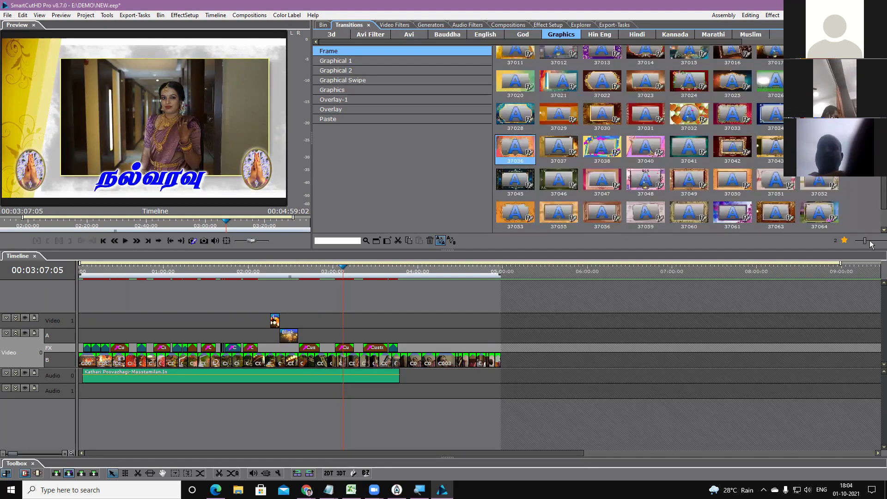
pyautogui.moveTo(865, 241); pyautogui.dragTo(886, 241)
pyautogui.scroll(-8, 669, 138)
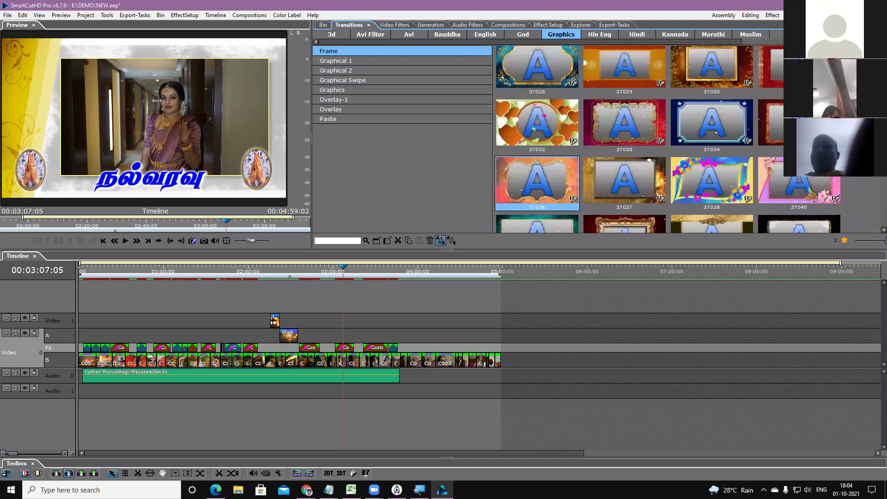
# - Replace the FX-track transition at 00:03:07:05 with Frame transition 37029 and check the result in full screen
pyautogui.scroll(1, 668, 139)
pyautogui.click(624, 115)
pyautogui.doubleClick(142, 146)
pyautogui.doubleClick(142, 146)
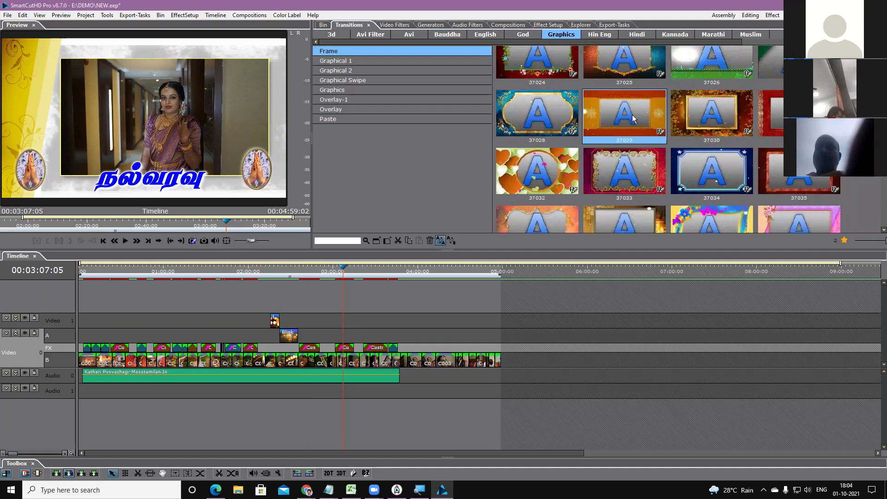
pyautogui.click(348, 351)
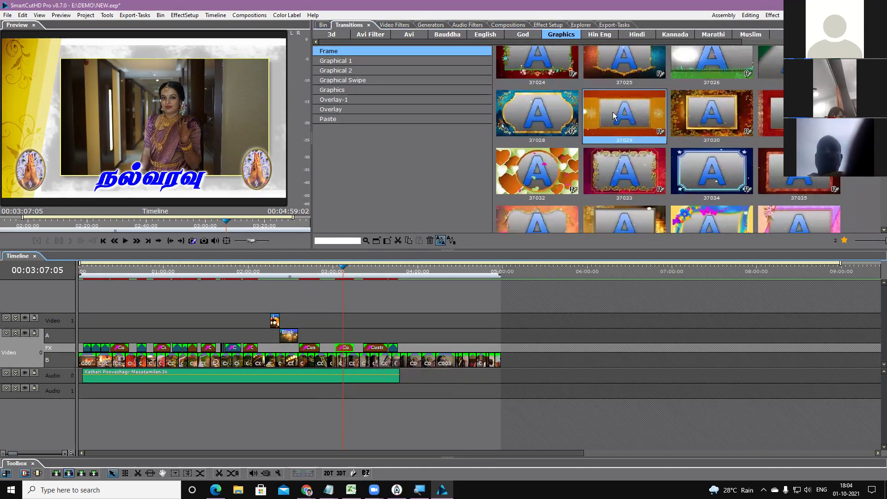
pyautogui.moveTo(628, 105); pyautogui.dragTo(342, 344)
pyautogui.doubleClick(164, 133)
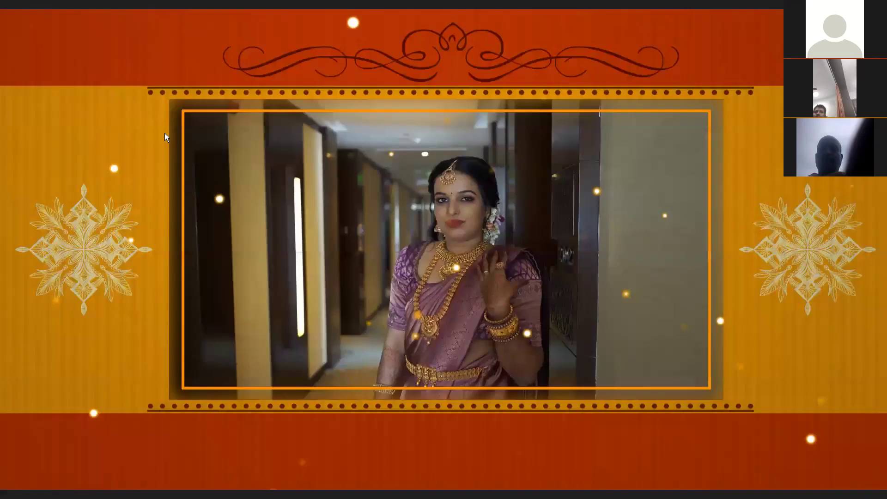
pyautogui.doubleClick(164, 133)
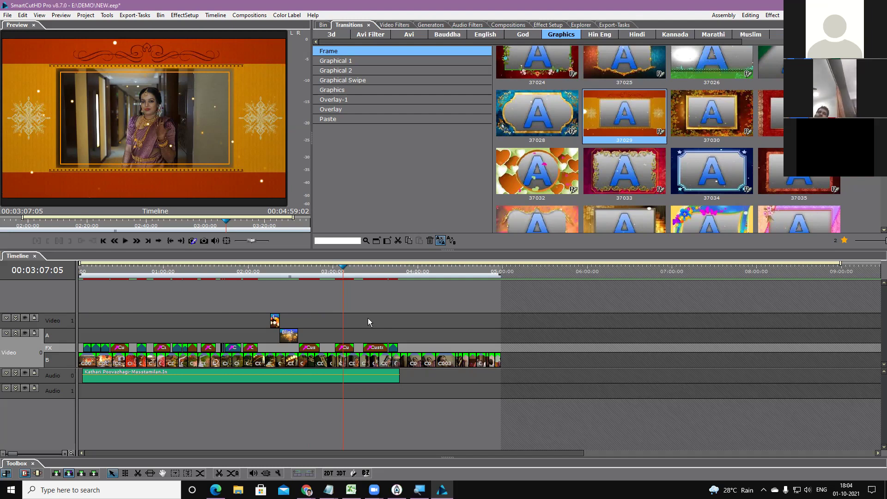
# - Select everything on the timeline except the clips on video track B, and group the selection
pyautogui.click(479, 389)
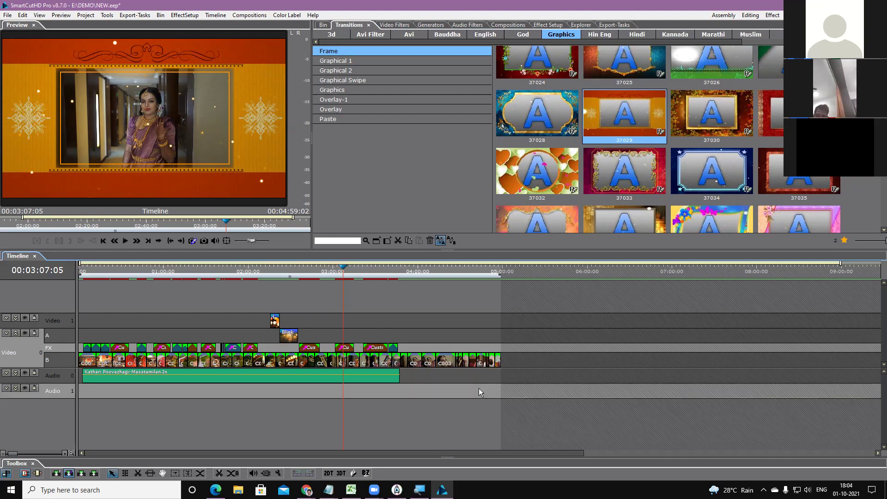
pyautogui.hotkey('ctrl', 'a')
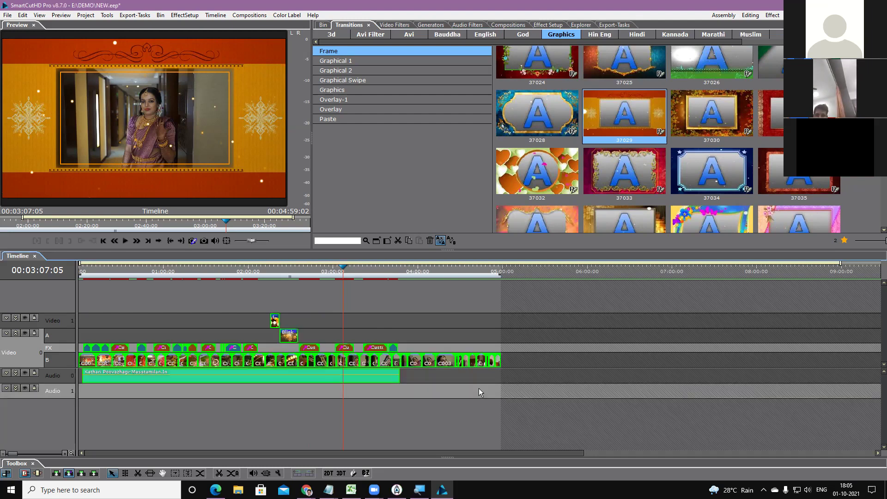
pyautogui.moveTo(542, 357); pyautogui.dragTo(67, 362)
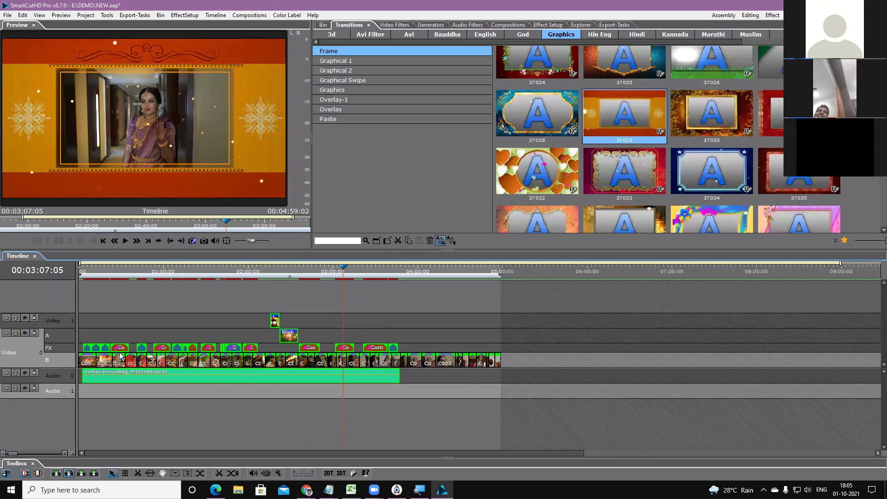
pyautogui.rightClick(318, 377)
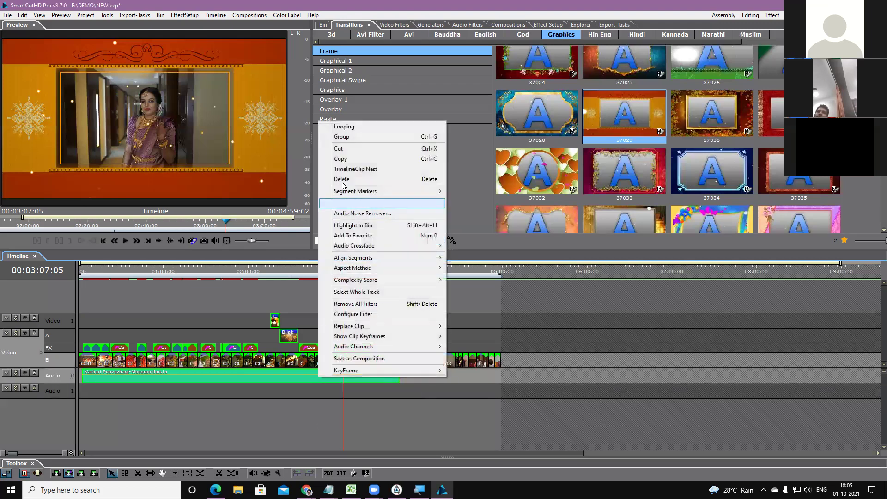
pyautogui.click(354, 136)
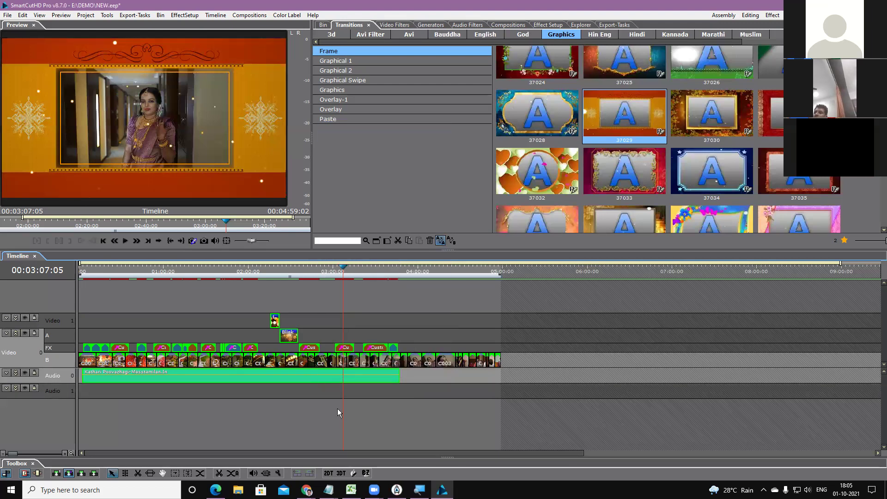
# - Start saving the grouped selection as a composition and add a folder named NEW under Compositions
pyautogui.rightClick(343, 377)
pyautogui.click(367, 359)
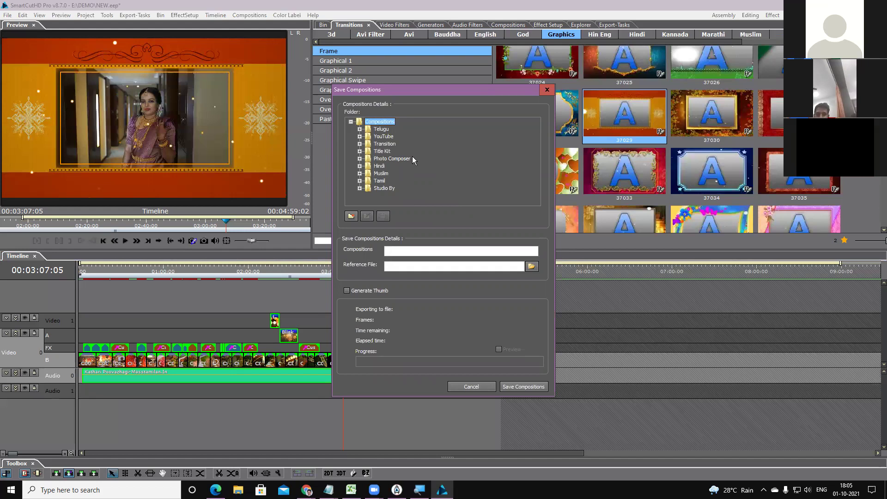
pyautogui.click(360, 188)
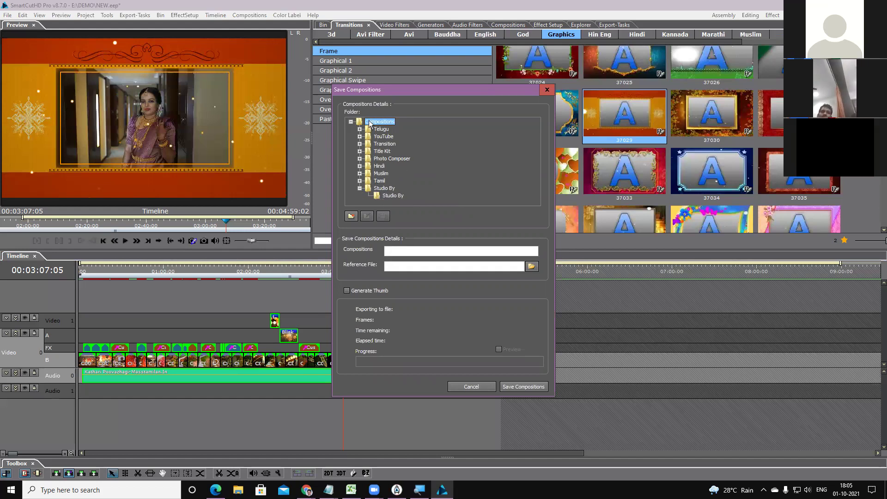
pyautogui.click(360, 189)
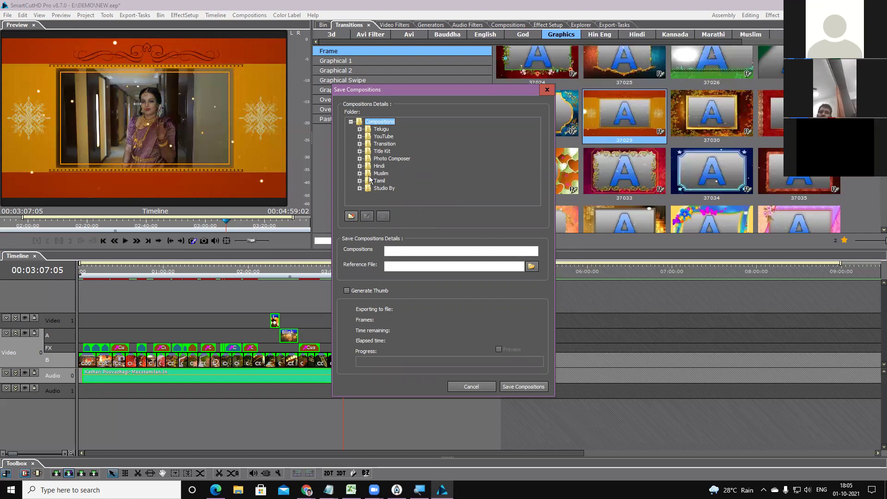
pyautogui.click(351, 217)
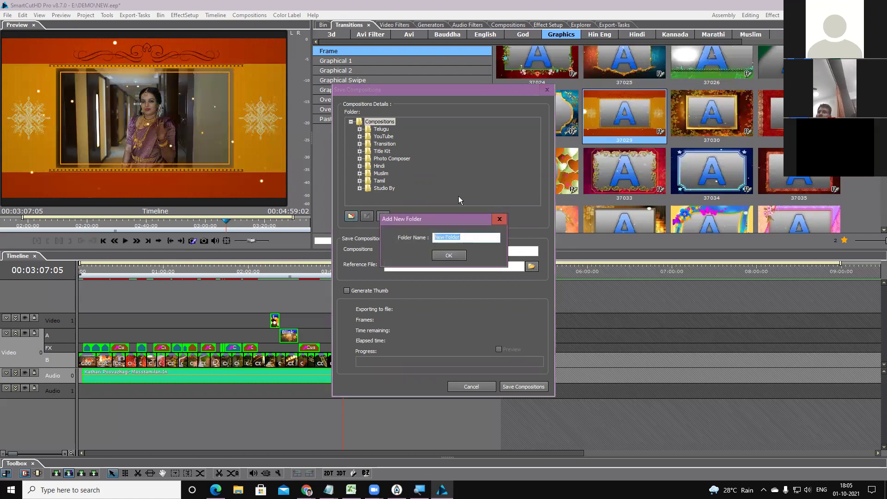
pyautogui.write('NEW')
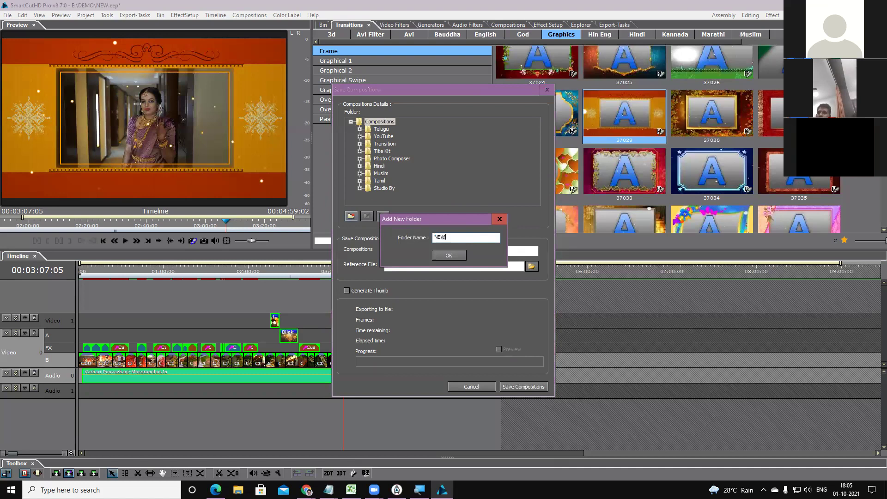
pyautogui.click(446, 255)
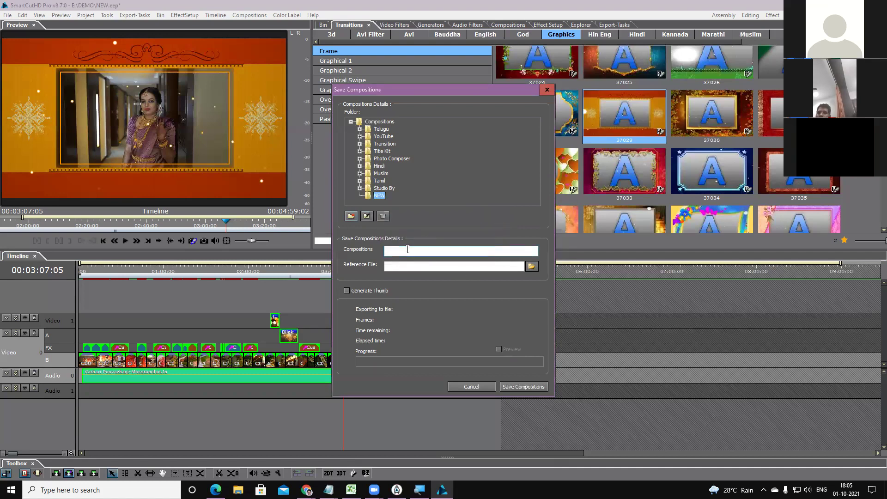
# - Add a subfolder named NEW-C inside the NEW compositions folder
pyautogui.click(352, 216)
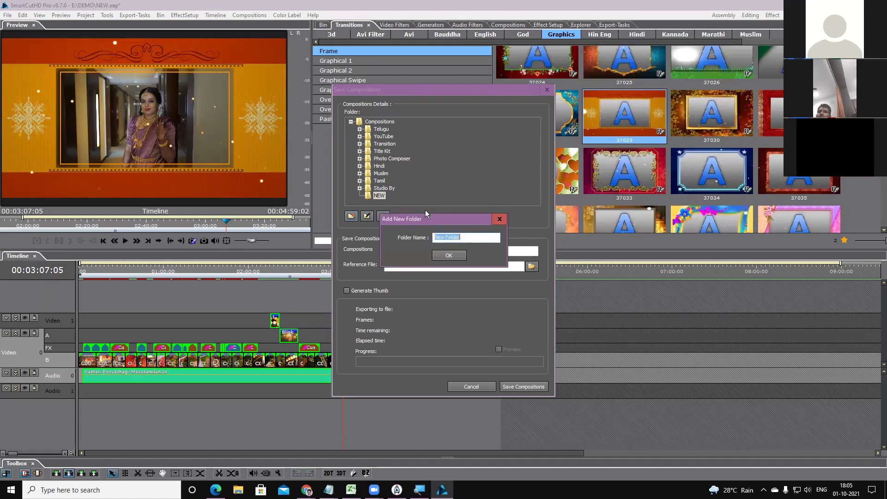
pyautogui.write('NEW')
pyautogui.write('-1')
pyautogui.click(452, 254)
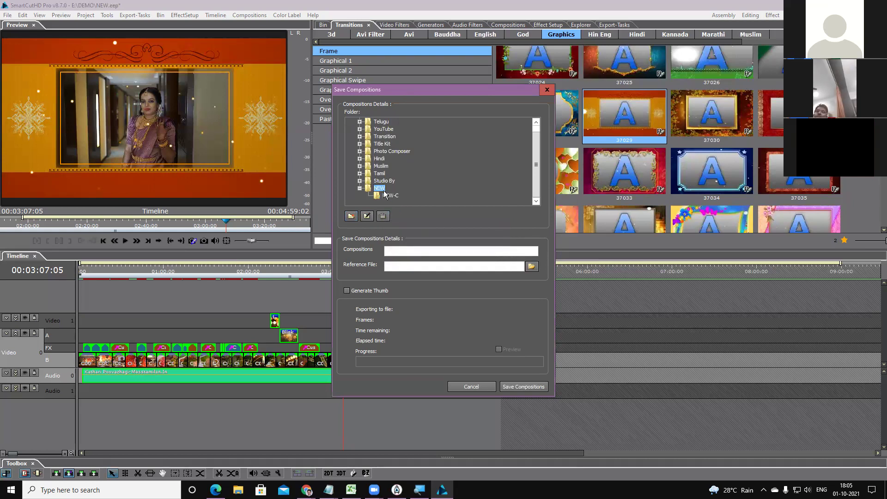
# - Save the composition in the NEW-C folder under the name "Pada songe"
pyautogui.click(390, 197)
pyautogui.click(393, 248)
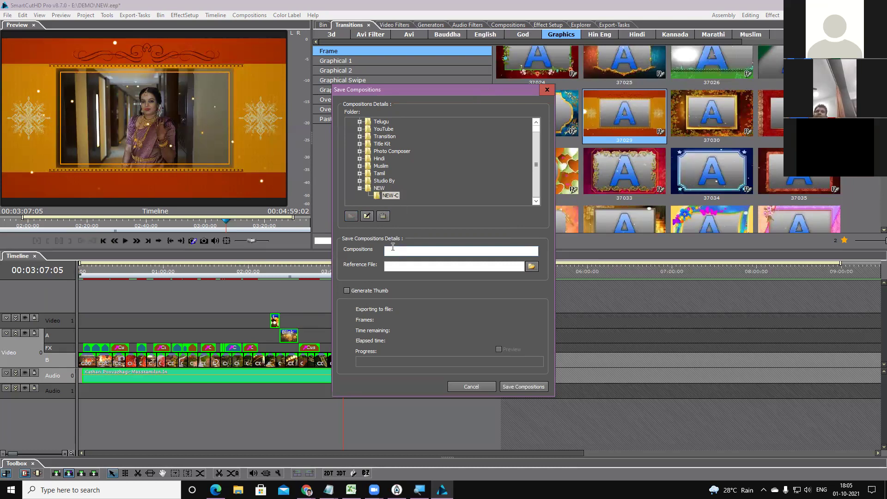
pyautogui.write('Pada')
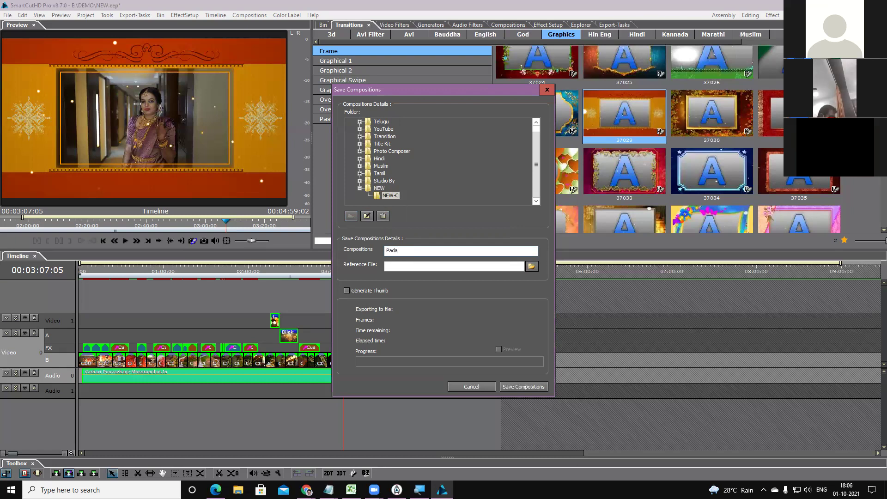
pyautogui.write(' songe')
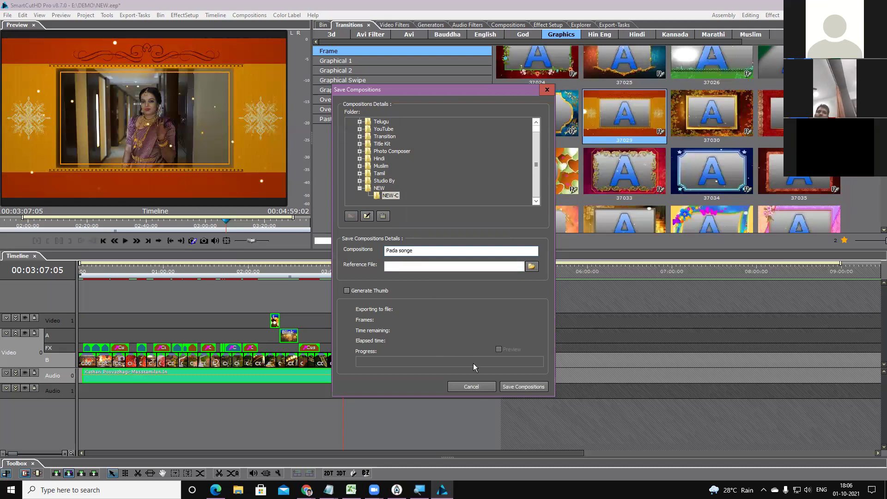
pyautogui.click(530, 386)
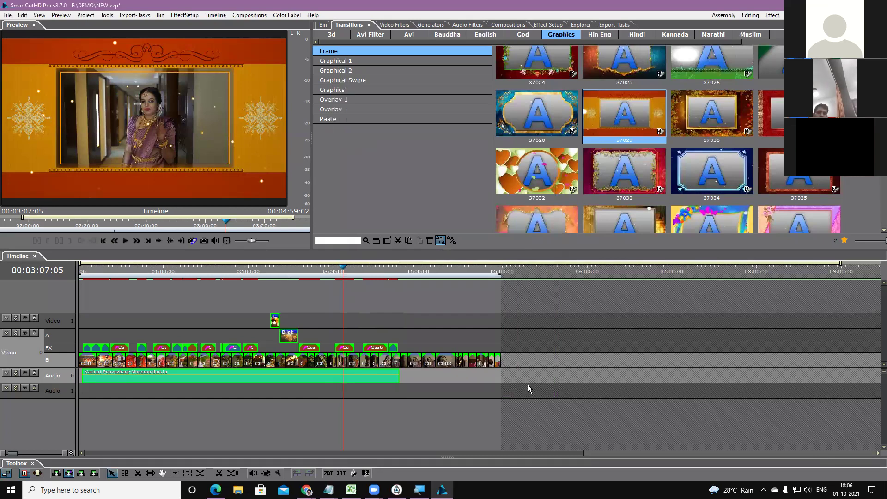
# - Clear the timeline by deleting all of its clips, effects, titles and audio
pyautogui.click(414, 382)
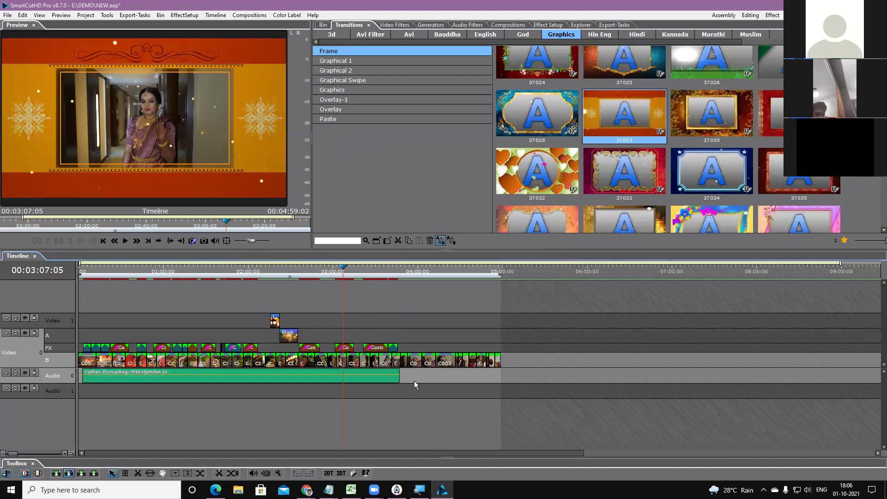
pyautogui.hotkey('ctrl', 'a')
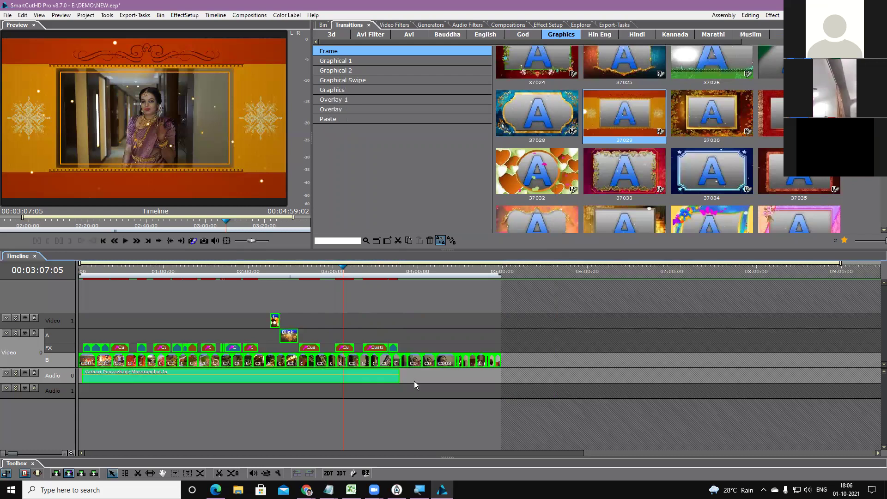
pyautogui.press('Delete')
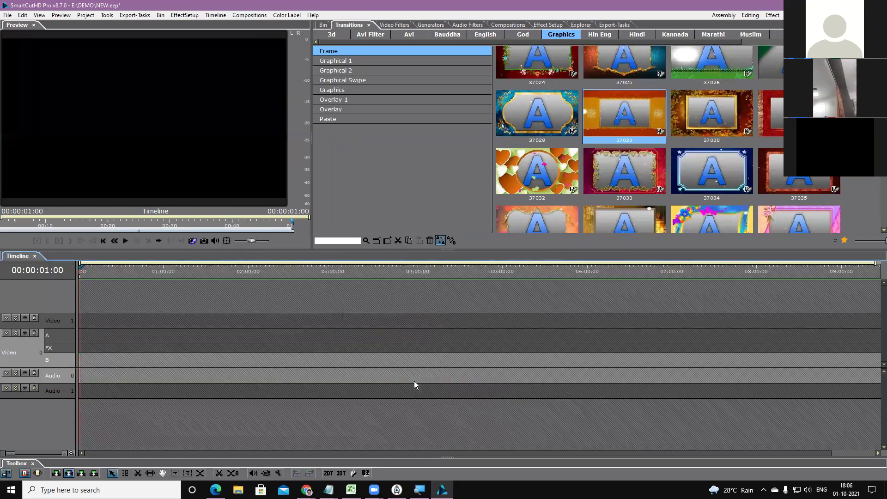
# - Add a folder named Co-2 to the bin
pyautogui.click(319, 25)
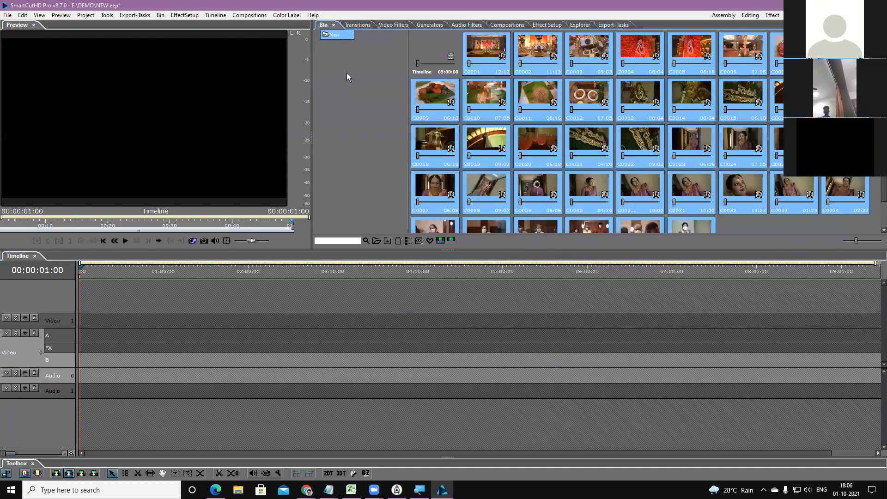
pyautogui.rightClick(338, 90)
pyautogui.click(365, 95)
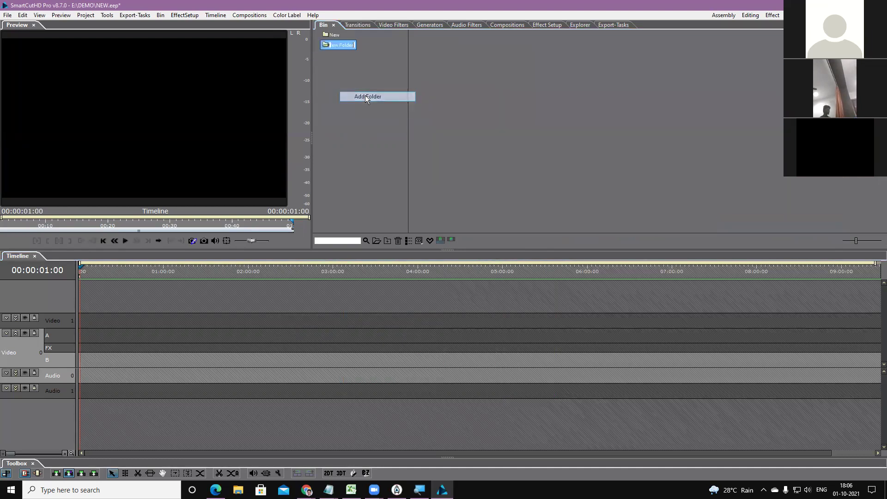
pyautogui.write('Co-2')
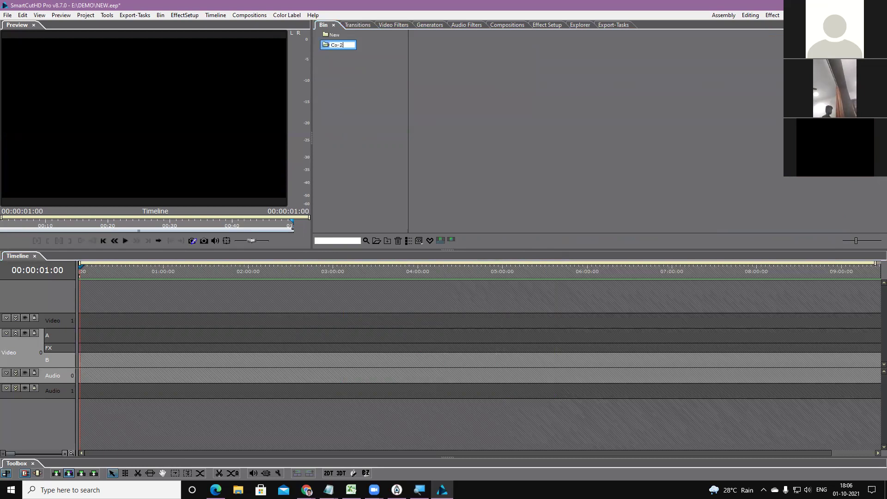
# - Import the clips KARO8065.MOV through KARO8110.MOV from the 3 Mail folder in SOUTH WEDDING FOTTAGE into the Co-2 bin folder
pyautogui.rightClick(478, 91)
pyautogui.click(502, 95)
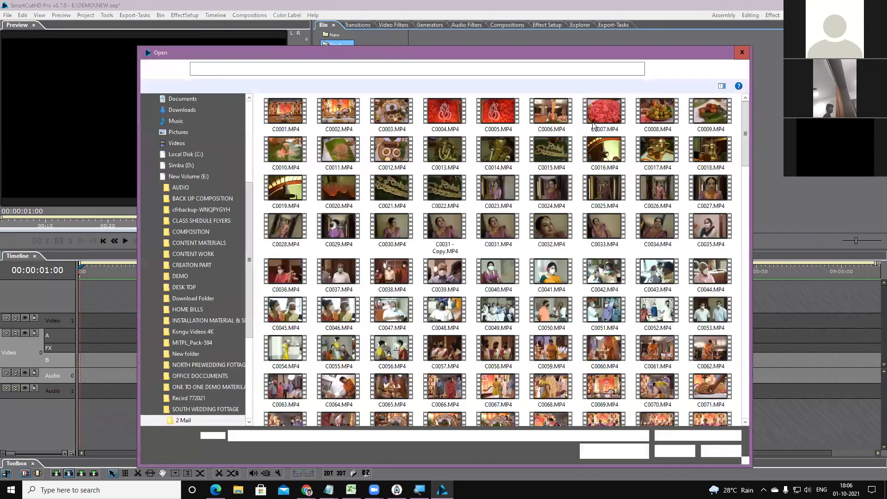
pyautogui.click(297, 69)
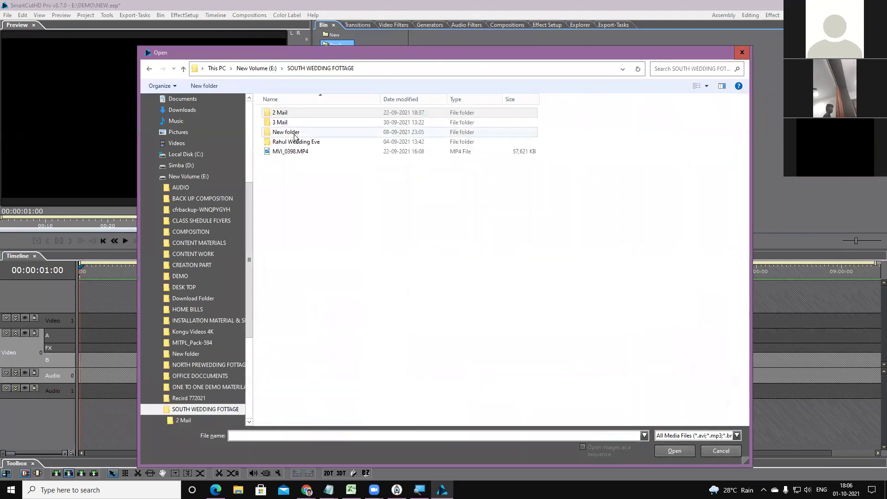
pyautogui.doubleClick(287, 122)
pyautogui.click(306, 105)
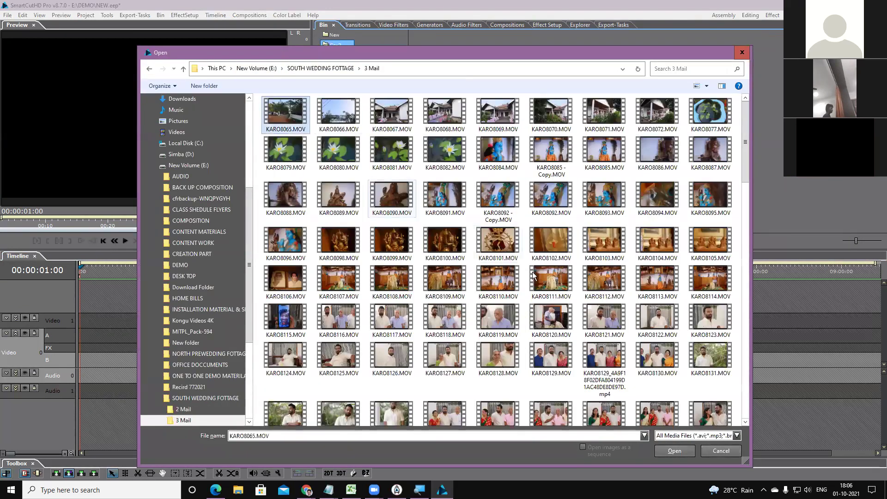
pyautogui.keyDown('shift'); pyautogui.click(513, 284); pyautogui.keyUp('shift')
pyautogui.click(681, 451)
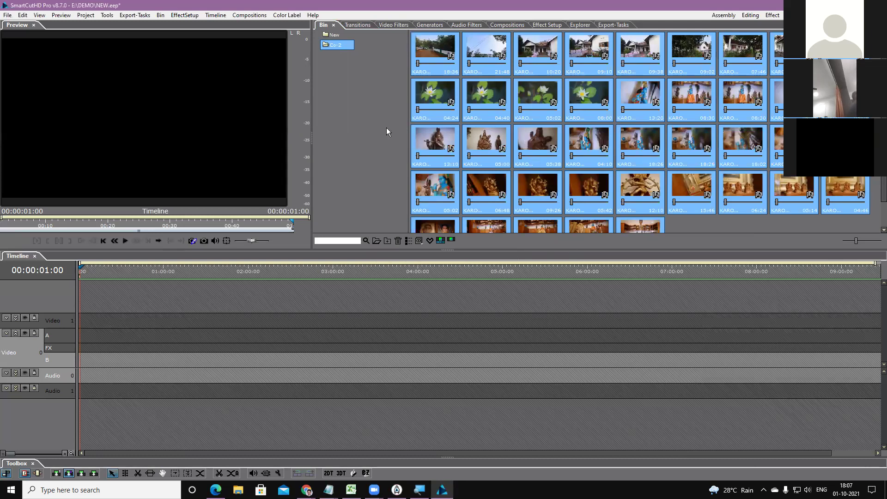
# - Place all the imported KARO clips at the start of video track B and scrub through the opening seconds
pyautogui.moveTo(442, 54); pyautogui.dragTo(80, 363)
pyautogui.click(120, 271)
pyautogui.moveTo(122, 271); pyautogui.dragTo(87, 271)
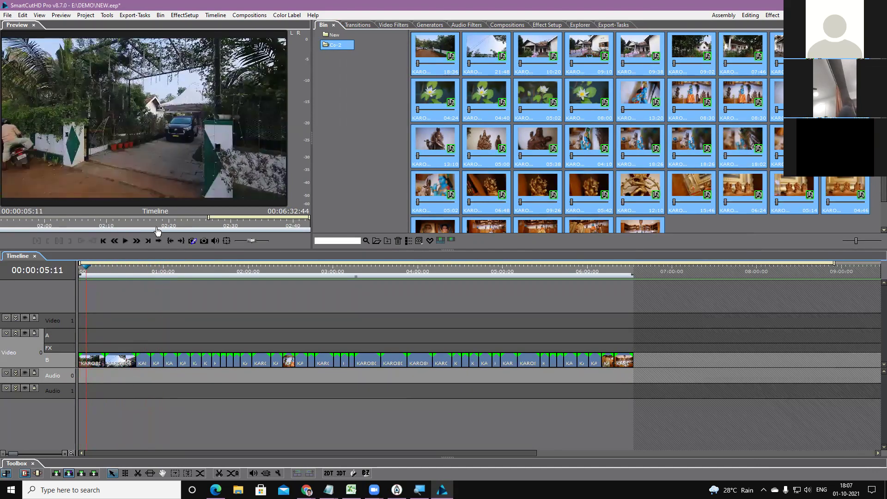
# - Apply the saved Pada Songe composition from the NEW-C folder near the start of the timeline, at 00:00:01:15
pyautogui.click(507, 25)
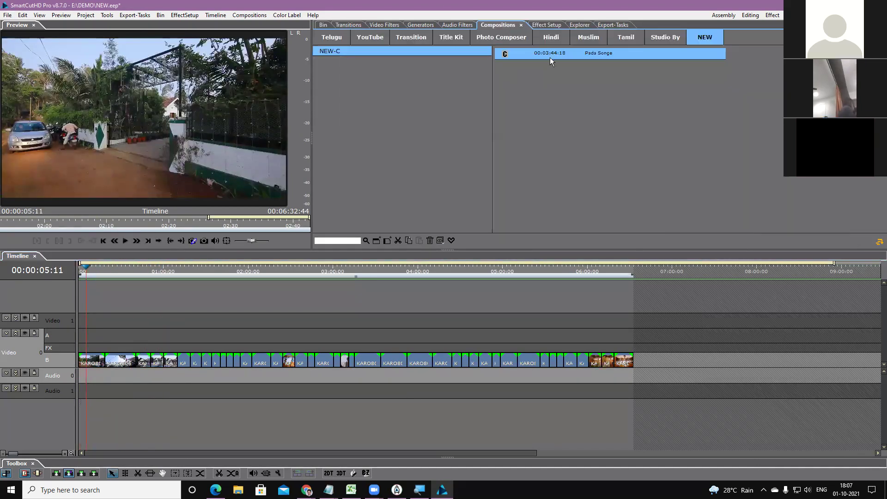
pyautogui.click(602, 56)
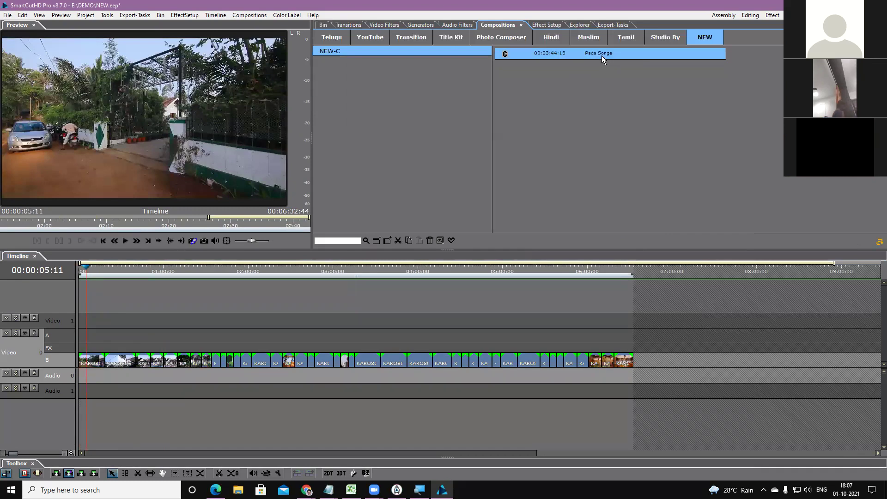
pyautogui.click(81, 274)
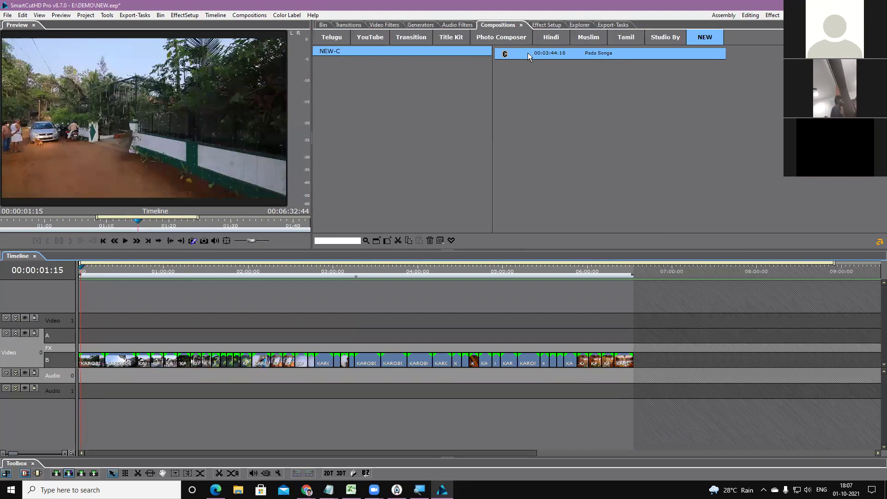
pyautogui.moveTo(85, 343); pyautogui.dragTo(83, 344)
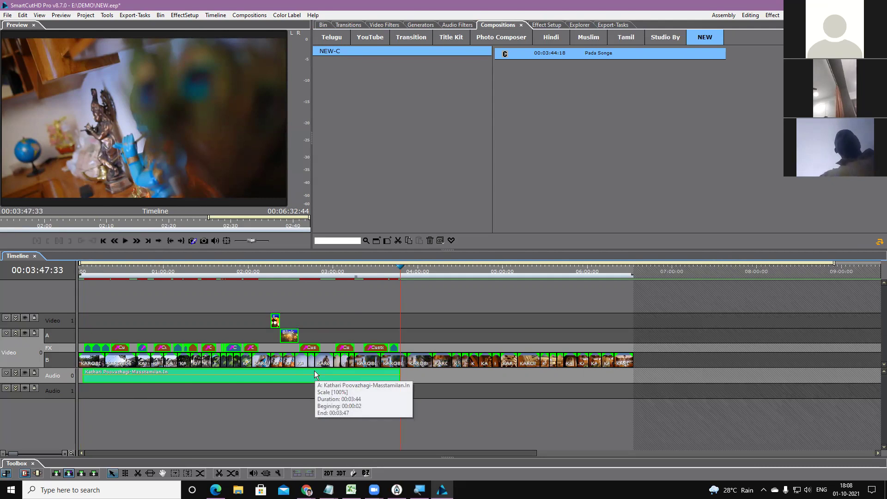
# - Review the applied composition over the new clips at several timeline points, checking the ornamental frames in full-screen preview
pyautogui.click(345, 283)
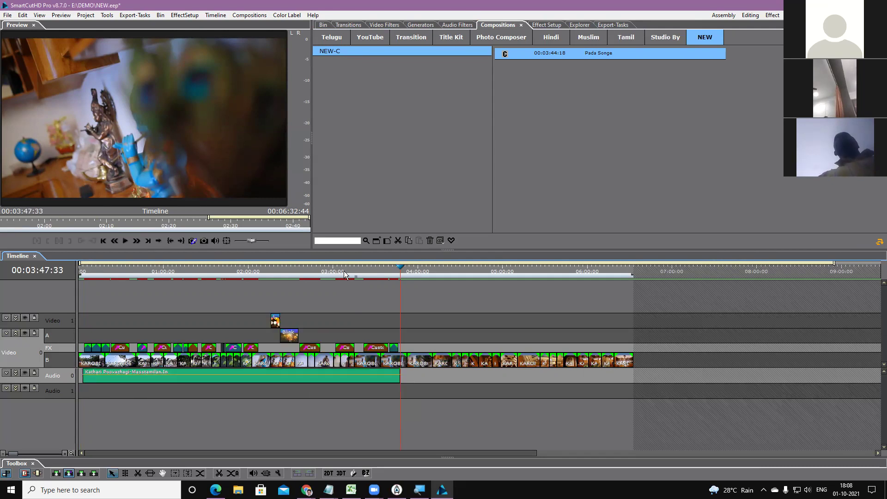
pyautogui.click(344, 274)
pyautogui.doubleClick(181, 183)
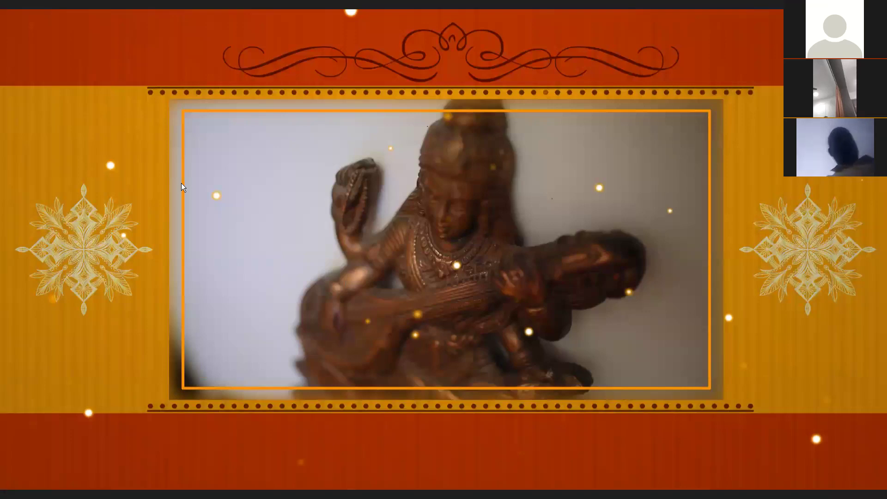
pyautogui.doubleClick(181, 183)
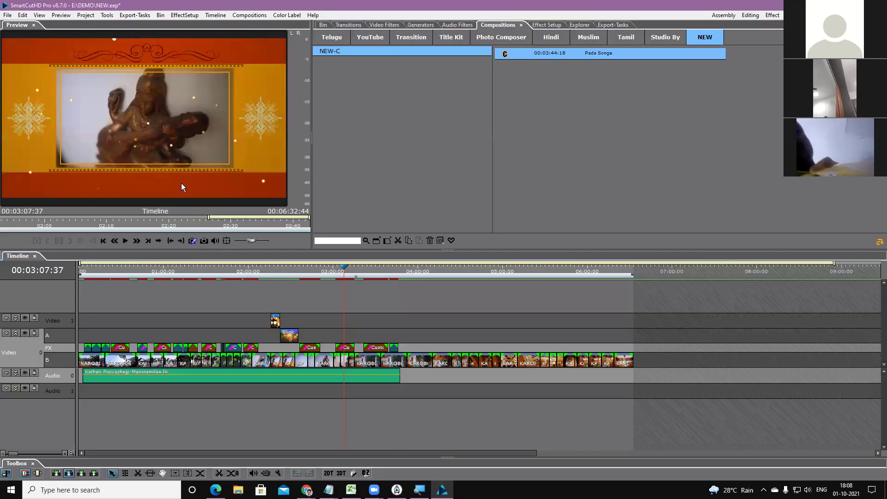
pyautogui.click(380, 275)
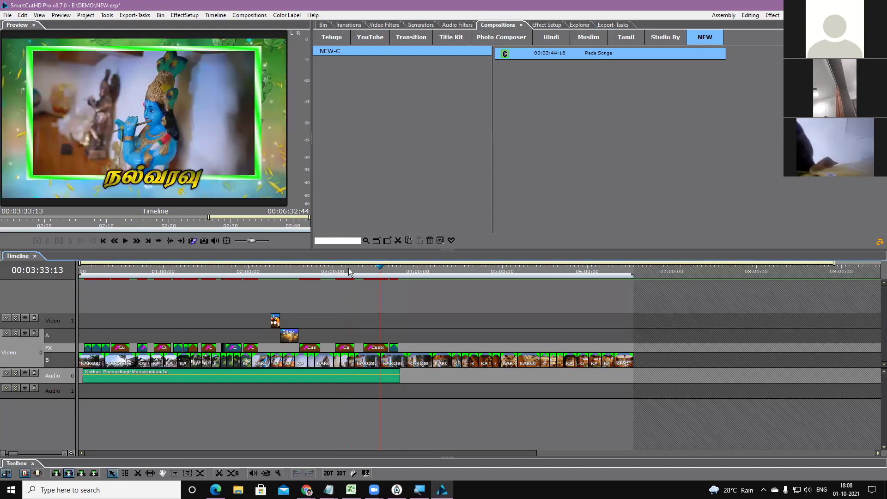
pyautogui.moveTo(349, 273); pyautogui.dragTo(221, 276)
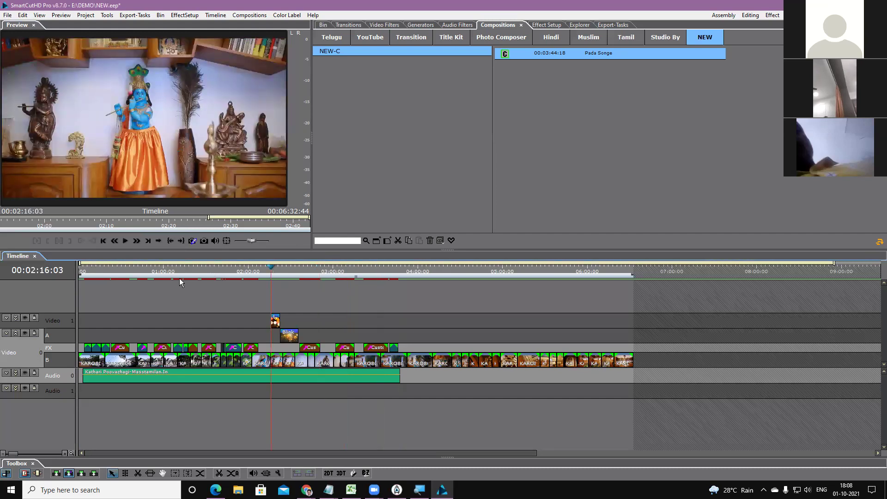
pyautogui.click(126, 277)
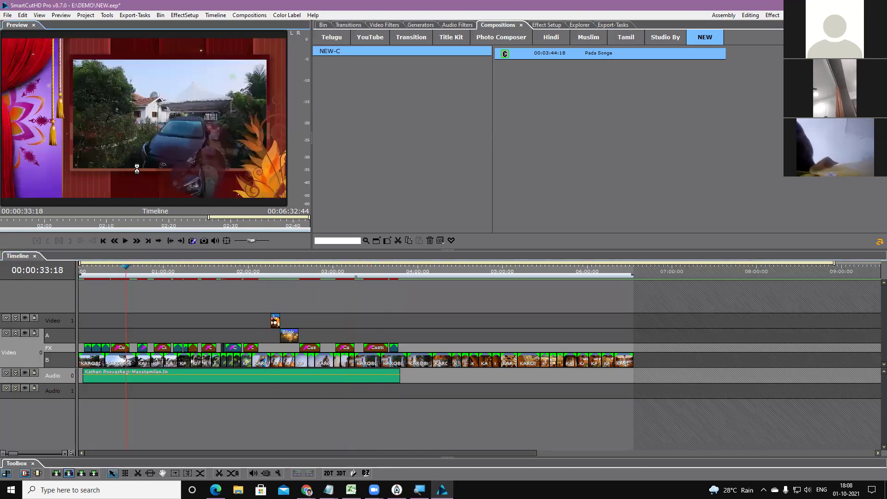
pyautogui.doubleClick(136, 168)
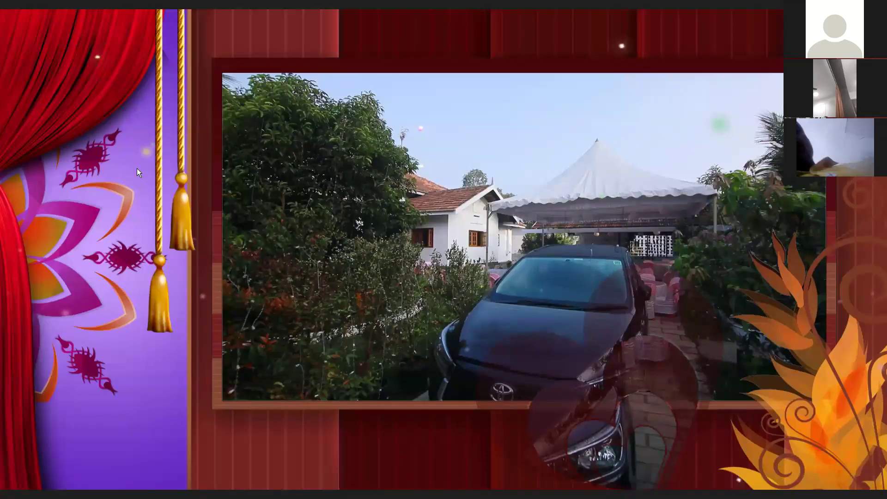
pyautogui.doubleClick(178, 182)
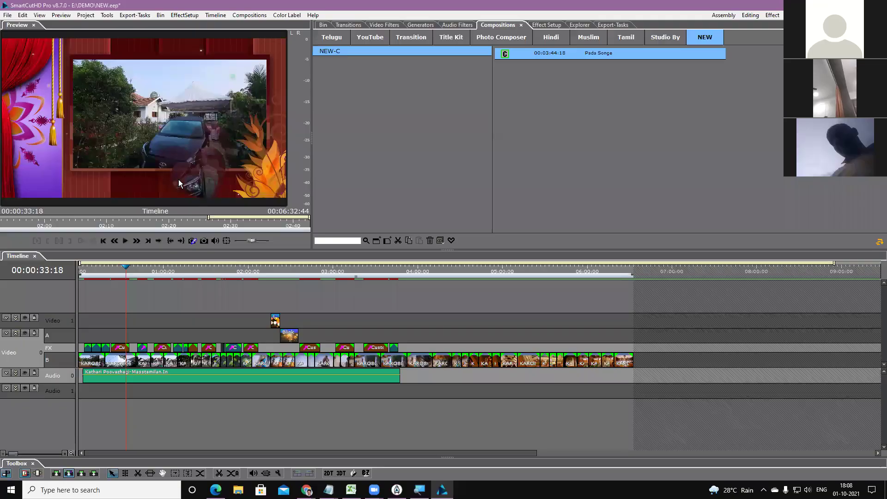
# - Delete the grouped composition from the timeline, keeping the clips on video track B
pyautogui.click(313, 375)
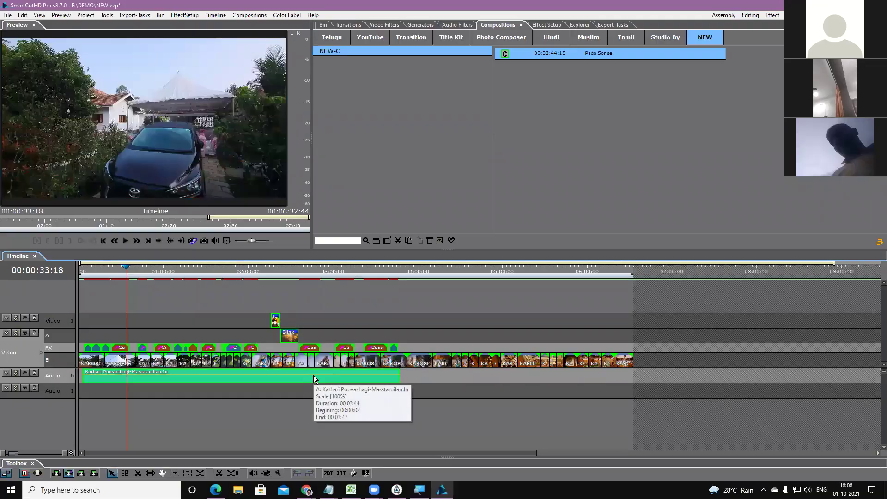
pyautogui.press('Delete')
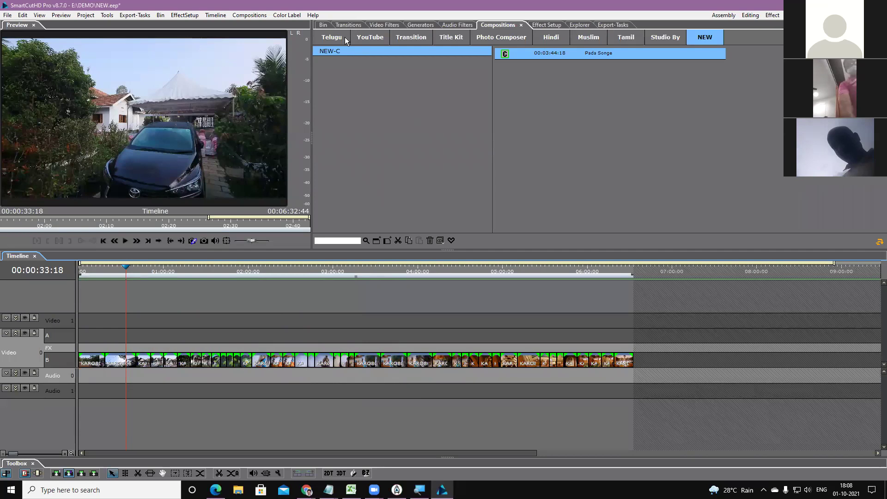
# - Add another bin folder named AUDIo for the music files
pyautogui.click(323, 26)
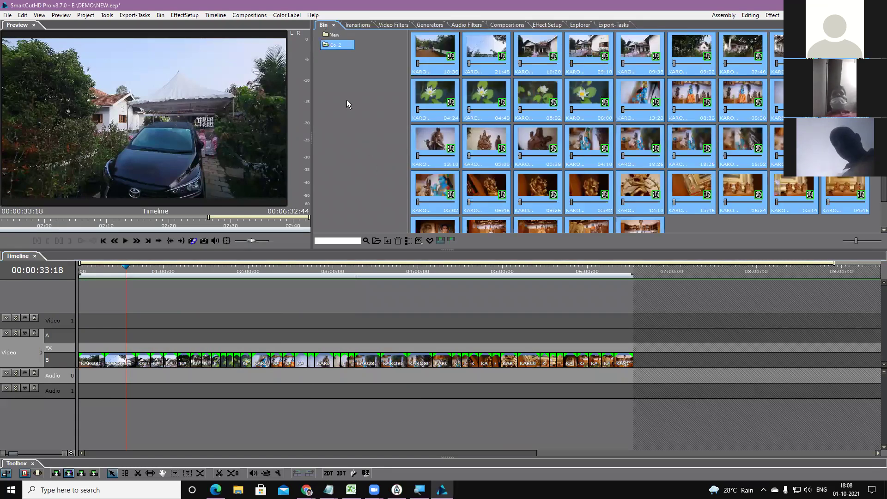
pyautogui.rightClick(347, 100)
pyautogui.click(364, 106)
pyautogui.write('A')
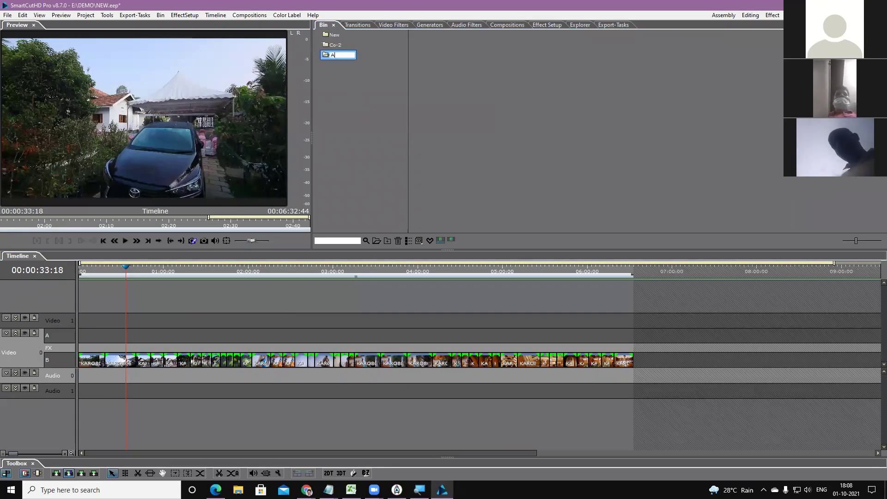
pyautogui.write('UDIo')
pyautogui.press('Return')
# - Import the audio files from 01.mp3 through 04 - Hawa Hawa.mp3 in the Audio folder of SceneCutHD Content on drive X
pyautogui.rightClick(480, 96)
pyautogui.click(506, 103)
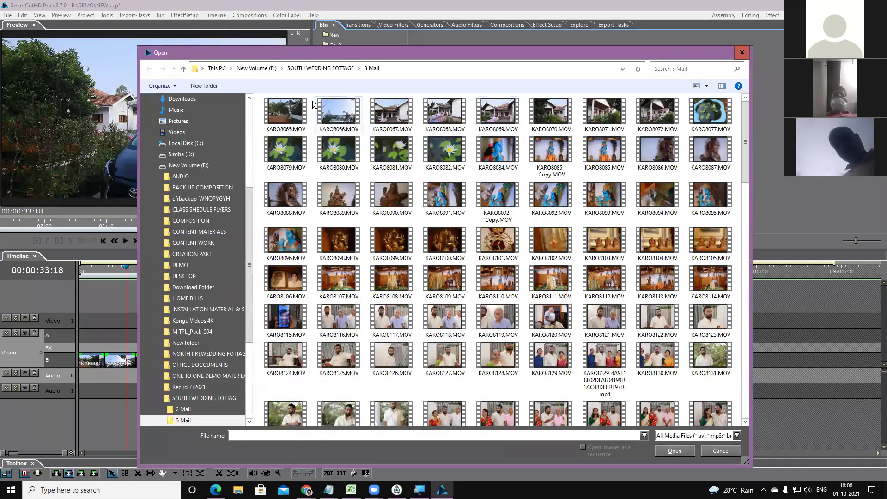
pyautogui.click(266, 69)
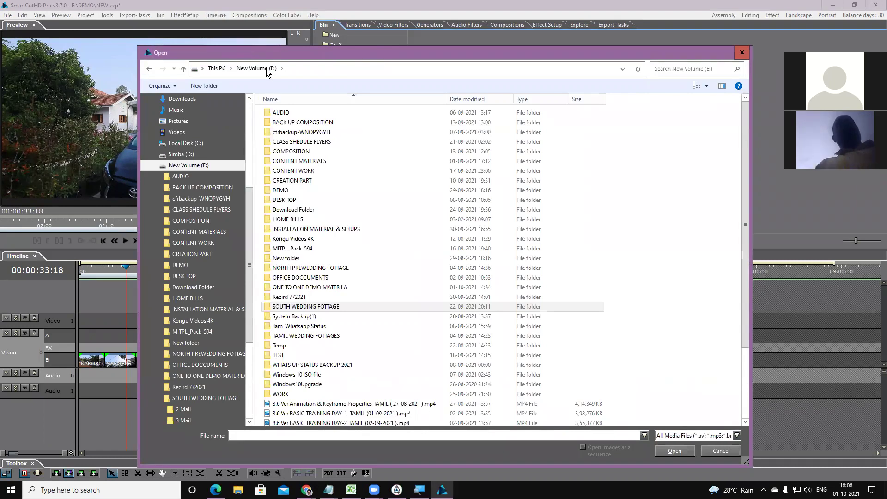
pyautogui.click(152, 166)
pyautogui.click(206, 362)
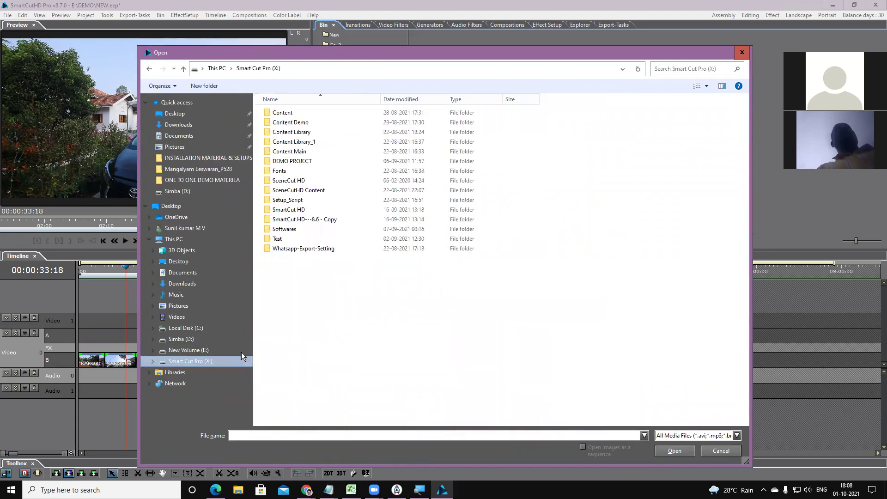
pyautogui.click(312, 192)
pyautogui.doubleClick(312, 192)
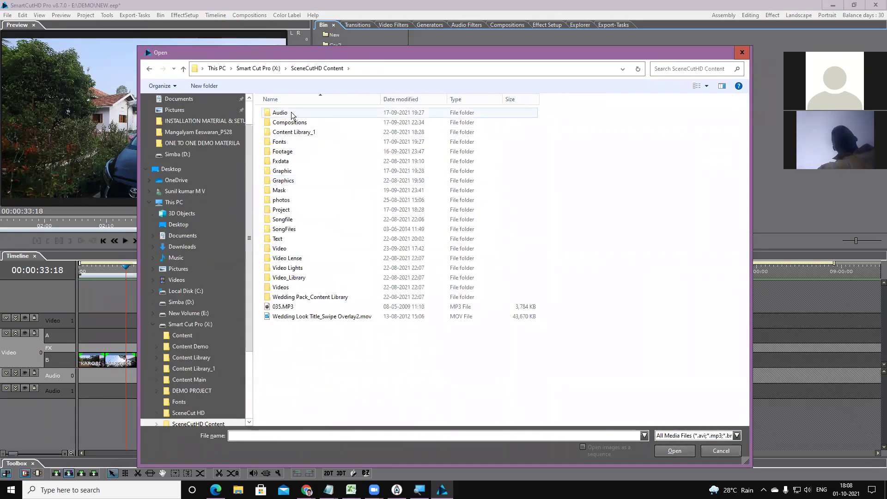
pyautogui.doubleClick(291, 113)
pyautogui.moveTo(391, 223); pyautogui.dragTo(374, 352)
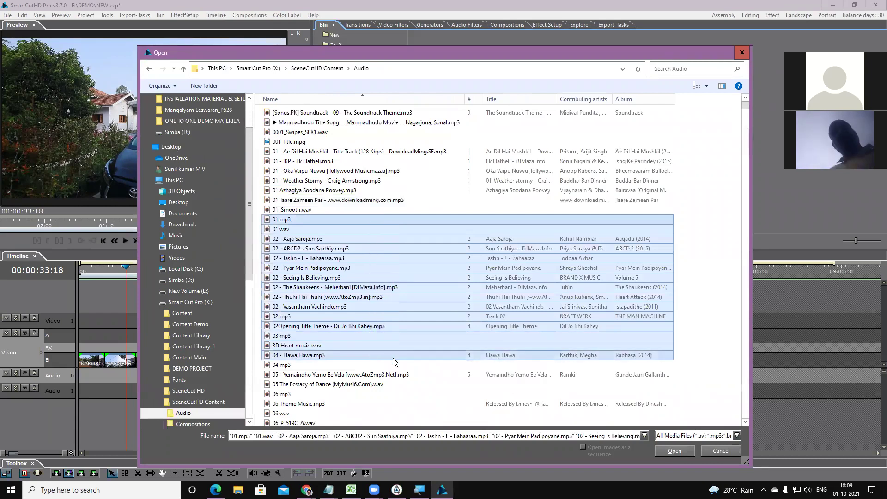
pyautogui.click(689, 451)
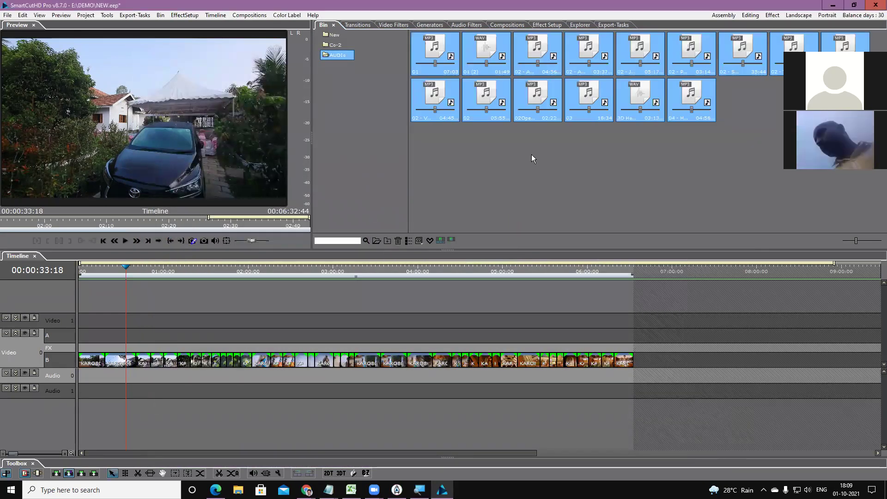
# - Deselect the imported audio files, return to the start of the timeline and expand audio track 0 into its A and B lanes
pyautogui.click(569, 173)
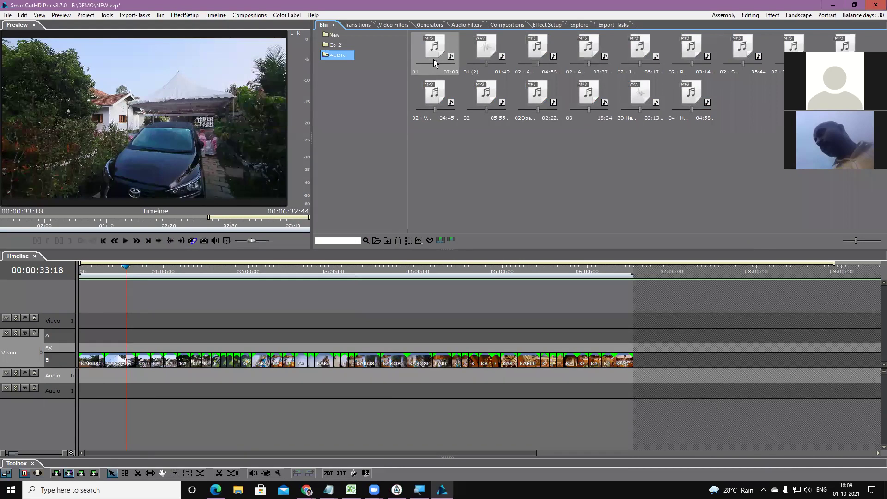
pyautogui.click(82, 271)
pyautogui.click(17, 372)
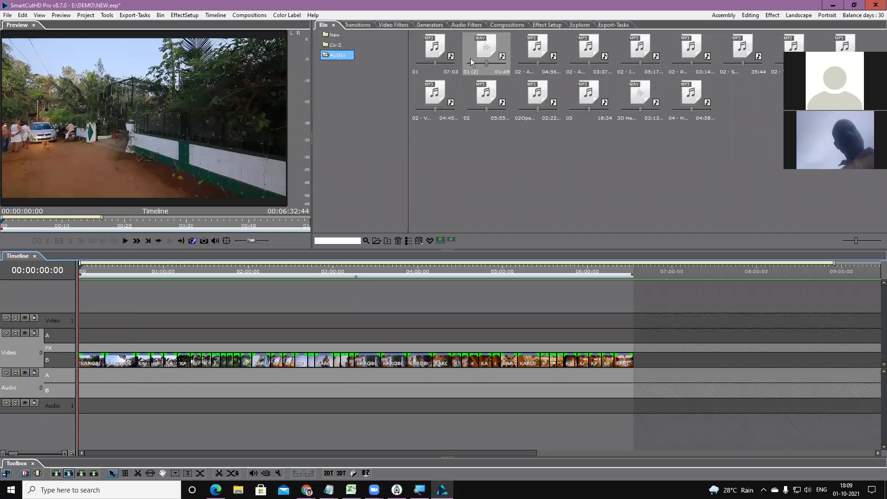
# - Place 02 - Aaja Saroja near the start of lane A on audio track 0 and move the playhead to about 00:04:36
pyautogui.moveTo(95, 280)
pyautogui.mouseDown()
pyautogui.moveTo(117, 275)
pyautogui.moveTo(93, 272)
pyautogui.mouseUp()
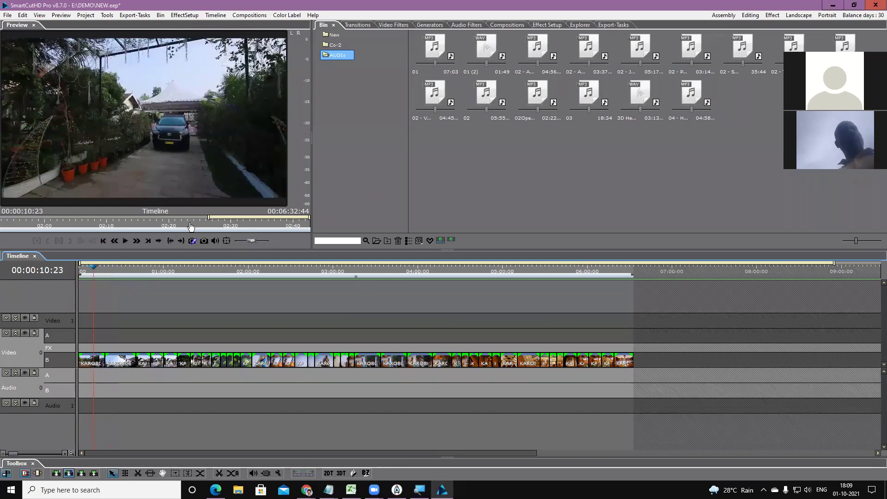
pyautogui.click(429, 46)
pyautogui.moveTo(429, 46); pyautogui.dragTo(103, 381)
pyautogui.moveTo(550, 53); pyautogui.dragTo(86, 375)
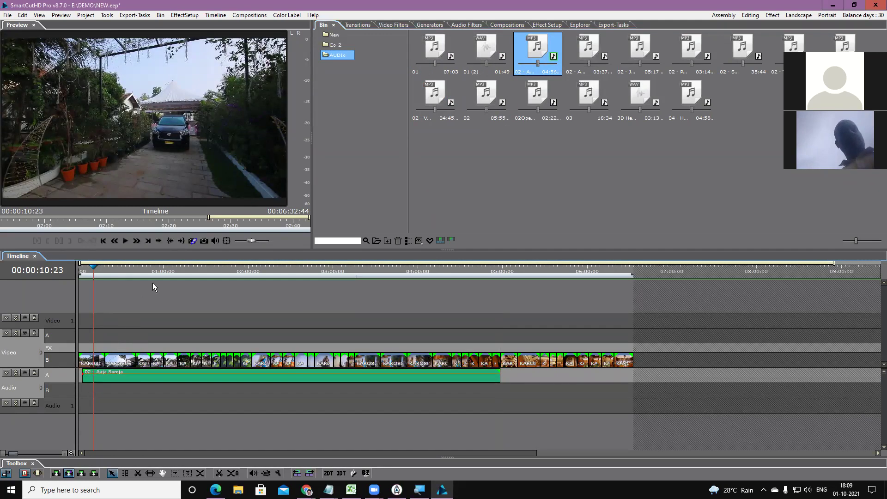
pyautogui.click(123, 271)
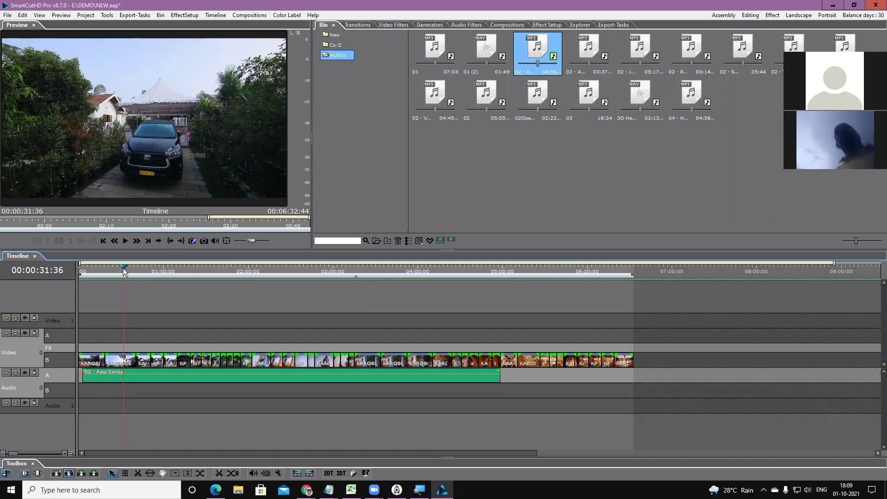
pyautogui.scroll(-1, 364, 372)
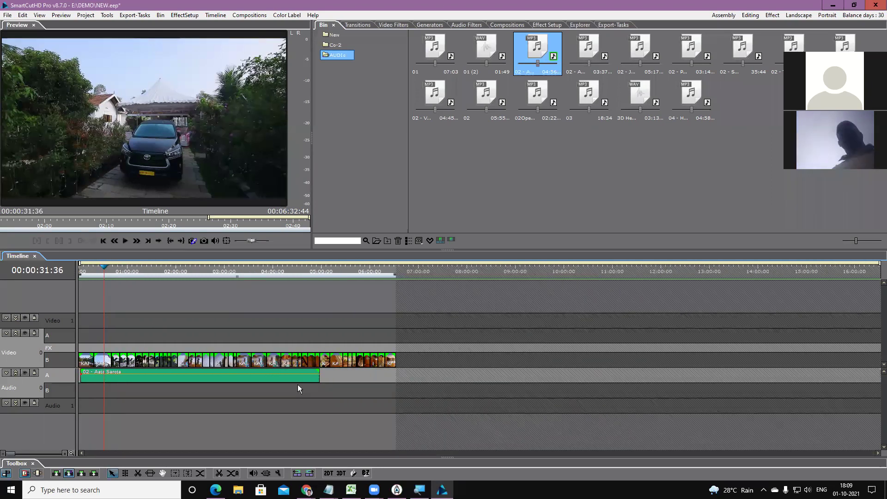
pyautogui.click(302, 270)
pyautogui.moveTo(640, 48); pyautogui.dragTo(305, 389)
pyautogui.click(324, 390)
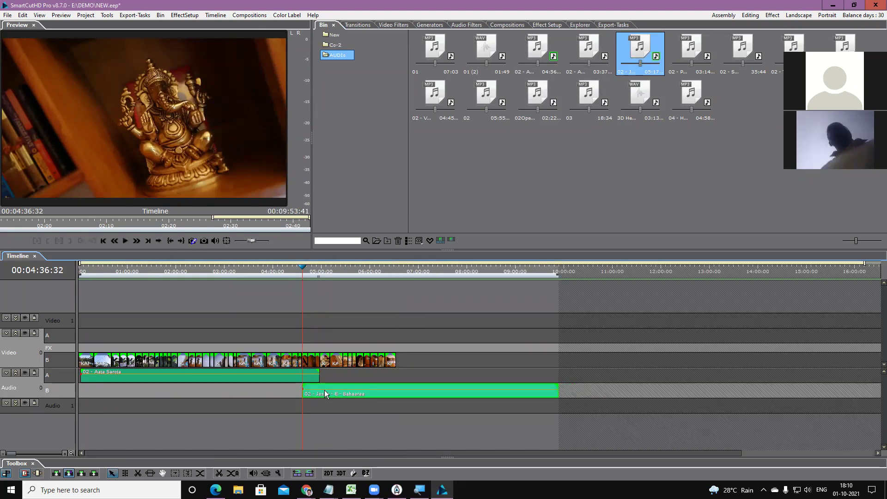
pyautogui.press('Delete')
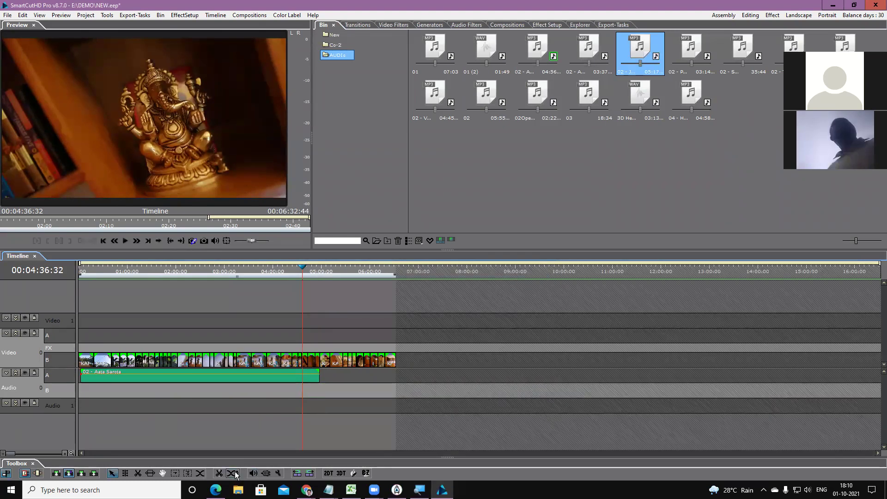
# - Place 02 - Jashn - E - Bahaaraa on lane B and 02 - Pyar Mein Padipoyane on lane A with automatic crossfades where the songs overlap
pyautogui.moveTo(652, 76); pyautogui.dragTo(304, 388)
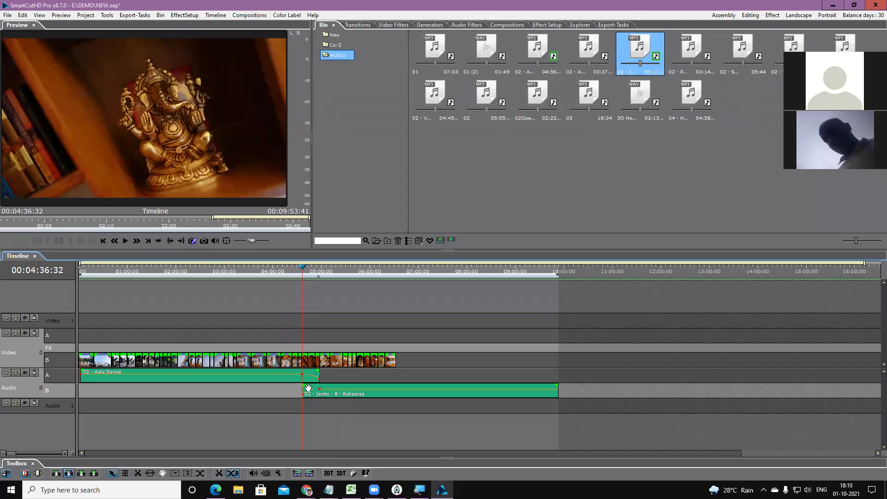
pyautogui.click(545, 274)
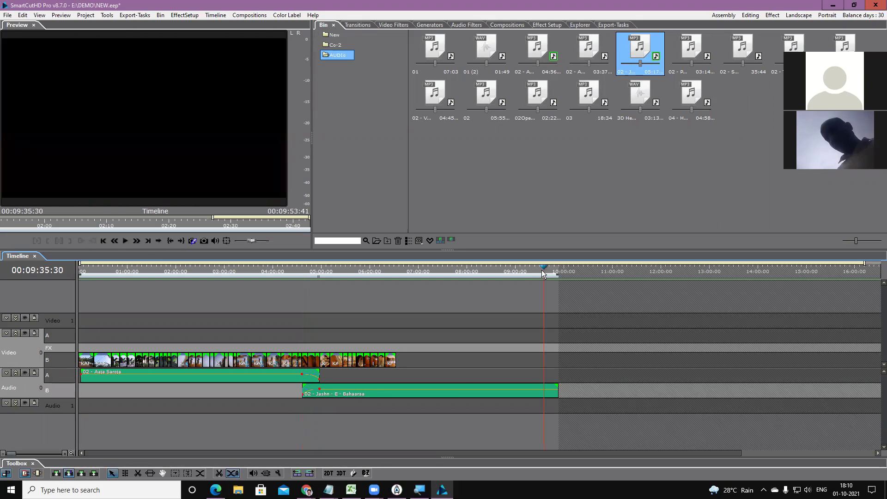
pyautogui.scroll(-1, 544, 275)
pyautogui.moveTo(700, 49); pyautogui.dragTo(463, 373)
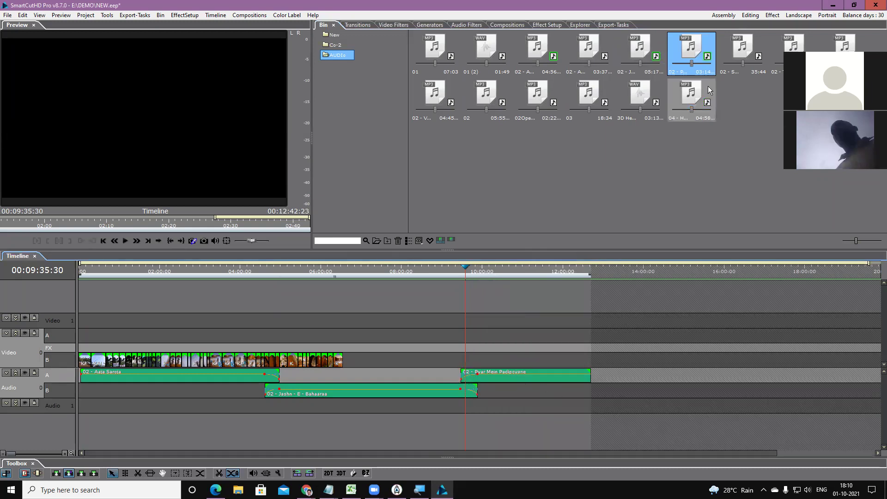
# - Continue the audio sequence with three more songs alternating between lanes B and A, ending with 02 - Thuhi Hai Thuhi on lane B
pyautogui.moveTo(751, 41); pyautogui.dragTo(581, 391)
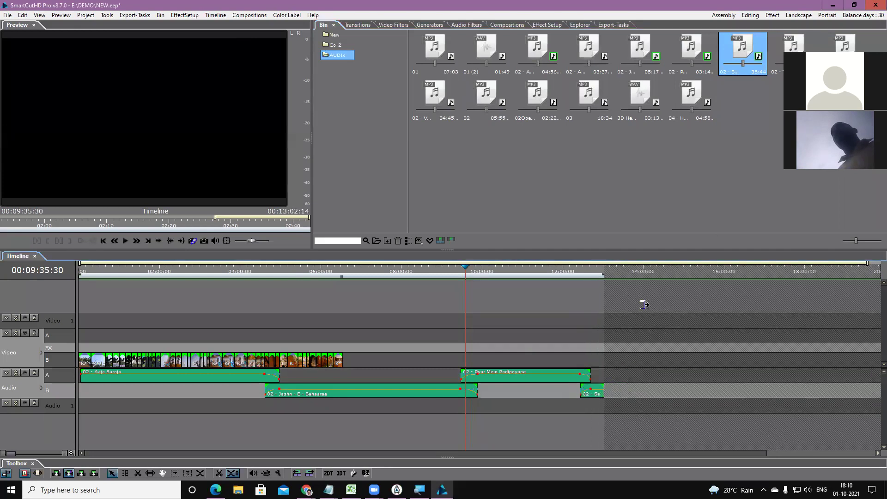
pyautogui.moveTo(794, 46); pyautogui.dragTo(624, 378)
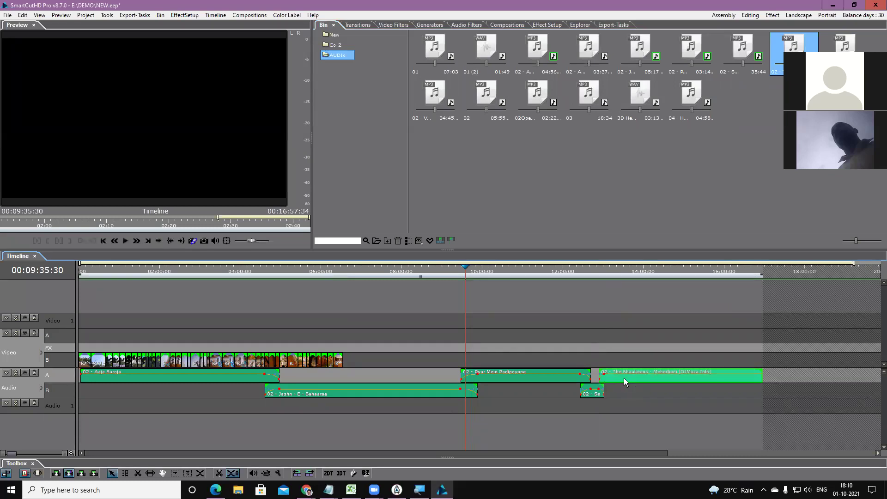
pyautogui.moveTo(845, 44); pyautogui.dragTo(575, 391)
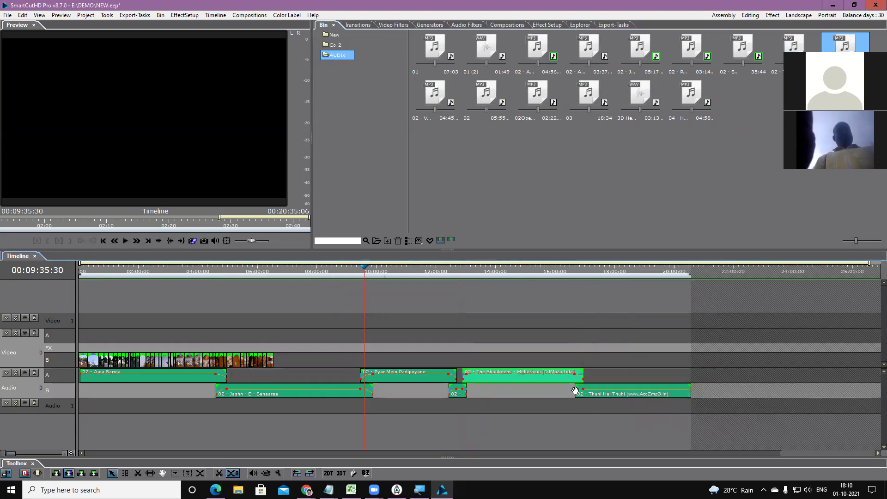
# - Add the Graphics Frame transition 37033 to the FX lane of video track 0 near the start of the clips
pyautogui.click(92, 268)
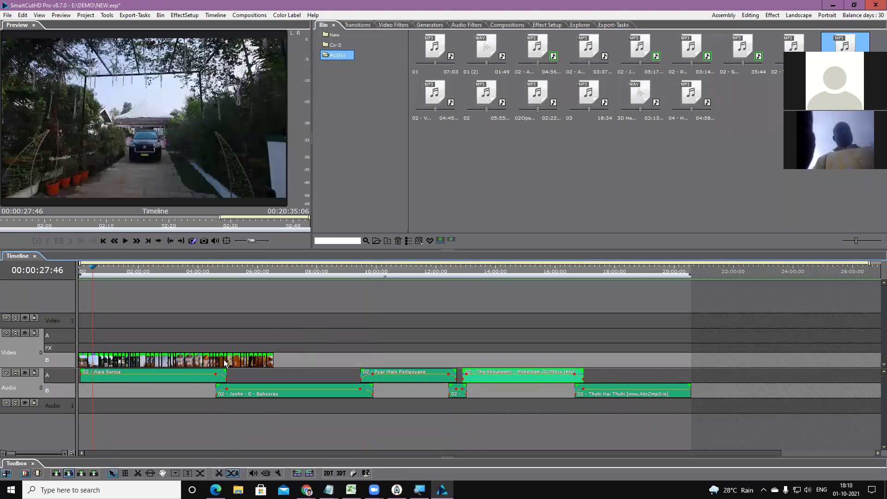
pyautogui.click(97, 359)
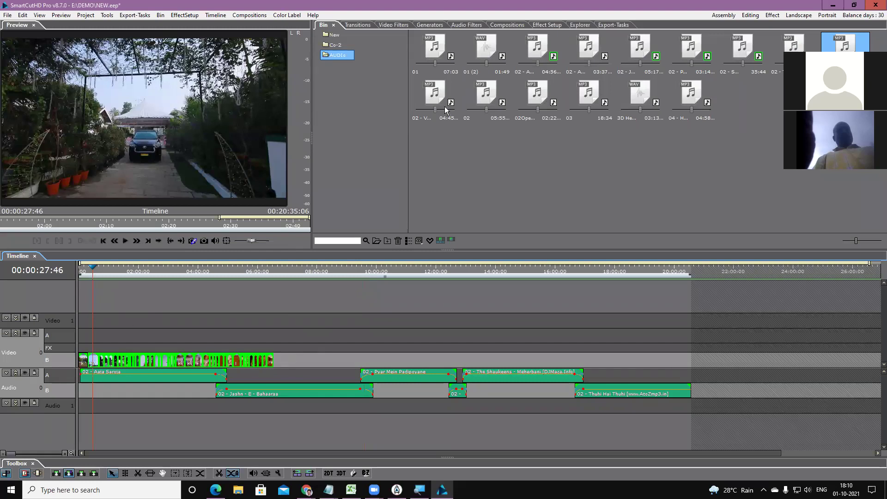
pyautogui.click(358, 25)
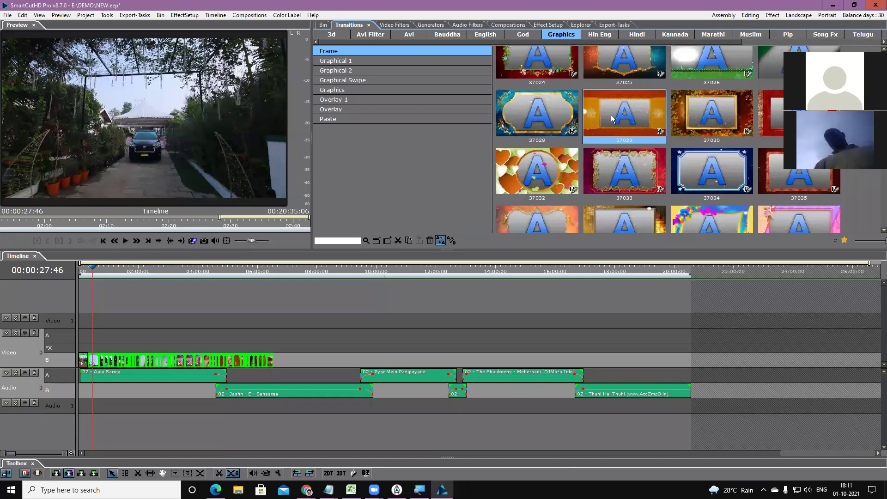
pyautogui.click(624, 167)
pyautogui.moveTo(624, 167); pyautogui.dragTo(99, 345)
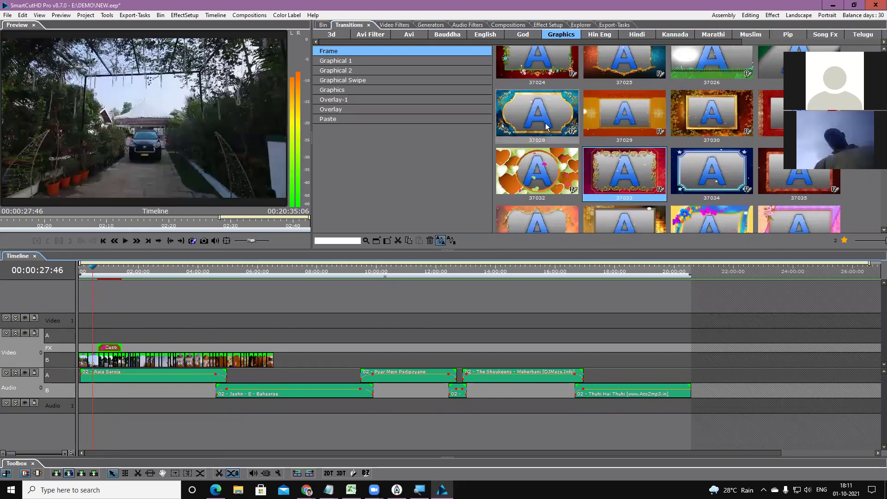
# - Add a transition from the English category further along the FX lane of video track 0 and scrub past it
pyautogui.click(485, 35)
pyautogui.moveTo(565, 73); pyautogui.dragTo(149, 348)
pyautogui.moveTo(152, 277); pyautogui.dragTo(179, 278)
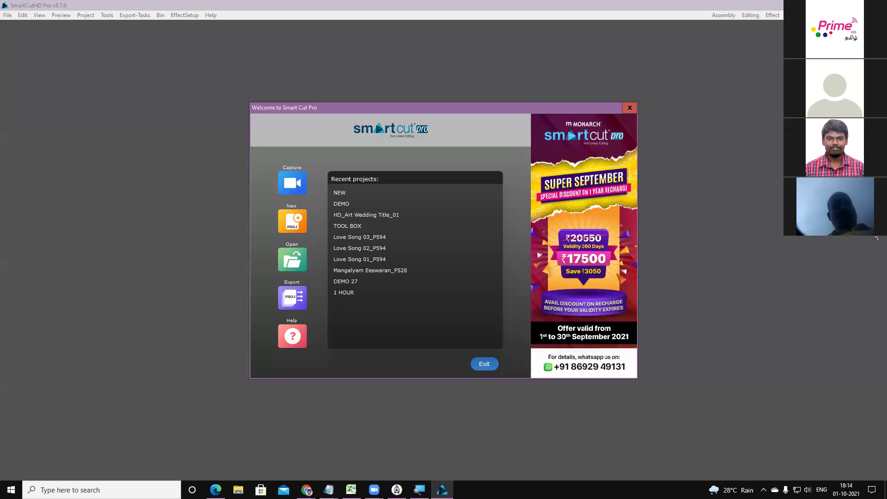
# - Open the recent project NEW without restoring its auto-save version and import a group of music files into the New bin
pyautogui.click(338, 194)
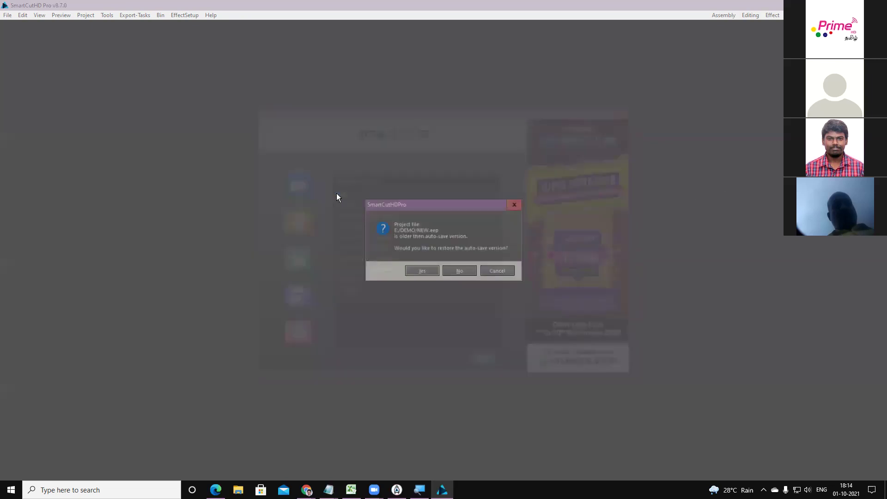
pyautogui.click(462, 271)
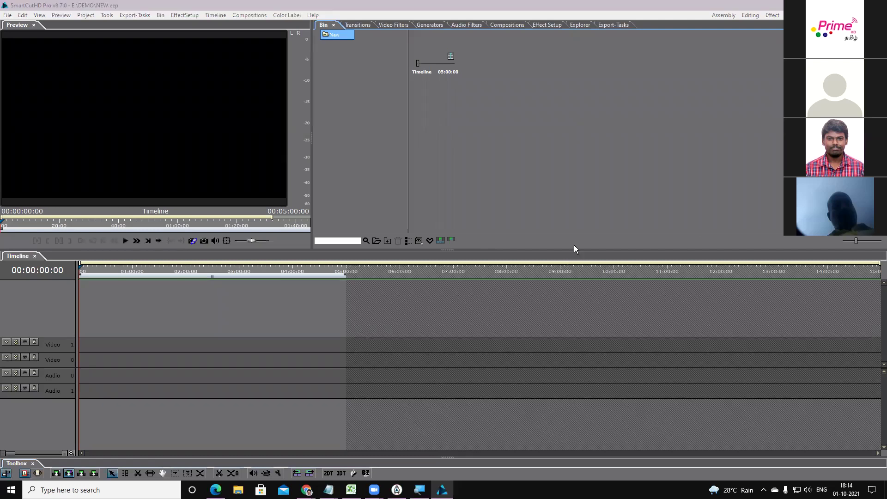
pyautogui.rightClick(489, 121)
pyautogui.click(500, 126)
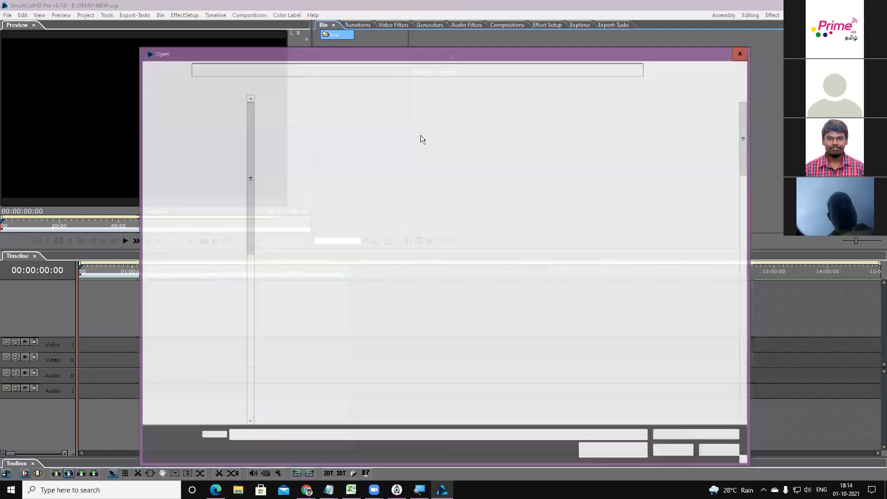
pyautogui.moveTo(416, 129); pyautogui.dragTo(384, 289)
pyautogui.click(680, 449)
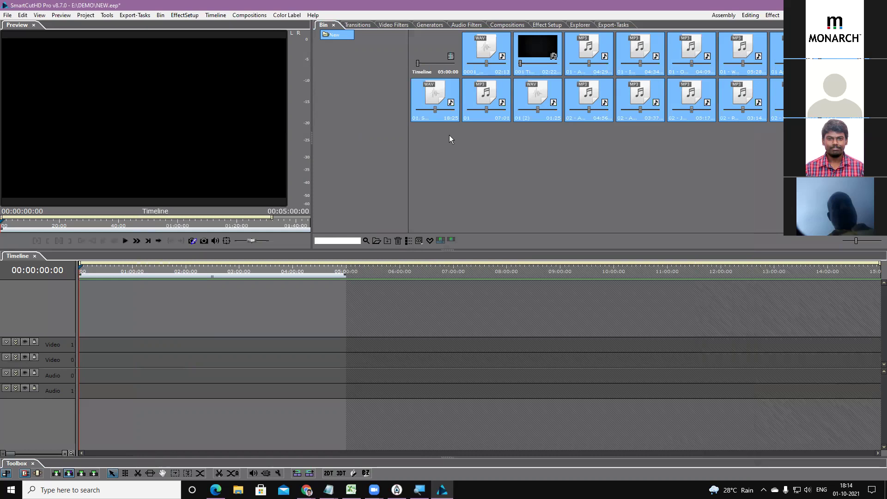
# - Expand video track 0 and audio track 0 into their A and B lanes and deselect the imported files
pyautogui.click(64, 363)
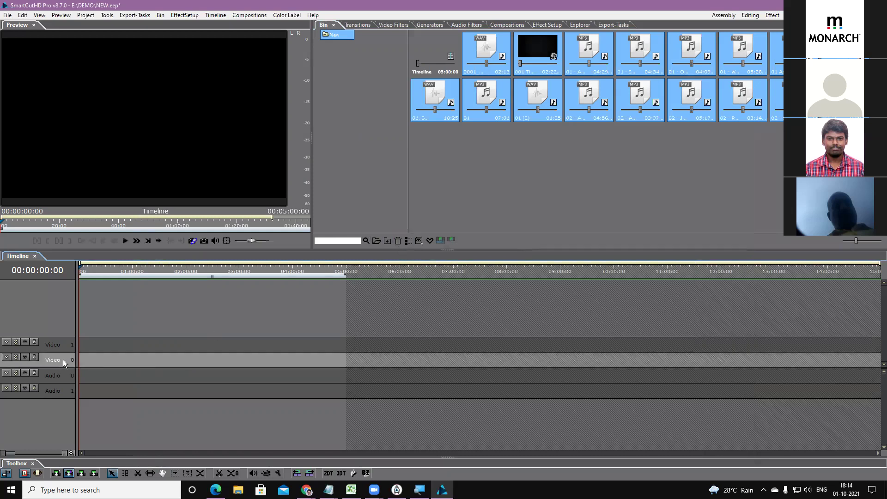
pyautogui.click(15, 358)
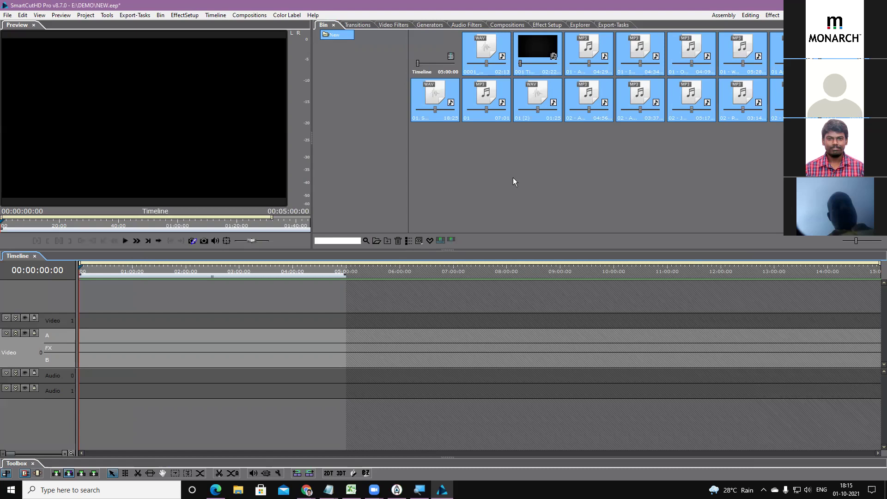
pyautogui.click(491, 154)
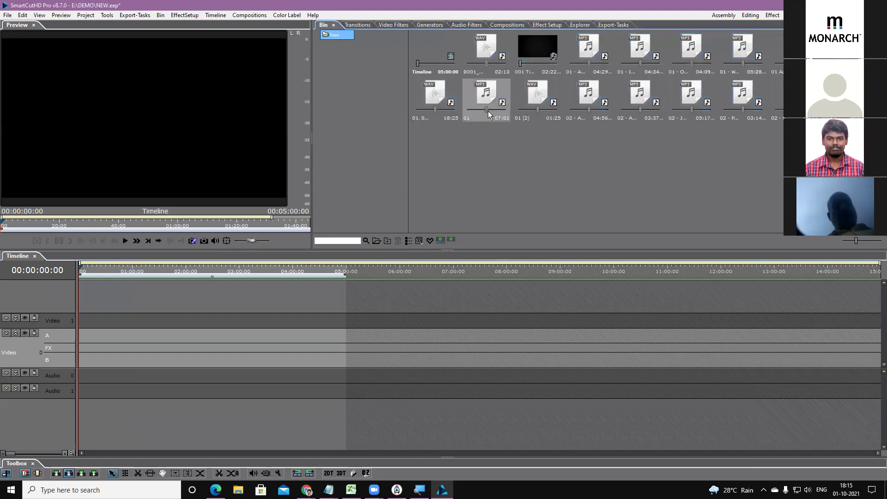
pyautogui.click(52, 375)
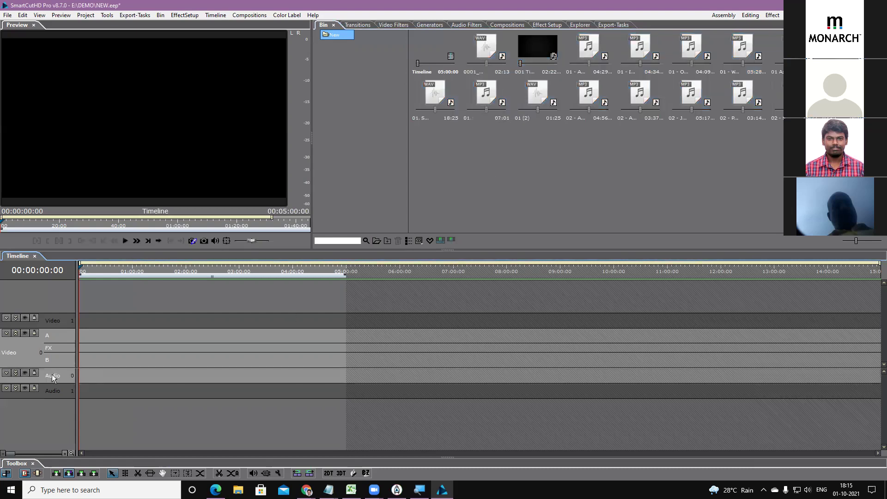
pyautogui.click(18, 372)
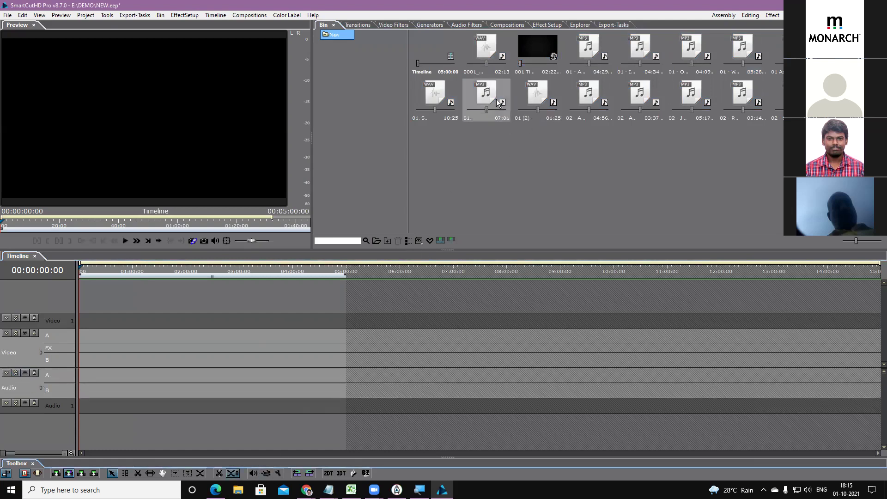
# - Try the short 01 audio file on audio track 1, expand the track into its A and B lanes and delete the clip
pyautogui.moveTo(495, 107); pyautogui.dragTo(82, 405)
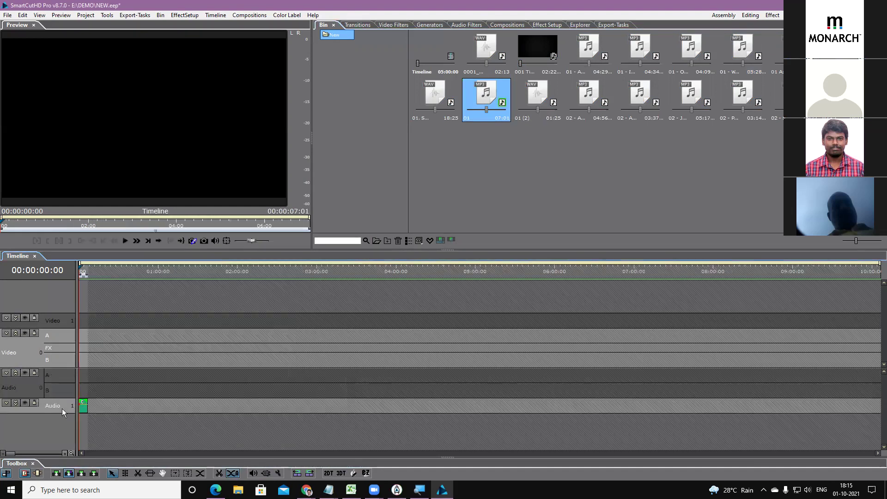
pyautogui.click(15, 403)
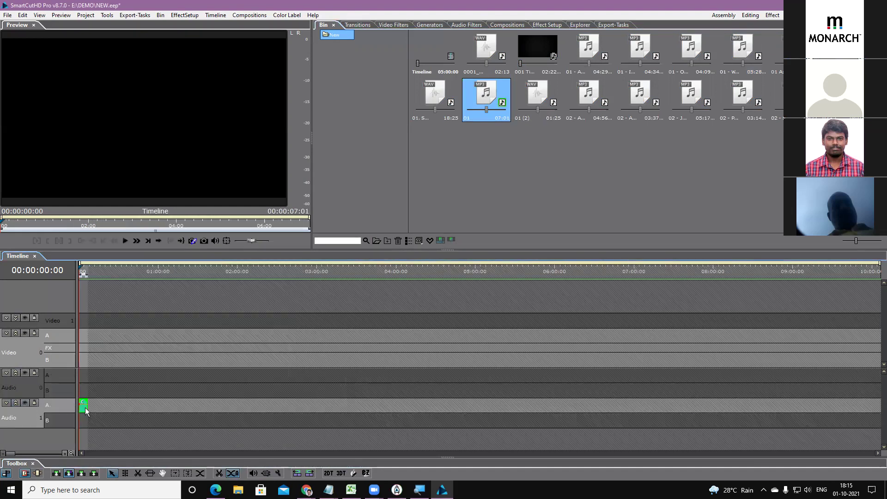
pyautogui.press('Delete')
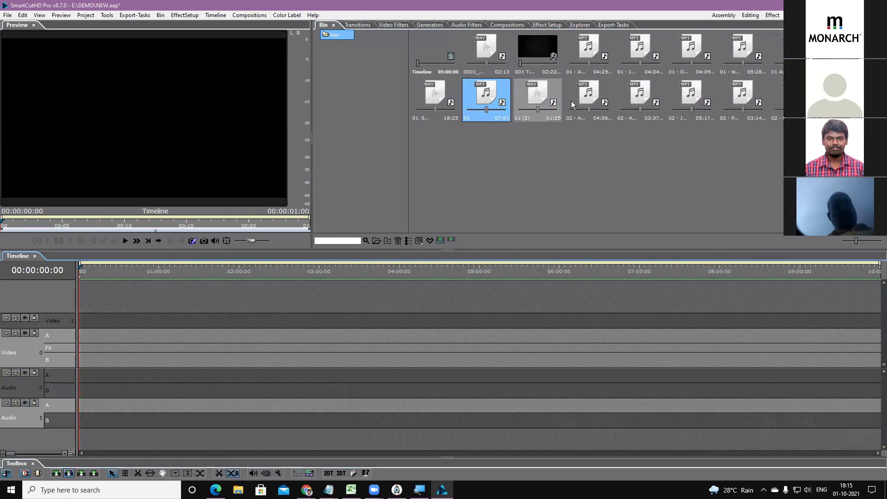
# - Place 02 - Aaja Saroja, 02 - ABCD2 - Sun Saathiya and 02 - Pyar Mein Padipoyane alternately on lanes A and B of audio track 1 with overlapping ends
pyautogui.moveTo(592, 91); pyautogui.dragTo(82, 411)
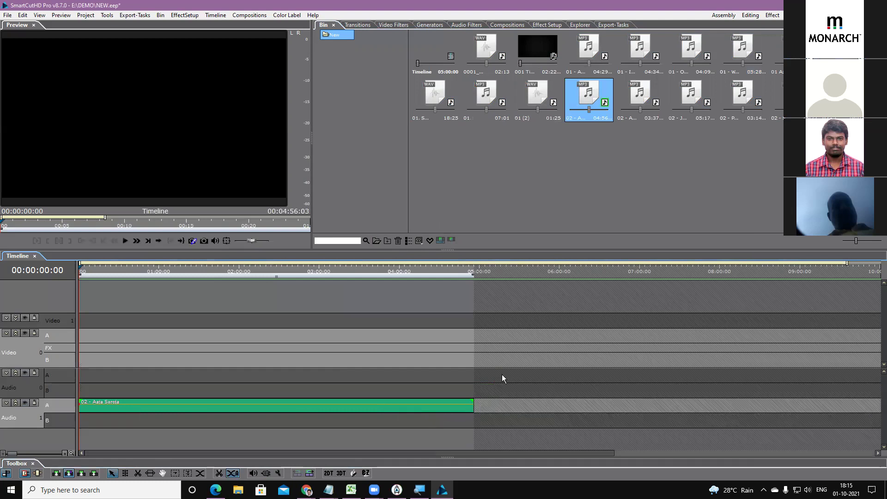
pyautogui.moveTo(643, 93); pyautogui.dragTo(448, 425)
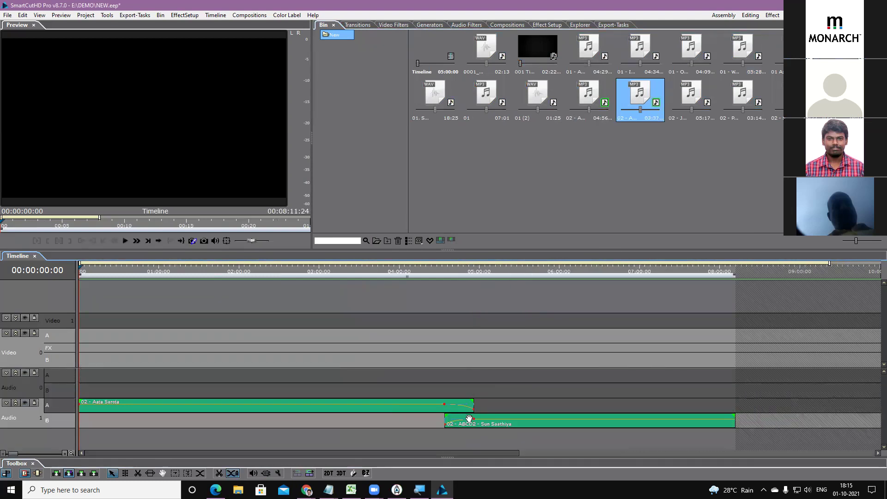
pyautogui.moveTo(740, 95); pyautogui.dragTo(709, 400)
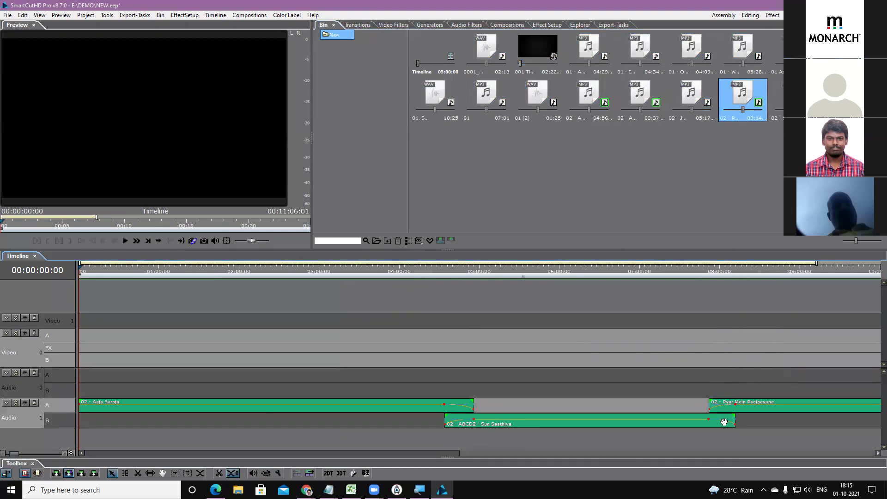
# - Set the timeline's audio visualization to Stereo so the clips show their waveforms
pyautogui.click(279, 473)
pyautogui.click(472, 223)
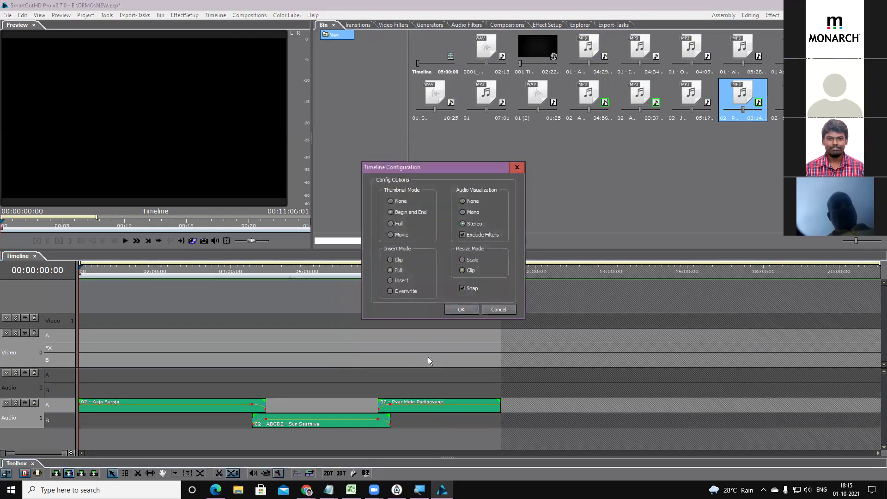
pyautogui.click(460, 311)
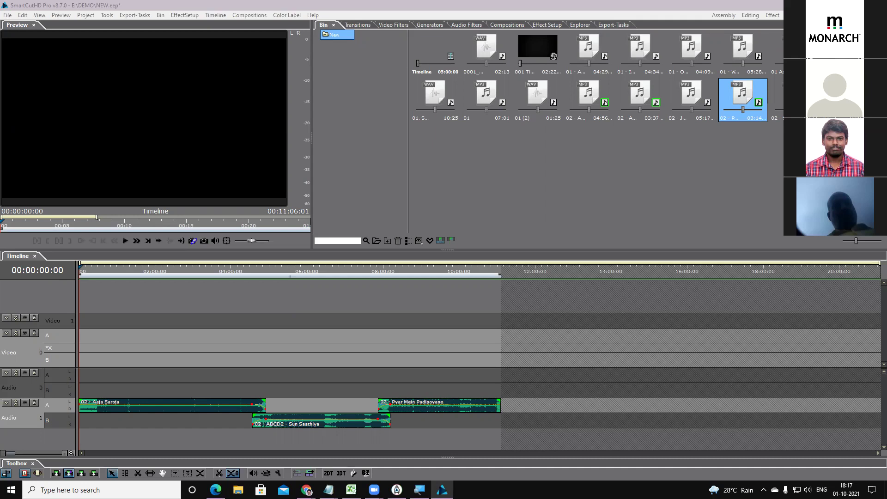
# - Move the playhead to the second song overlap near 00:07:56 and switch to PowerPoint
pyautogui.click(382, 271)
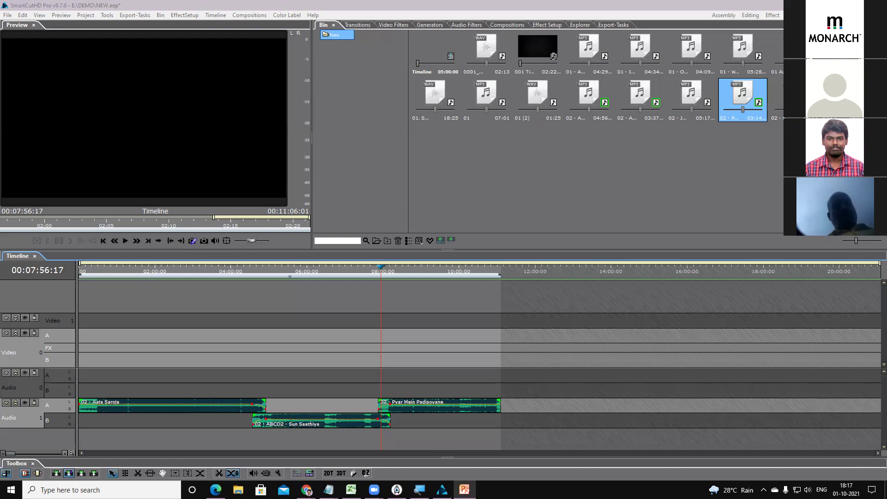
pyautogui.hotkey('alt', 'Tab')
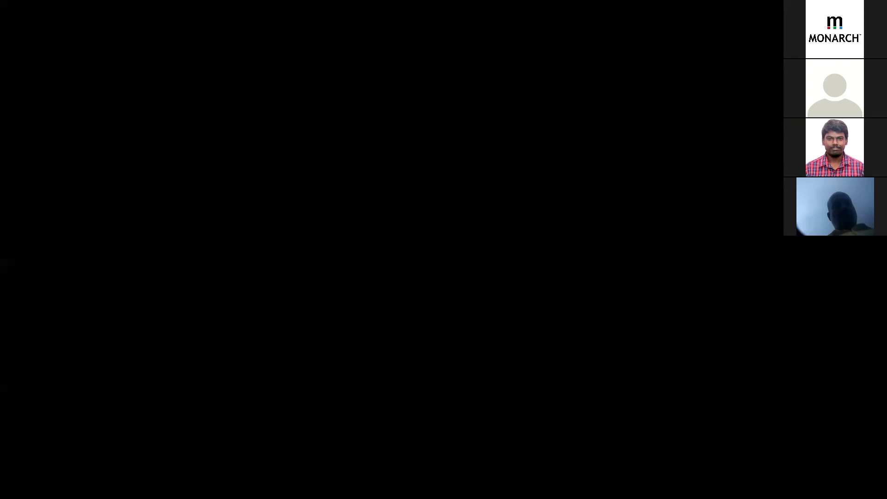